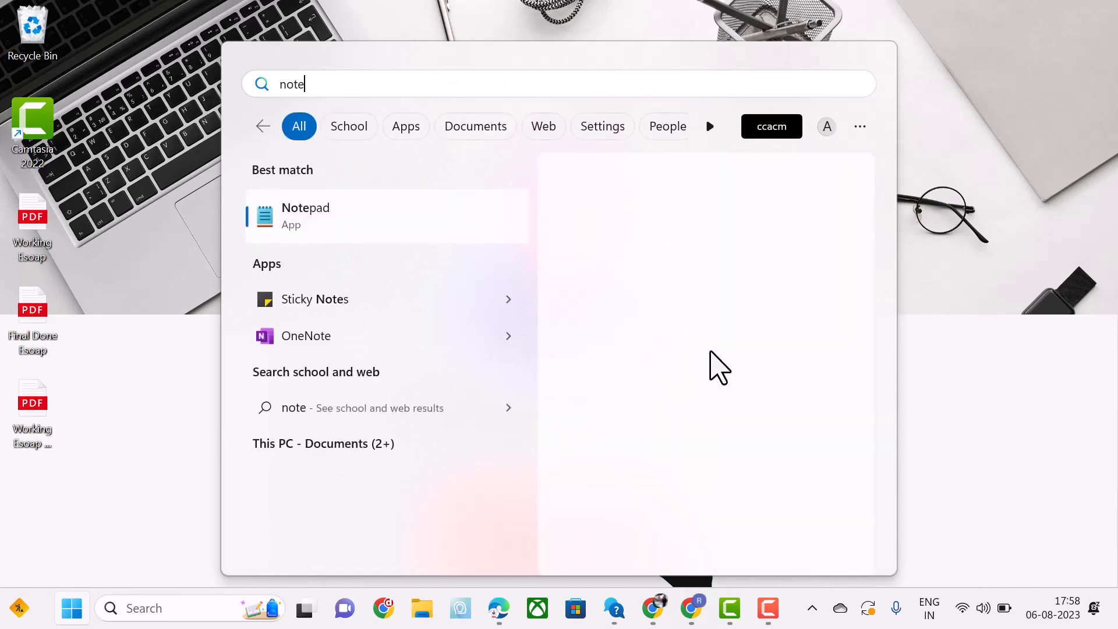
Launch Notepad from the Start menu search results for 'note'.
key("Return")
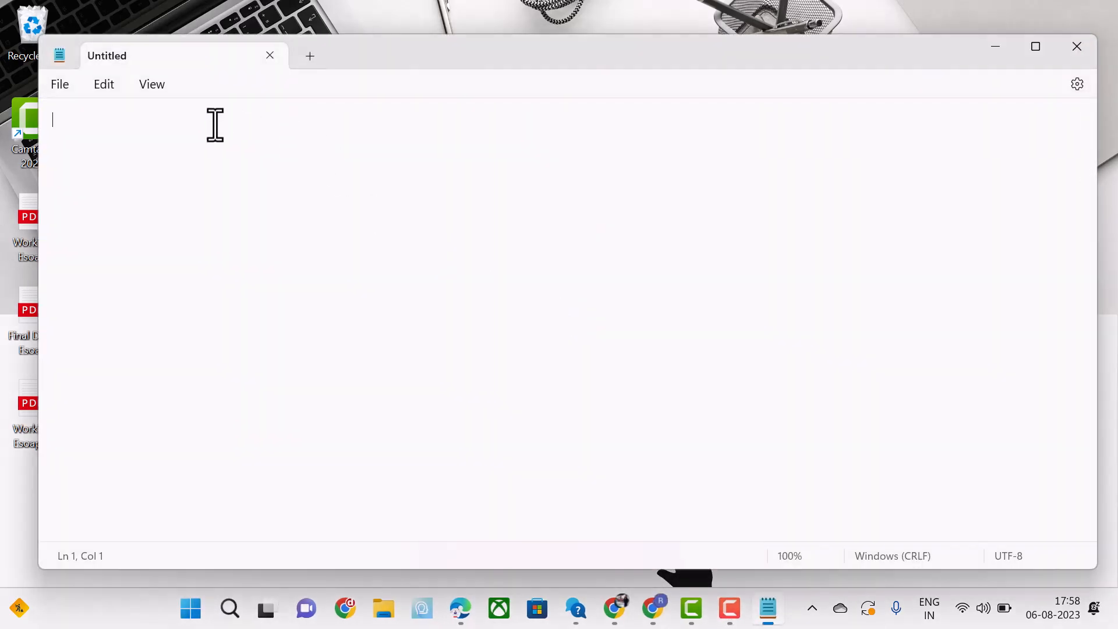
Zoom Notepad to 230% and write the first note 'Domain : abc - backup'.
type("Do")
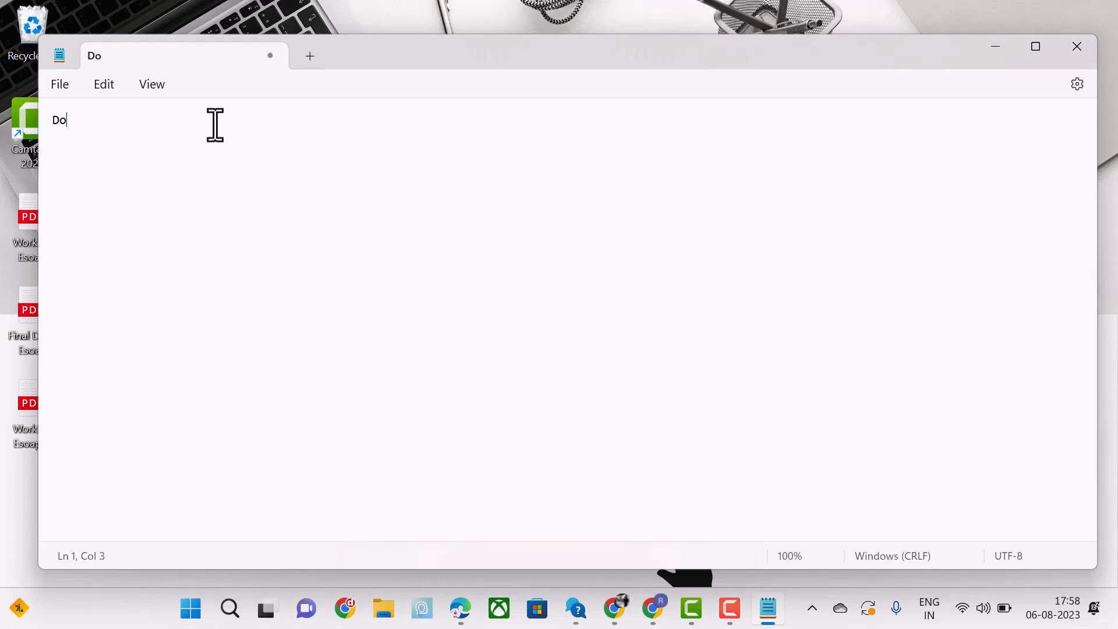
scroll(215, 124, "up", 6)
scroll(215, 124, "up", 4)
scroll(177, 181, "up", 3)
type("main ")
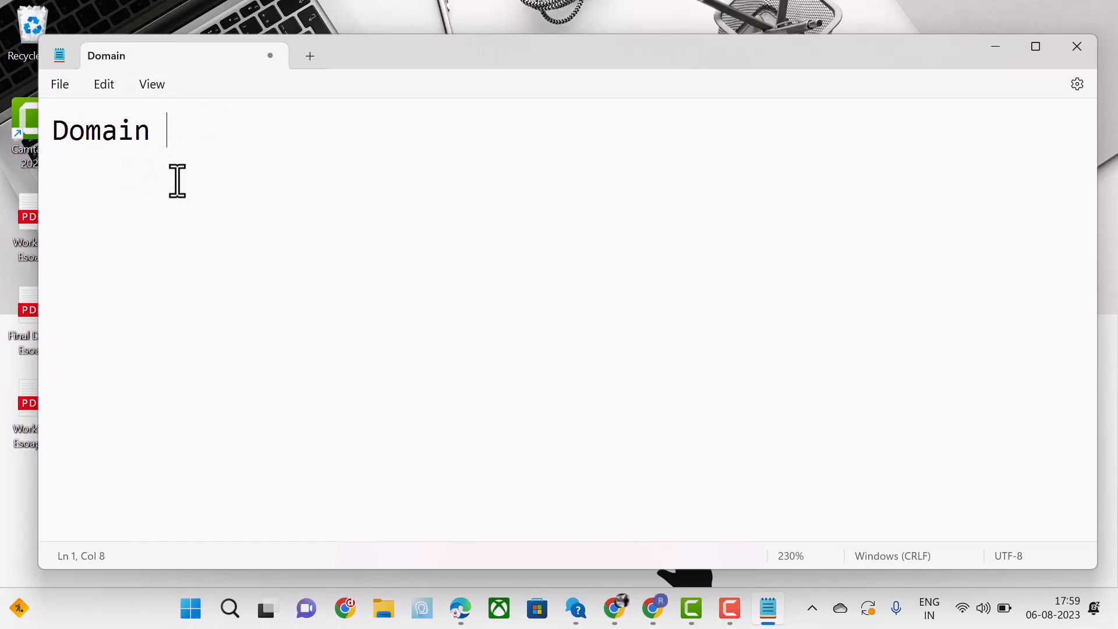
type(": abs")
key("BackSpace")
type("c")
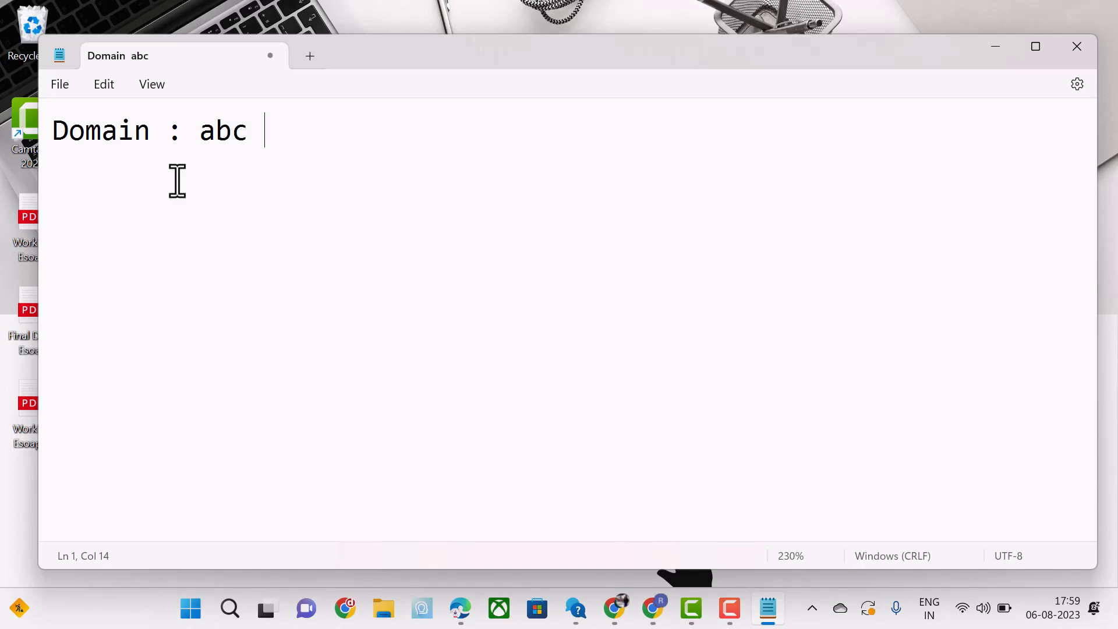
key("Return")
key("Return")
key("BackSpace")
key("BackSpace")
type("- backuup")
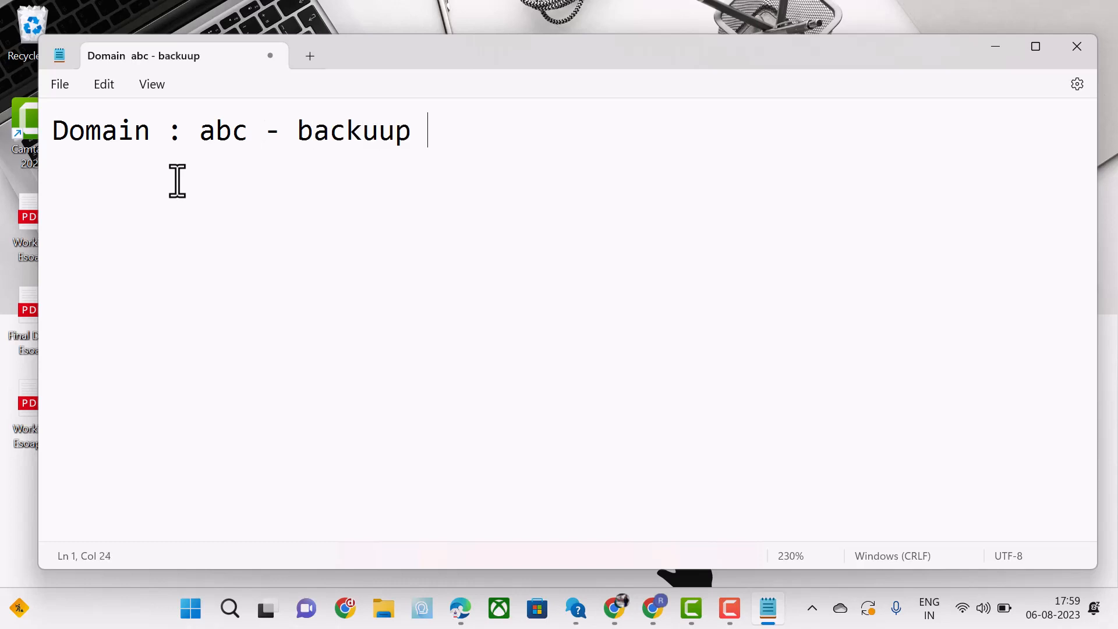
key("BackSpace")
key("BackSpace")
key("BackSpace")
type("p")
Add the second note 'Domain : xyz - Restore' below the first.
key("Return")
key("Return")
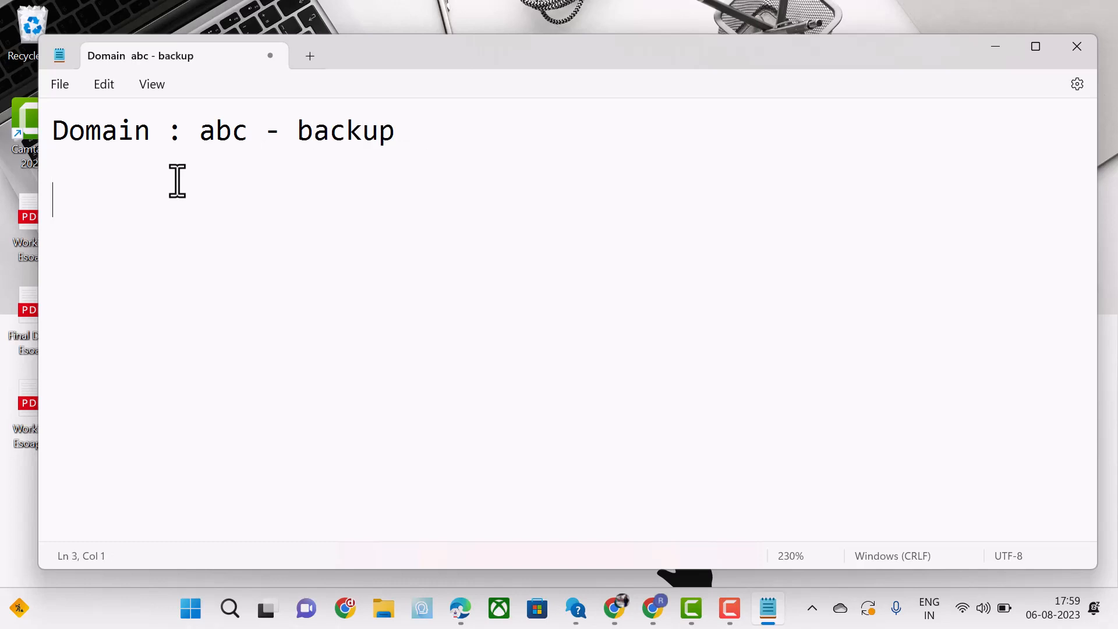
type("Domain ")
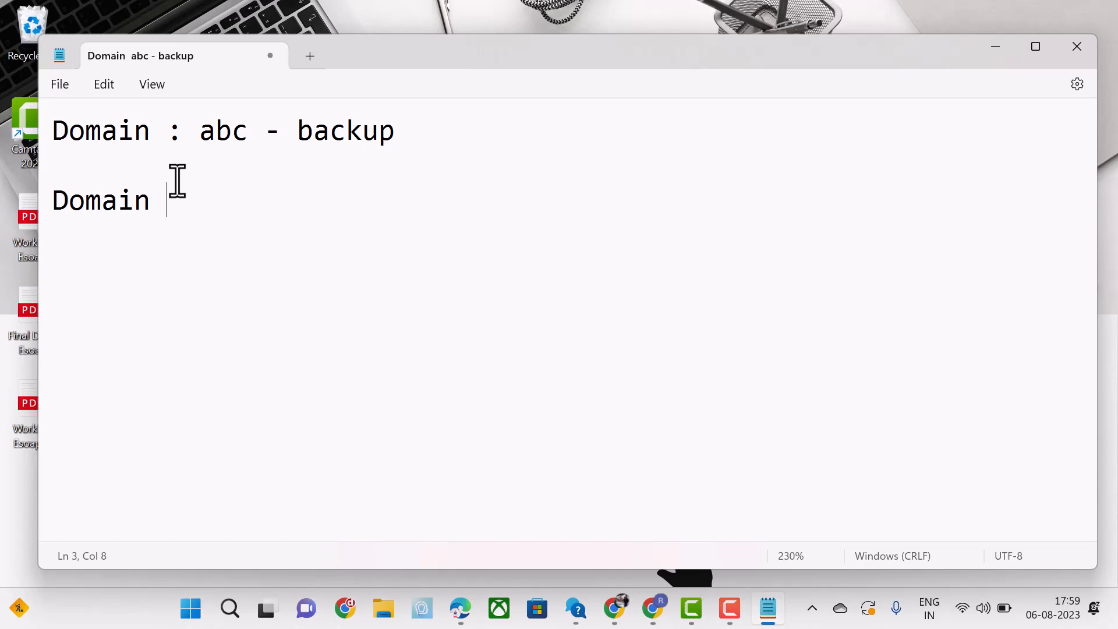
type(": xyz - Re")
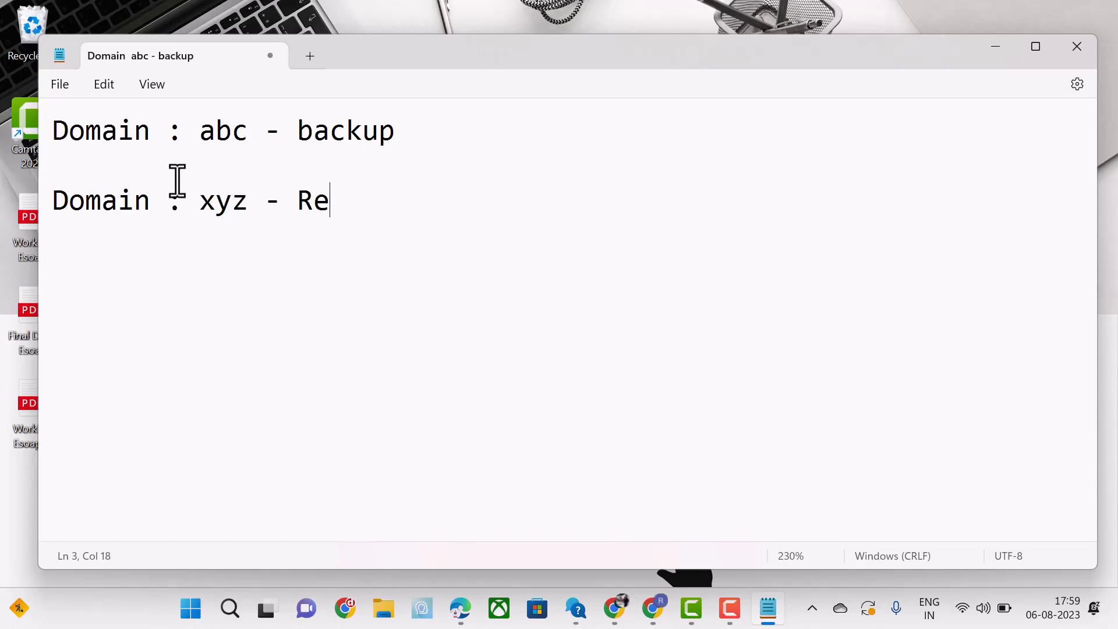
type("store")
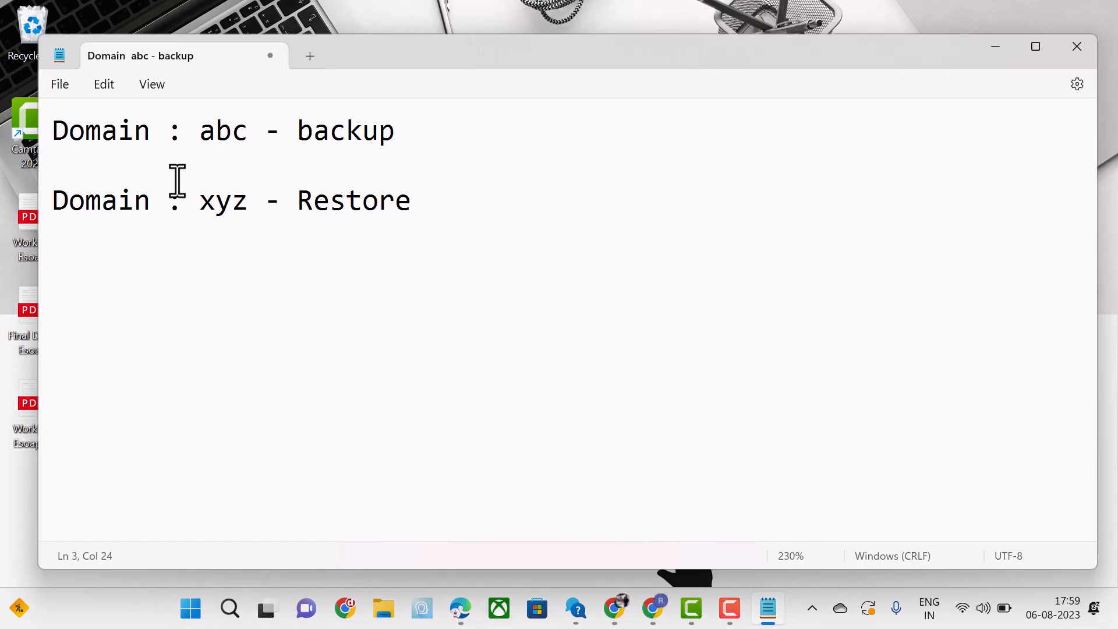
left_click(57, 310)
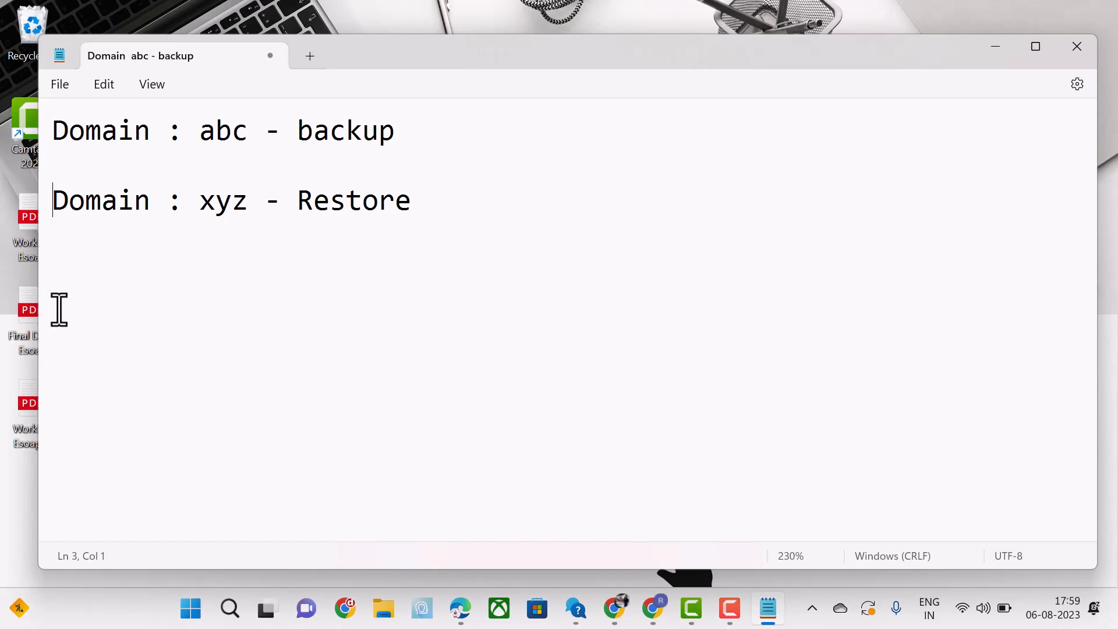
left_click(434, 219)
key("Return")
key("Return")
key("Return")
type("Backup ")
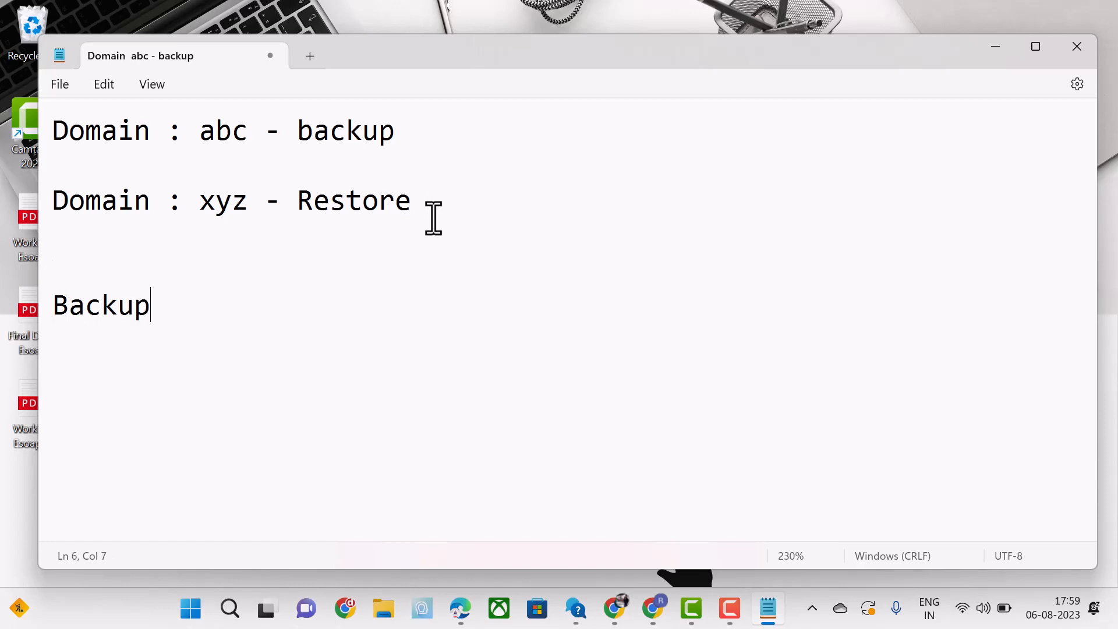
type("Jan 1 ")
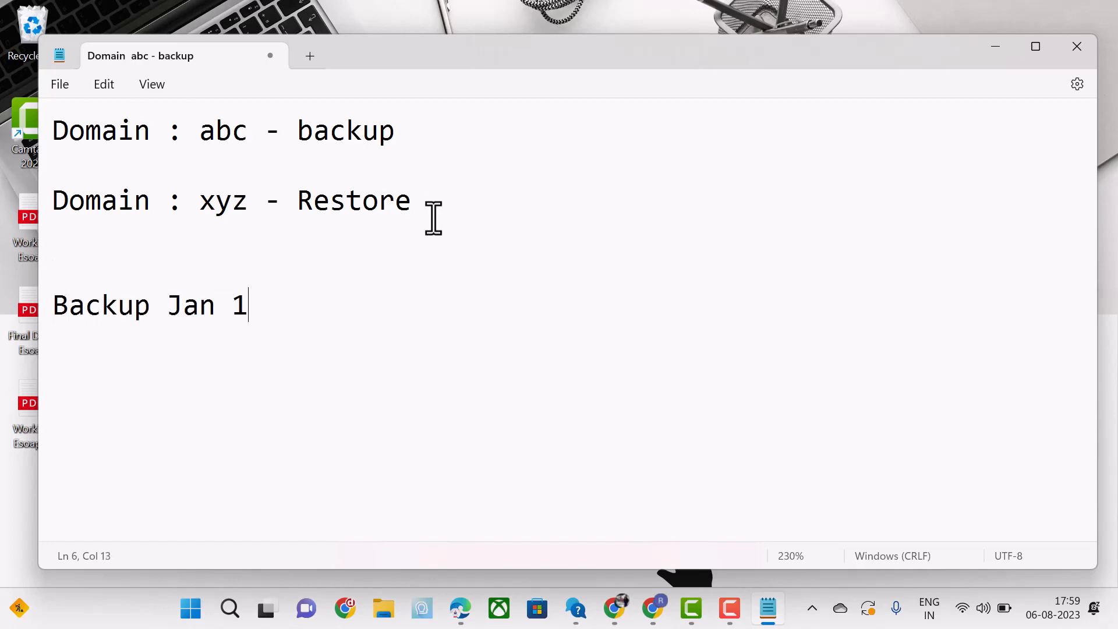
type("-------- August")
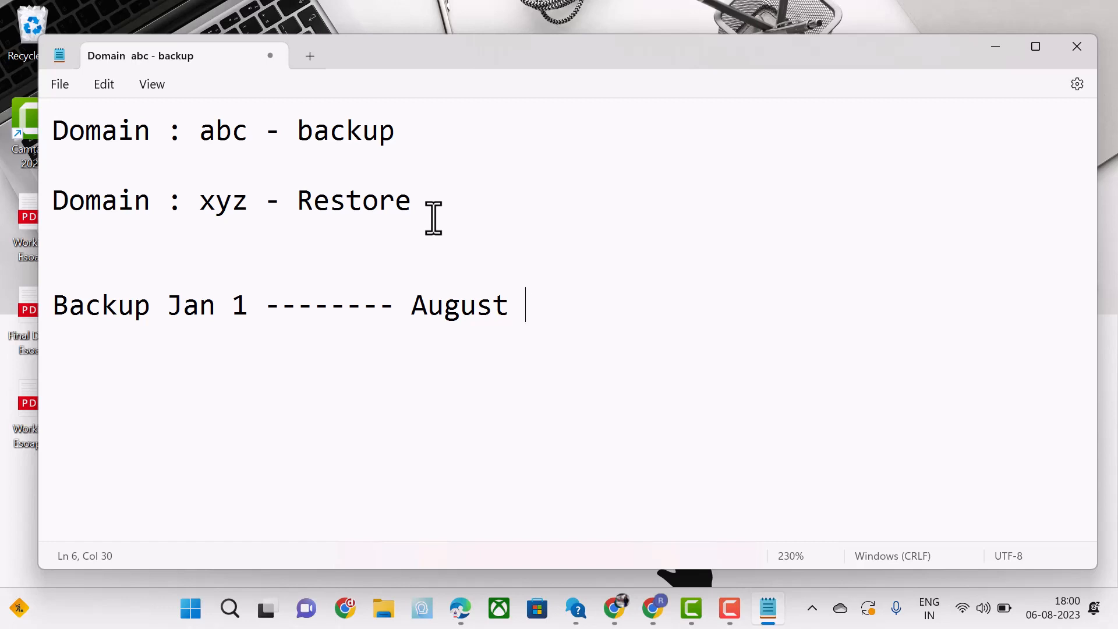
key("ctrl+shift+Left")
key("ctrl+shift+Left")
key("ctrl+shift+Left")
key("ctrl+shift+Left")
key("ctrl+shift+Left")
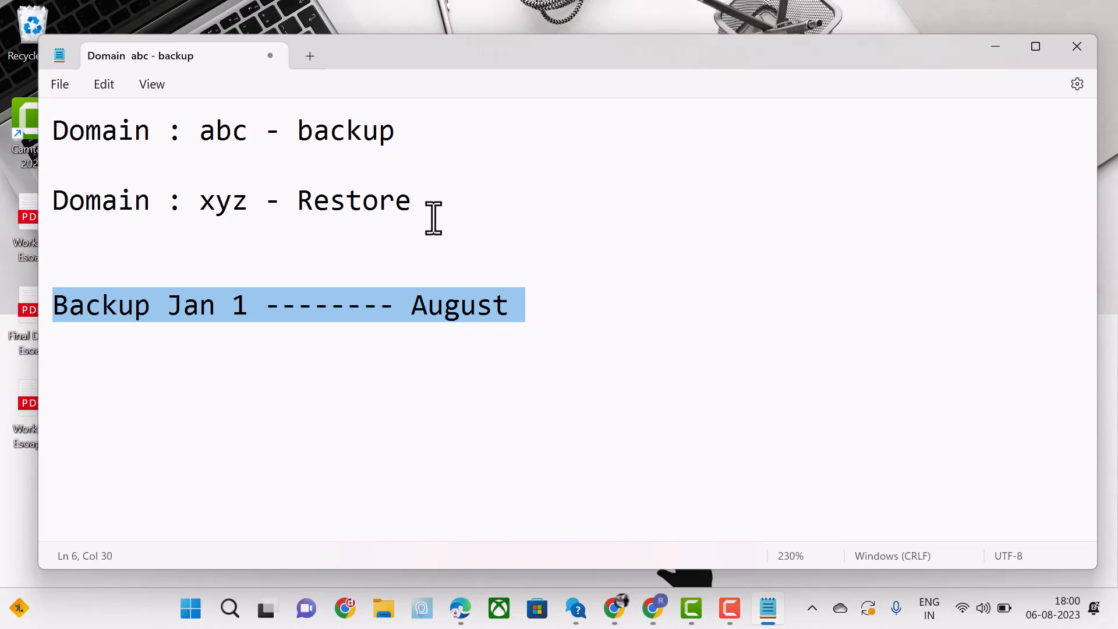
key("BackSpace")
key("BackSpace")
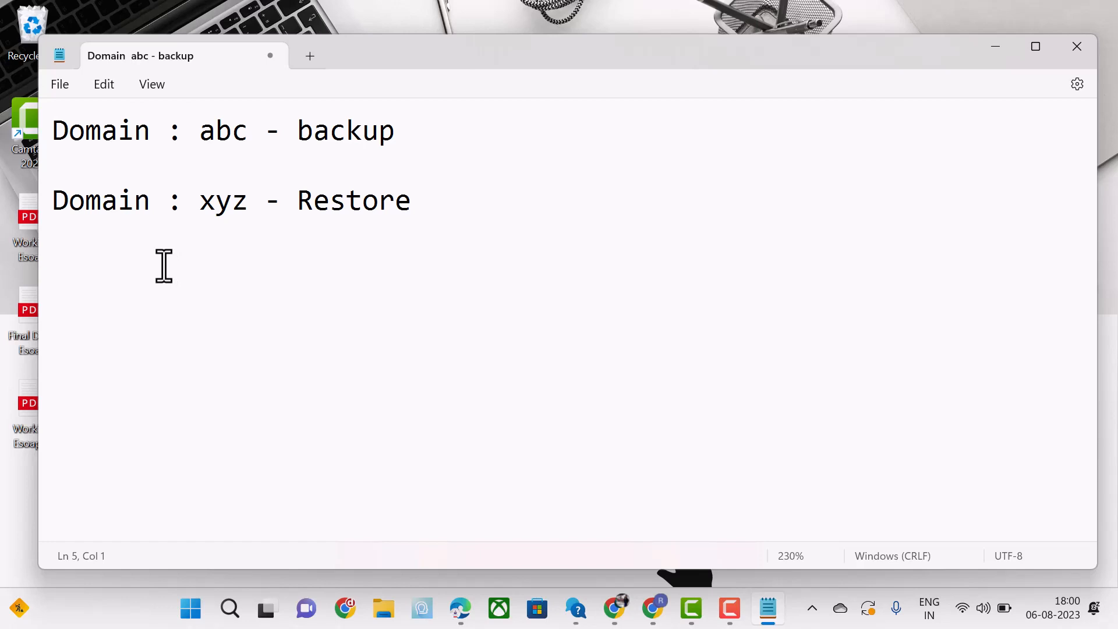
Paste mcafeeedgepvtltd.com from the hPanel Websites list into the notes, then open a new browser tab.
left_click(615, 610)
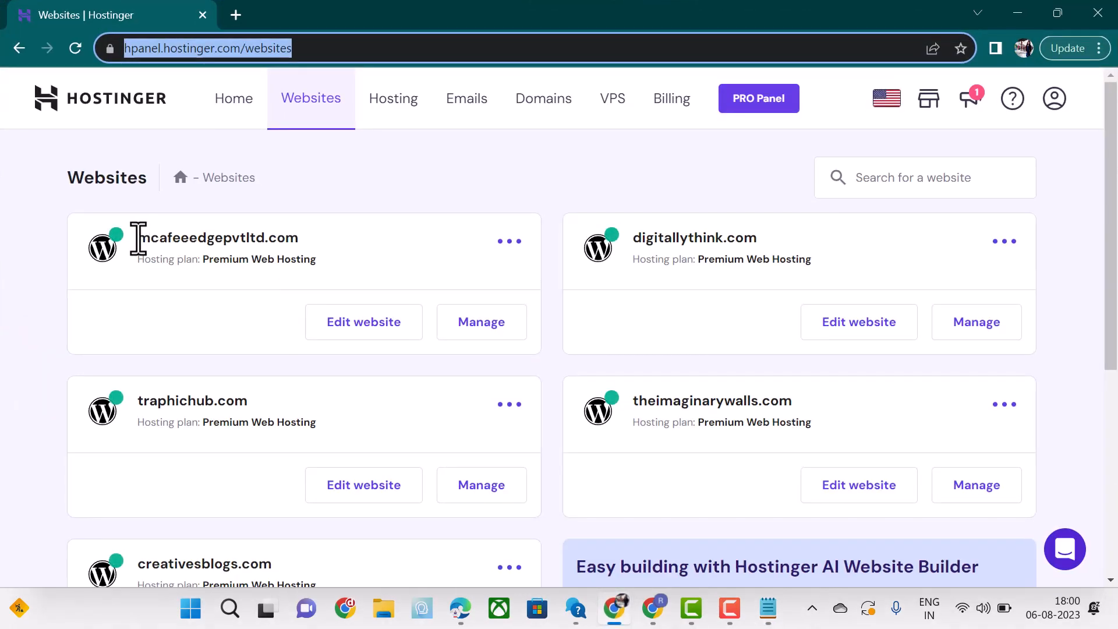
left_click_drag(137, 239, 321, 244)
key("ctrl+c")
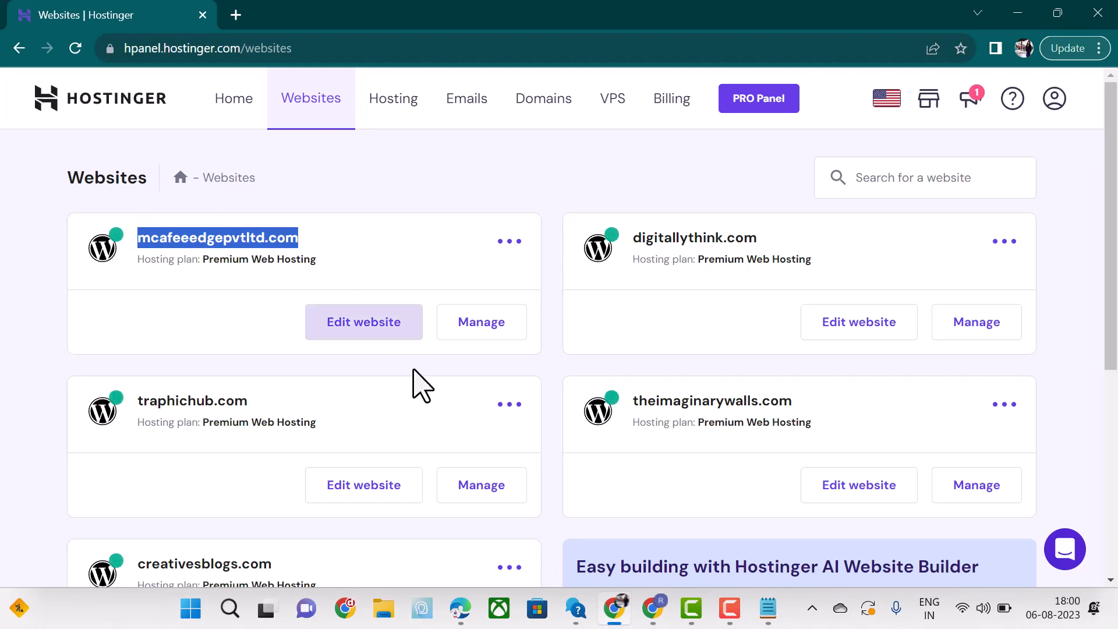
left_click(768, 610)
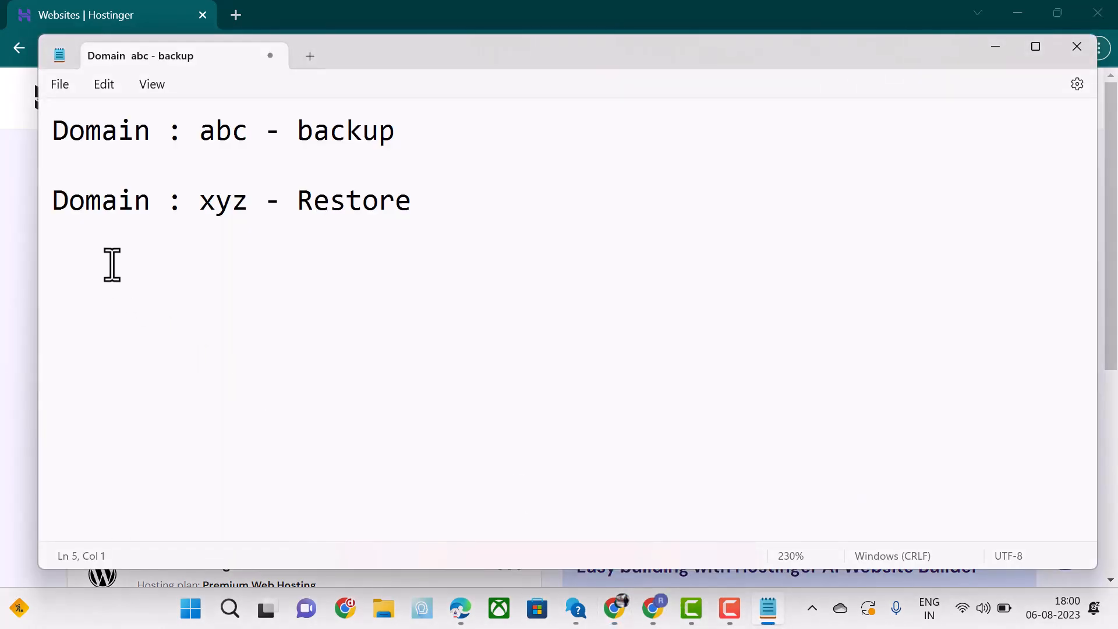
key("ctrl+v")
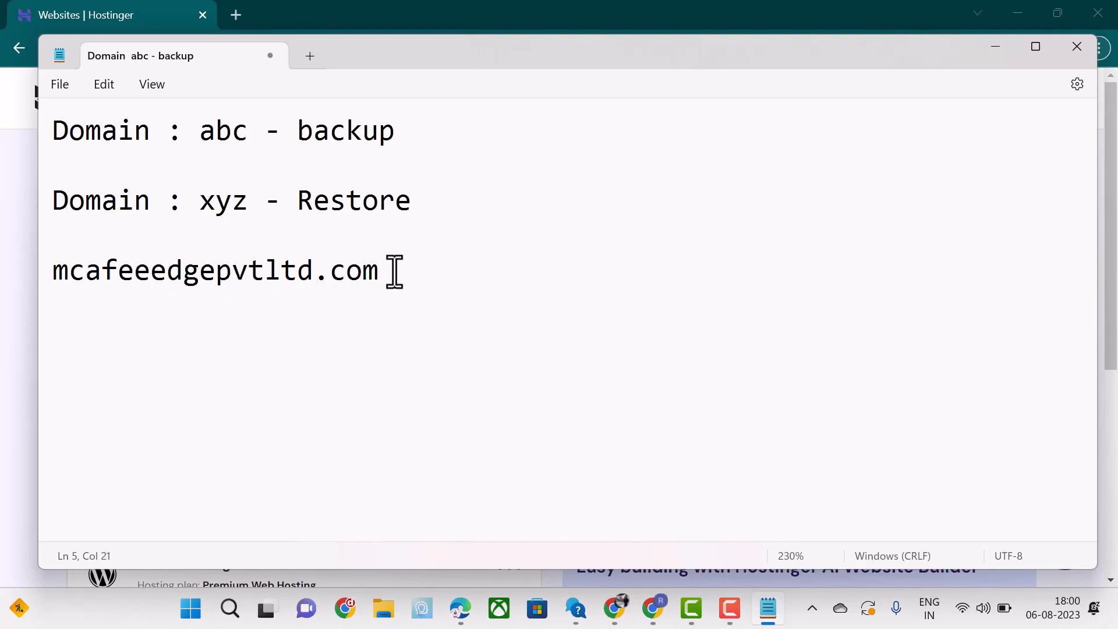
left_click(235, 15)
left_click(256, 48)
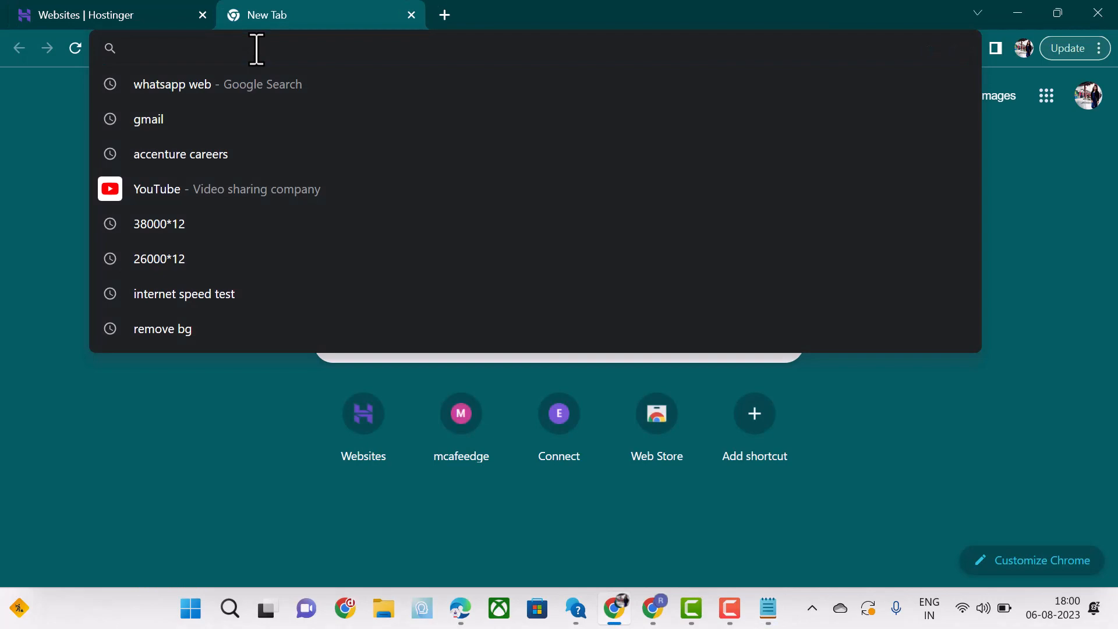
Load mcafeeedgepvtltd.com and check that it shows a default WordPress blog.
key("ctrl+v")
key("Return")
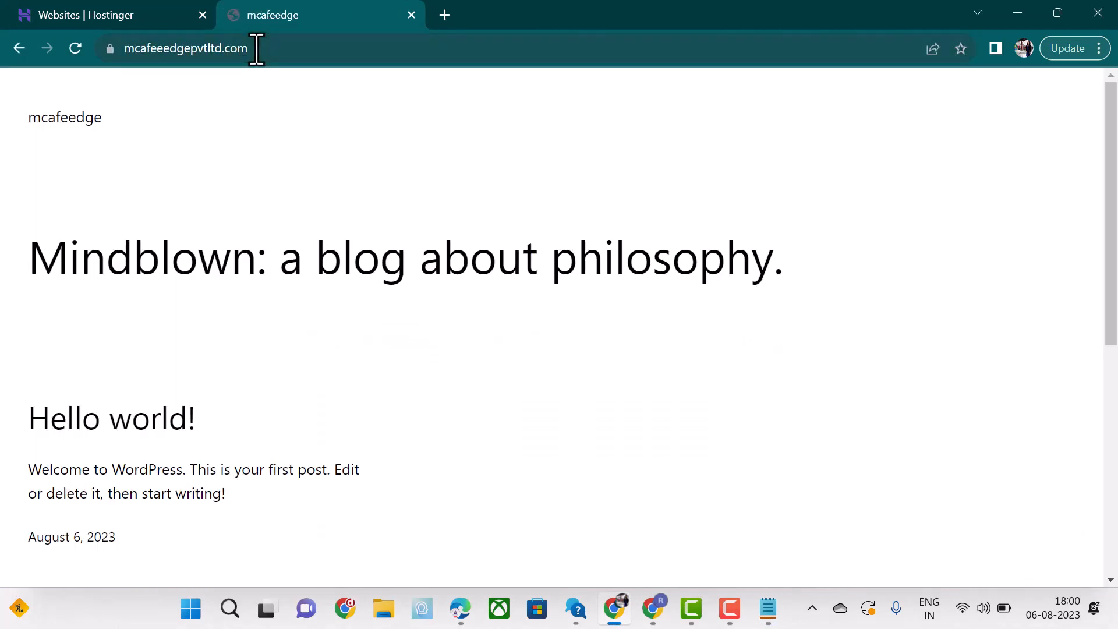
scroll(295, 268, "down", 7)
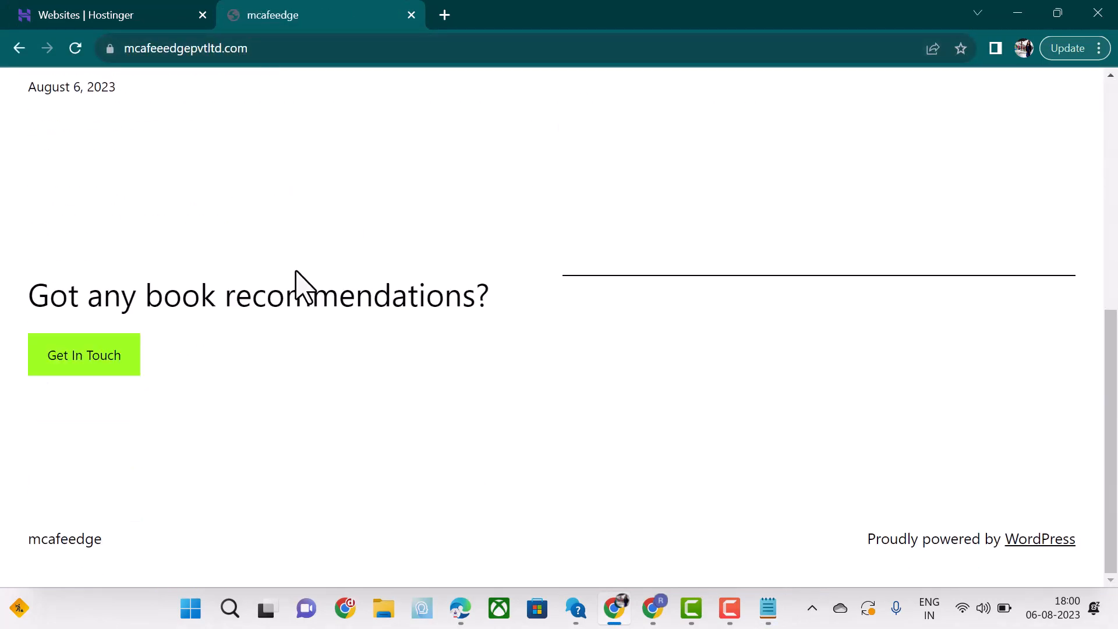
scroll(292, 280, "up", 4)
scroll(292, 280, "up", 3)
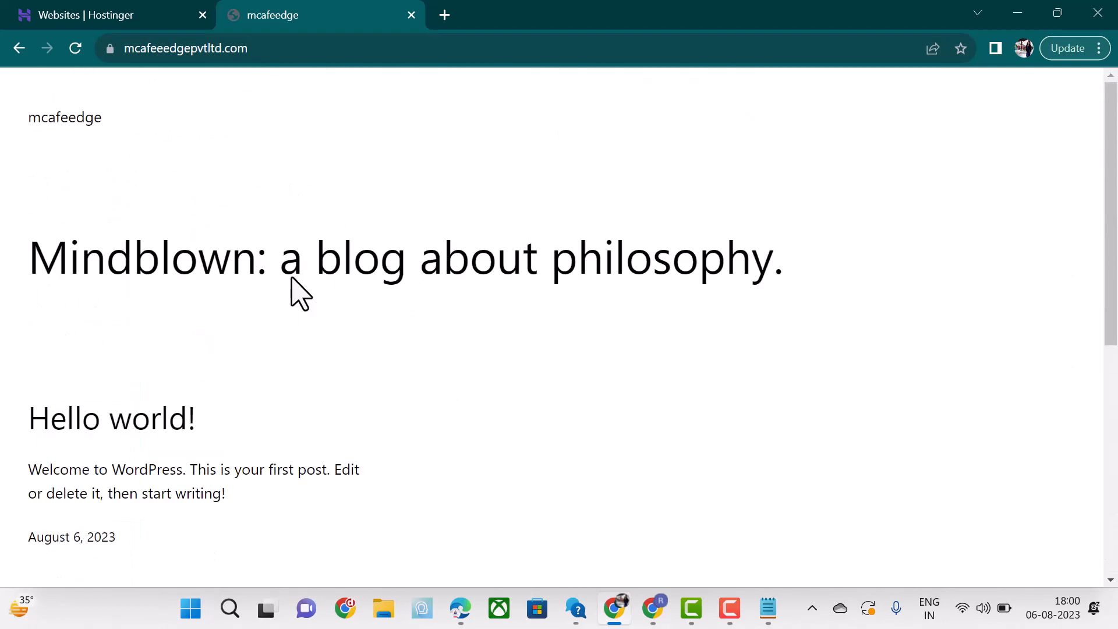
Open connect.explorewithrashika.com in a new tab and scroll through the Mcafee Edge Trading site.
left_click(445, 14)
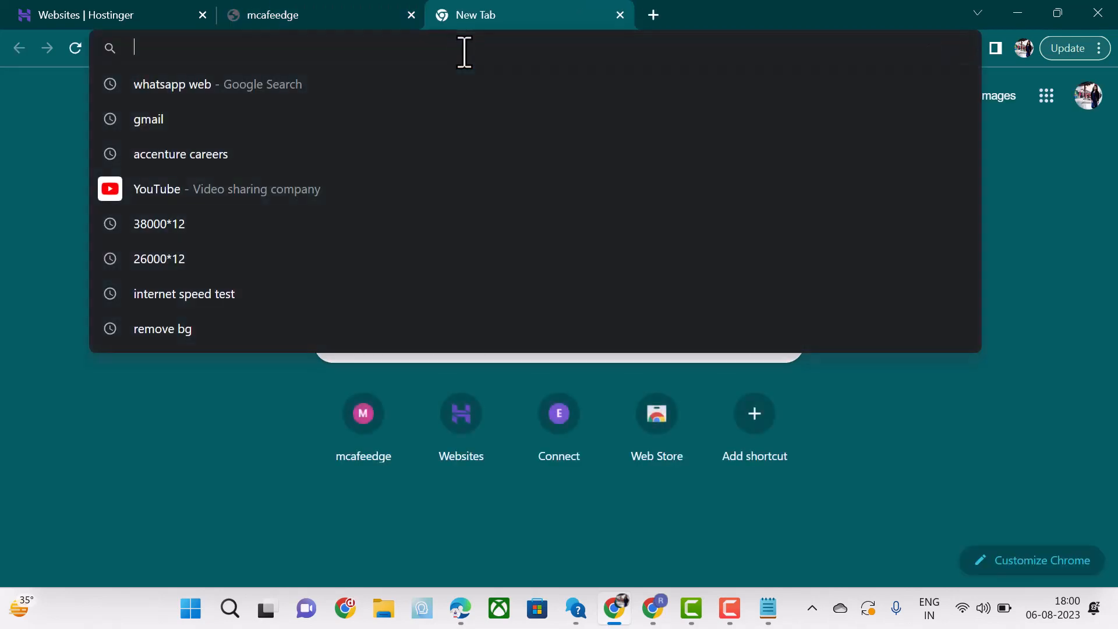
type("con")
key("Return")
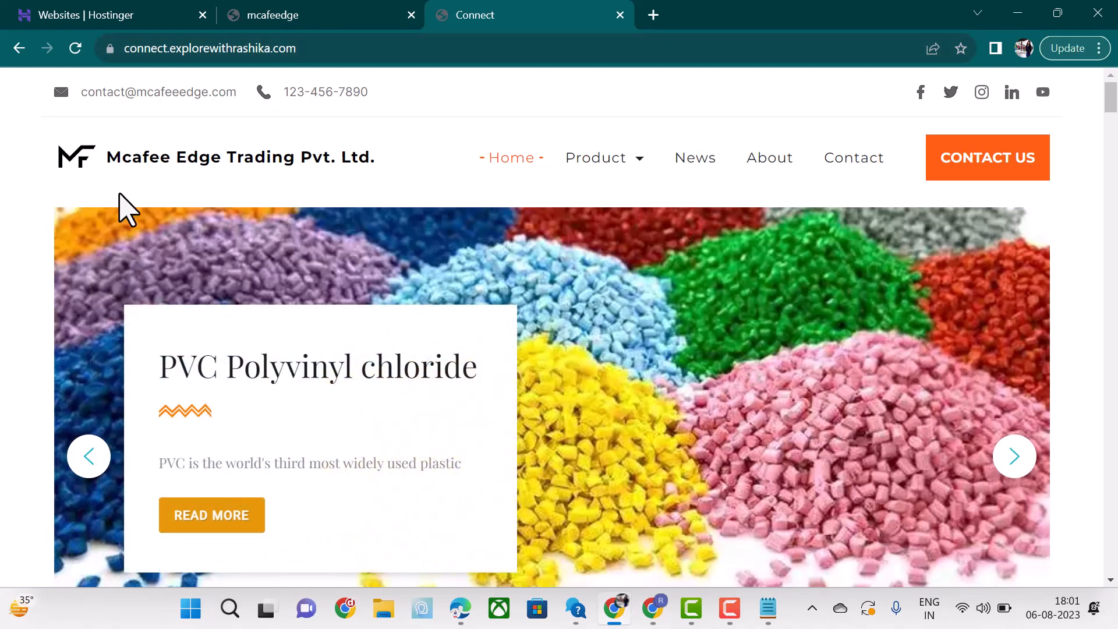
scroll(105, 220, "down", 5)
scroll(98, 201, "up", 5)
scroll(32, 235, "down", 10)
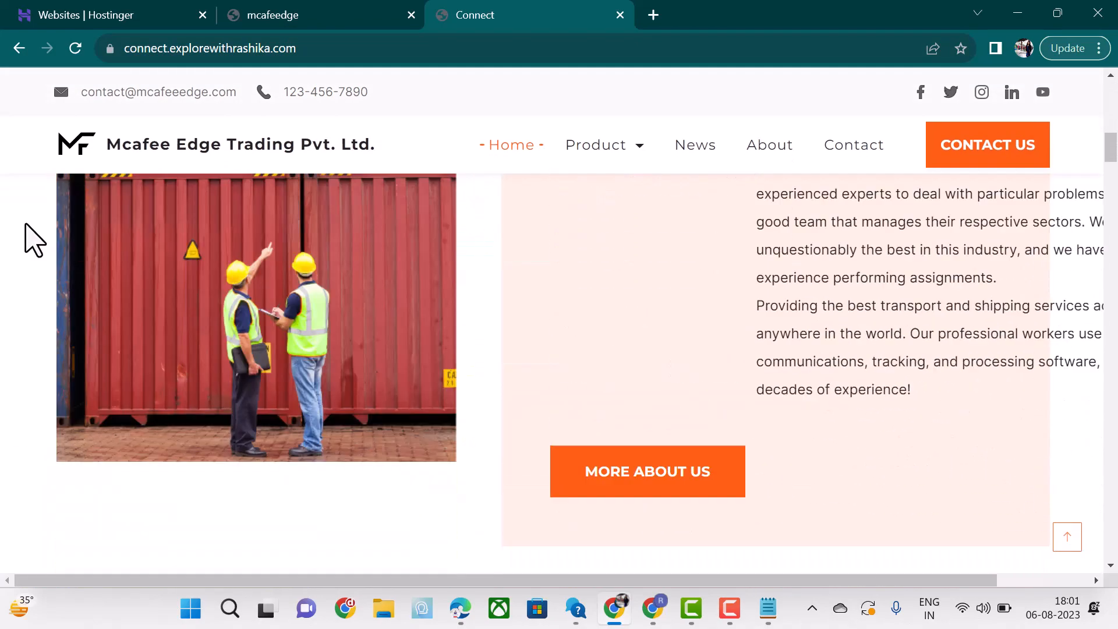
scroll(30, 247, "down", 10)
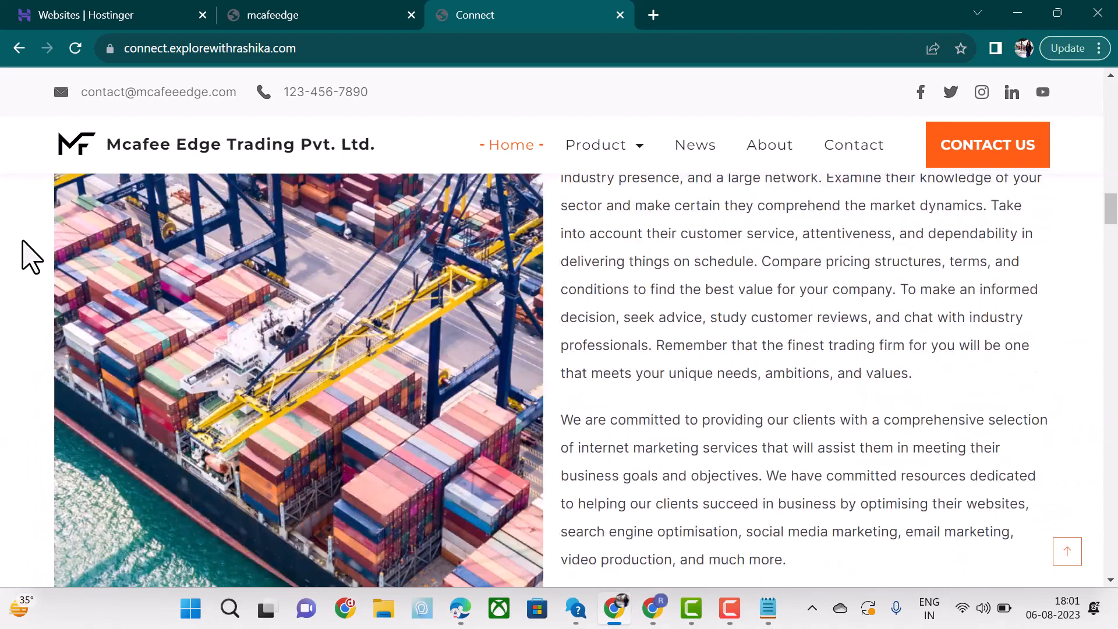
scroll(30, 256, "down", 6)
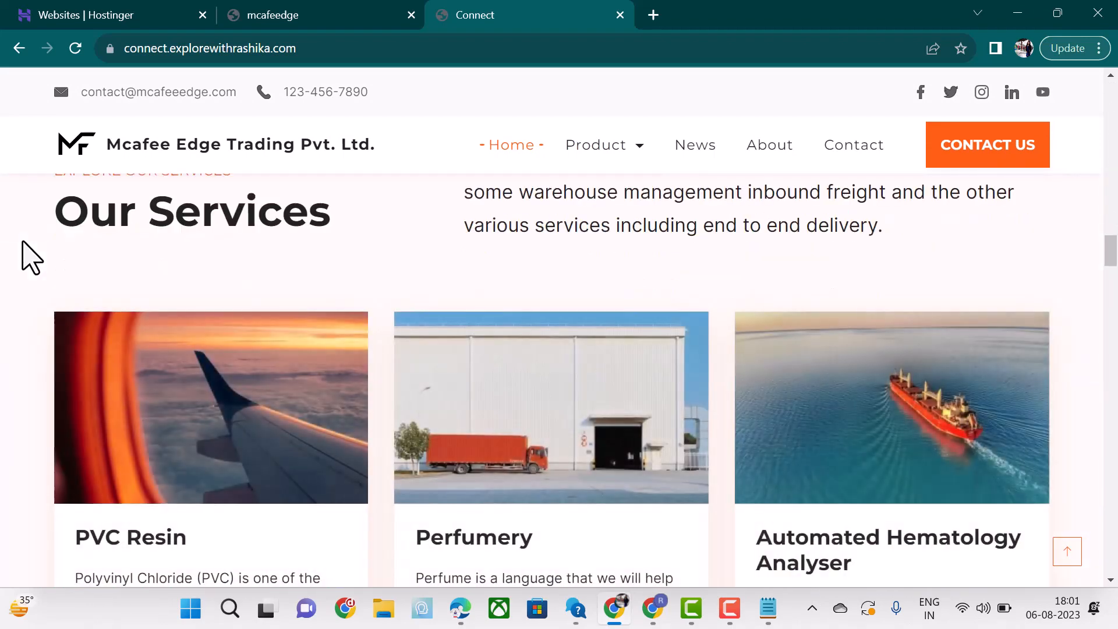
scroll(30, 256, "down", 5)
scroll(29, 253, "down", 10)
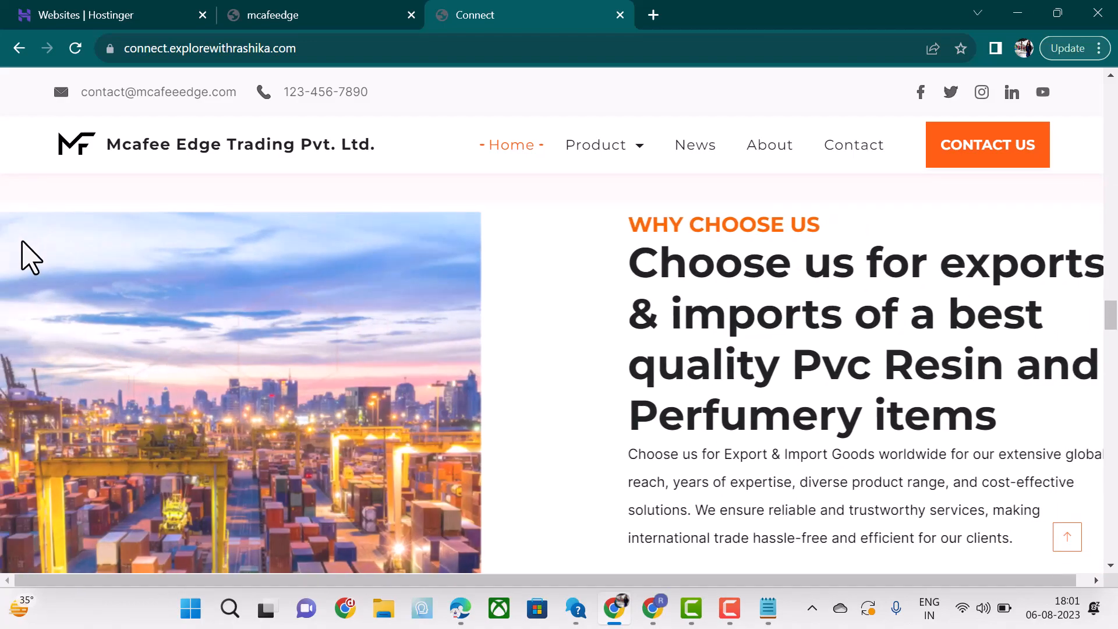
scroll(233, 268, "up", 20)
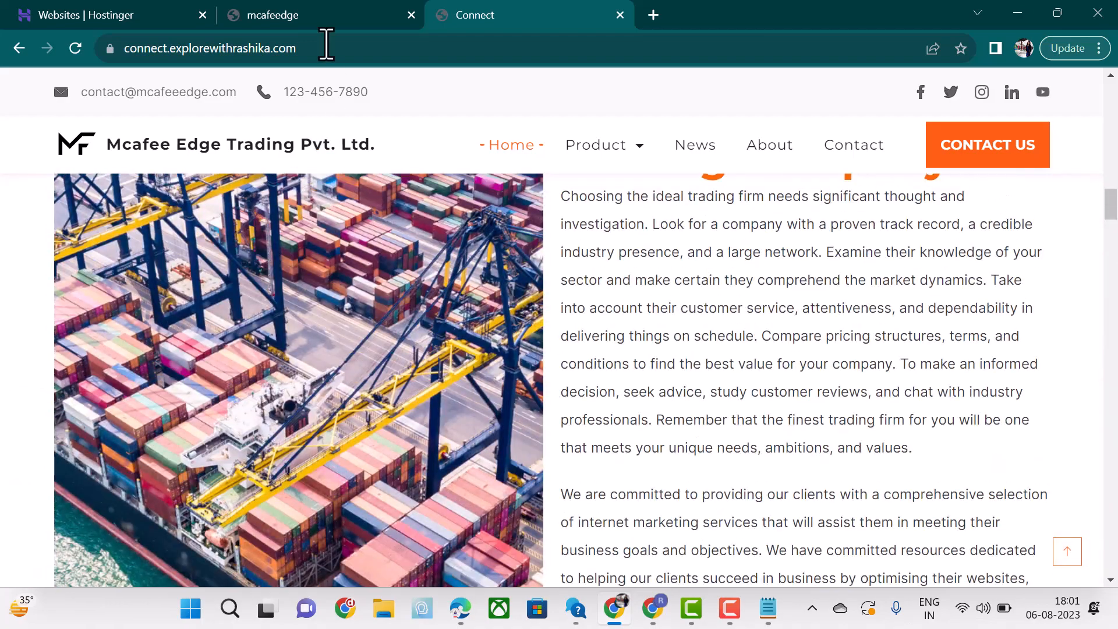
Revisit the mcafeeedgepvtltd.com tab's address, then return to the Notepad notes.
left_click(320, 13)
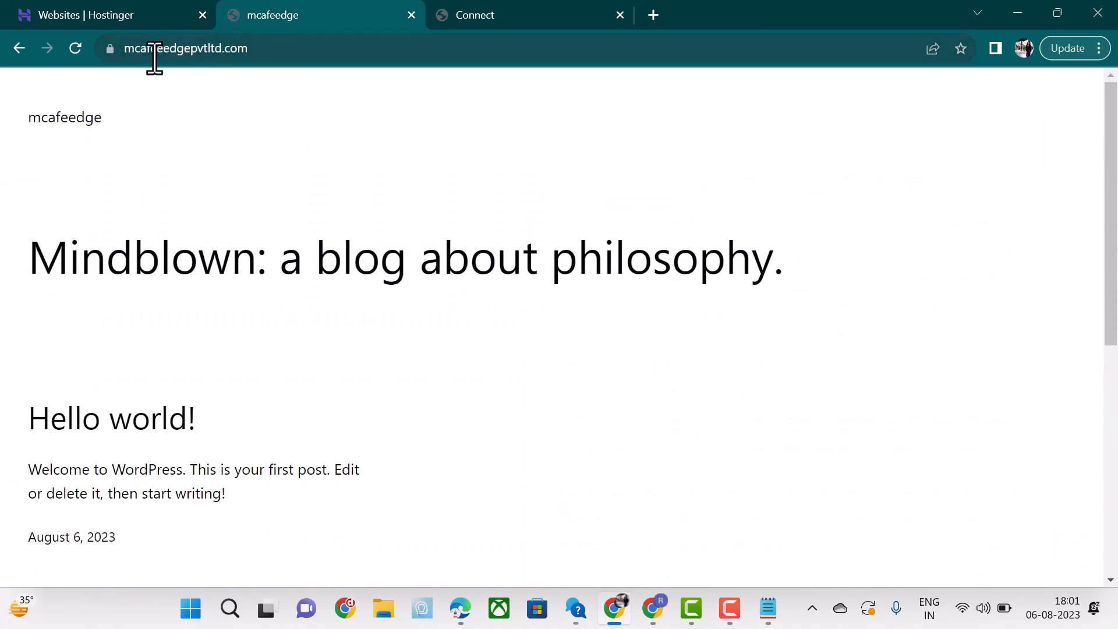
left_click_drag(135, 49, 307, 58)
left_click(308, 59)
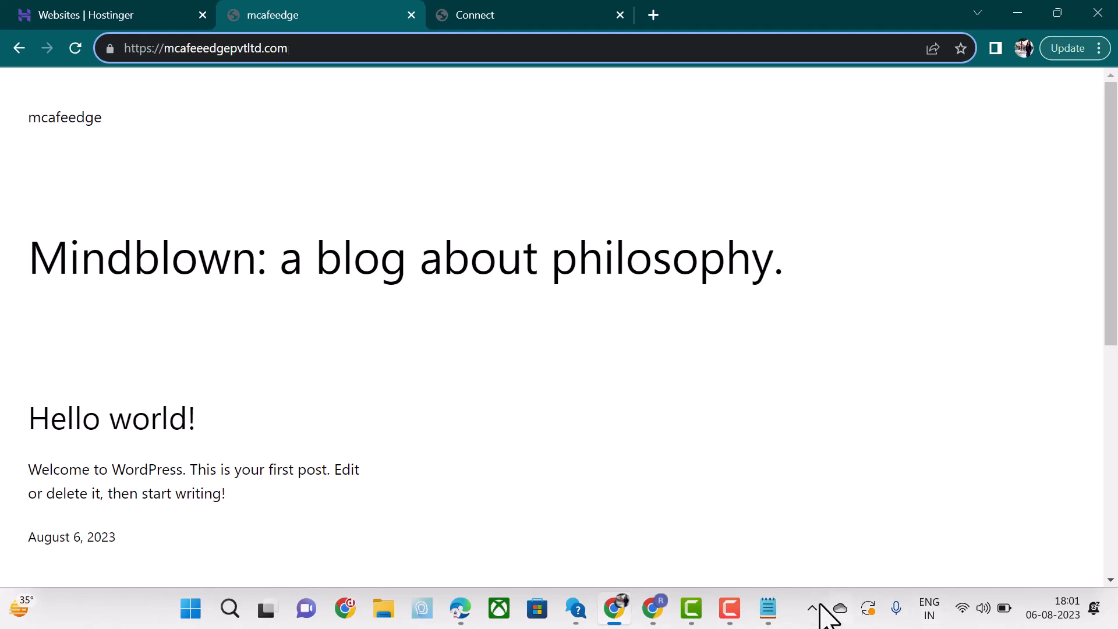
left_click(770, 609)
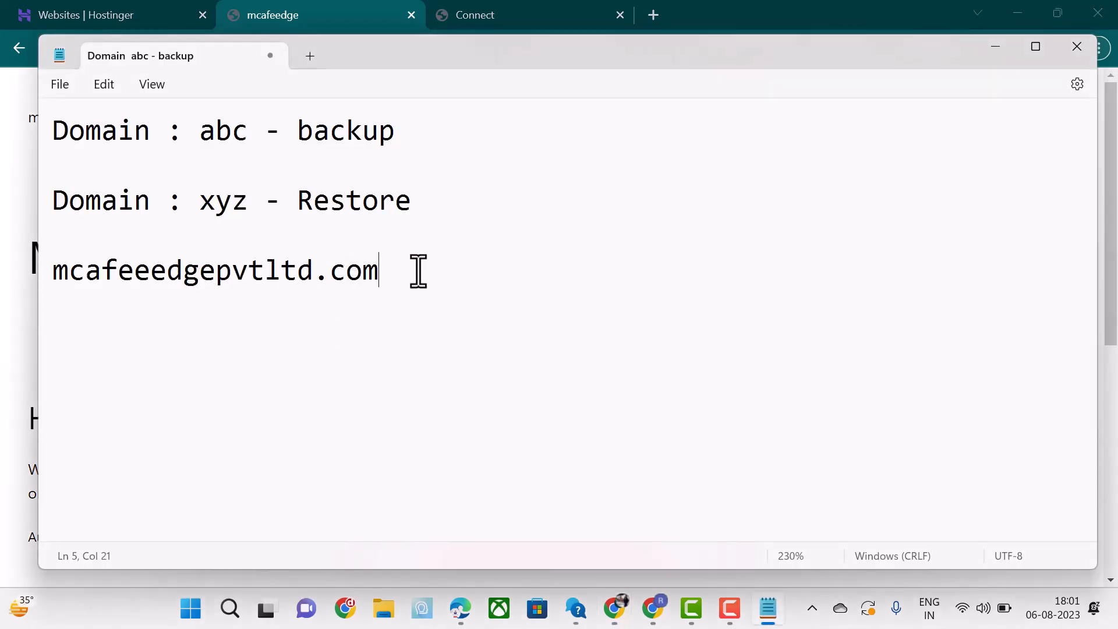
Add 'Website : File + Database' with an indented 'Design + Passwords' line, highlighting 'File + Database'.
key("Return")
key("Return")
type("Website :")
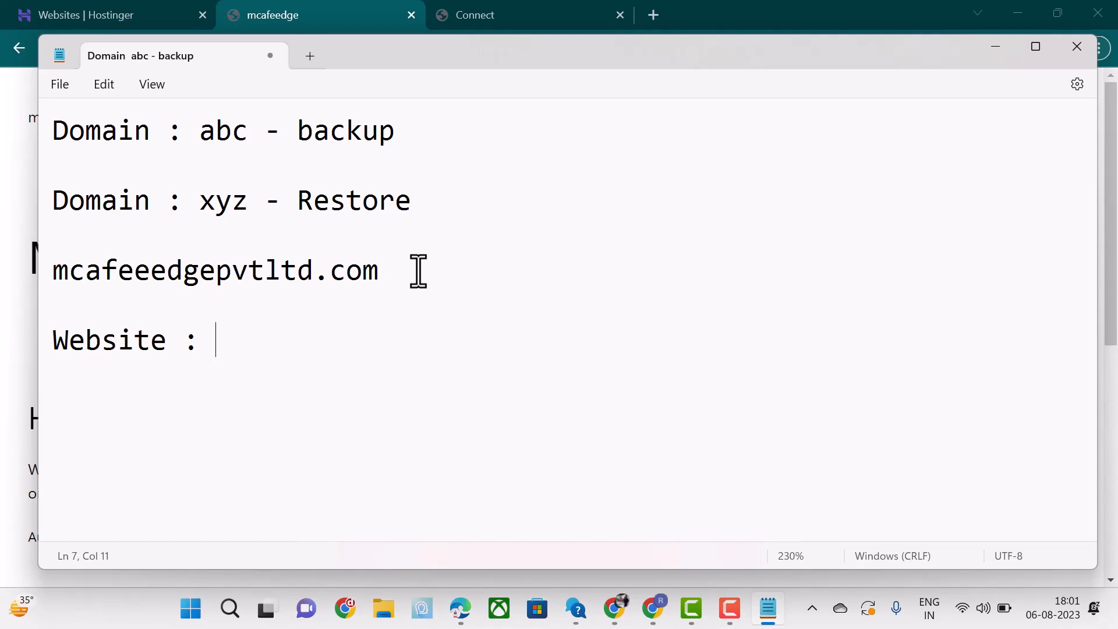
type(" File + Data")
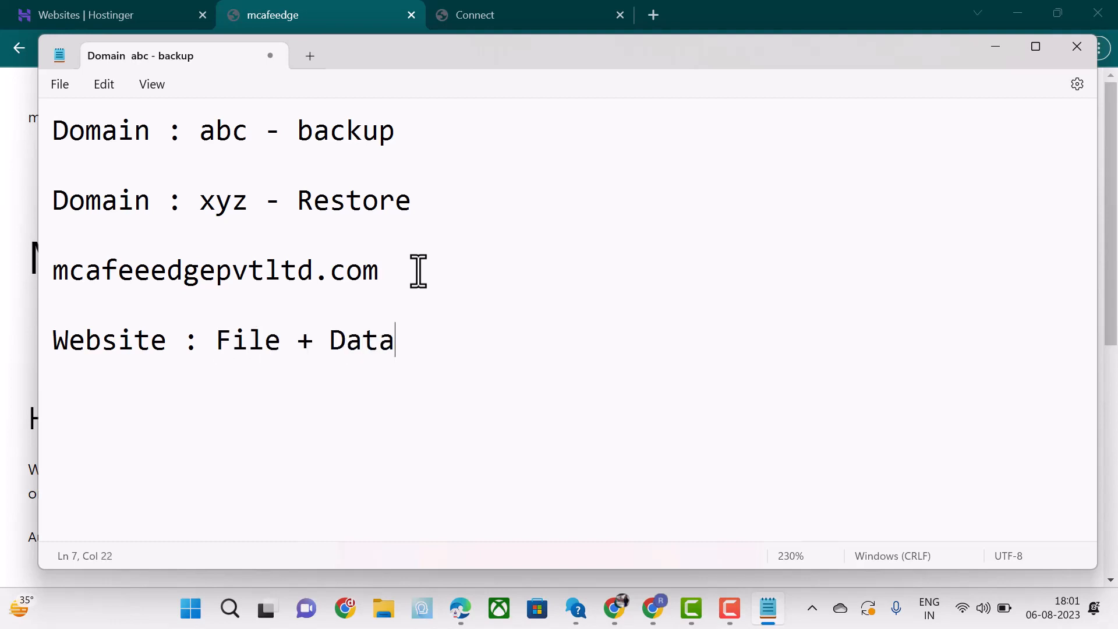
type("base")
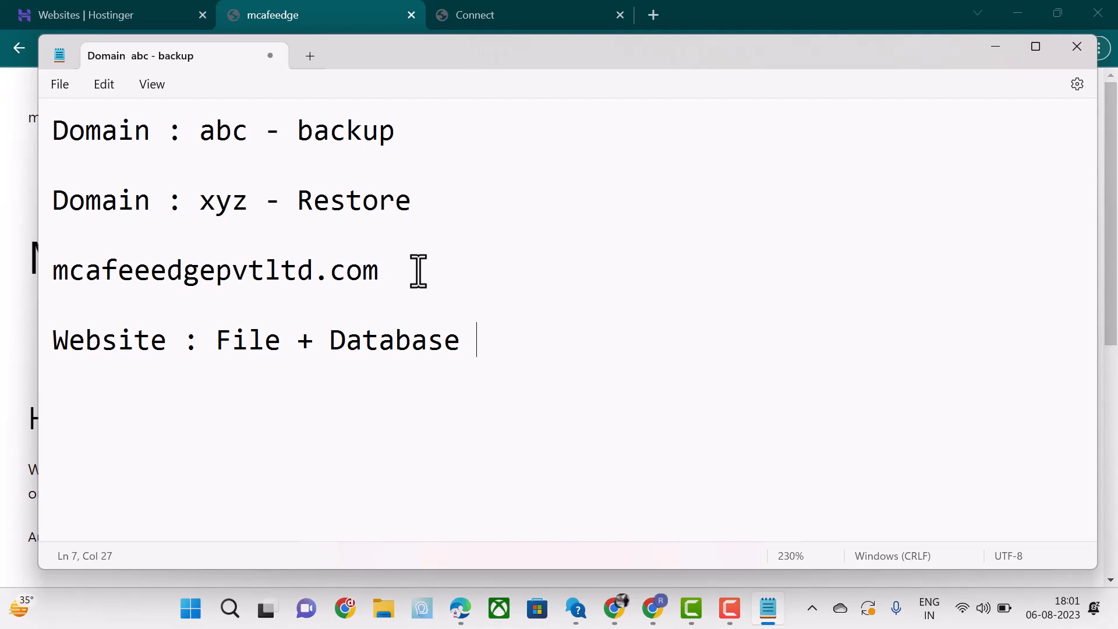
key("Return")
key("Return")
key("BackSpace")
key("Tab")
key("BackSpace")
type("Design")
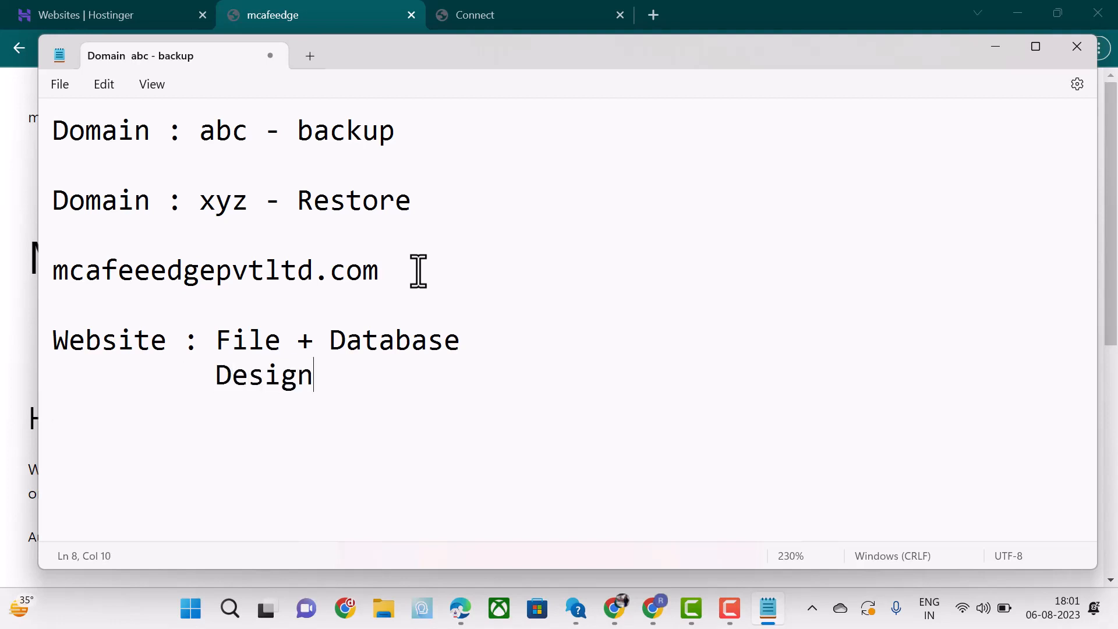
type(" + Passwords")
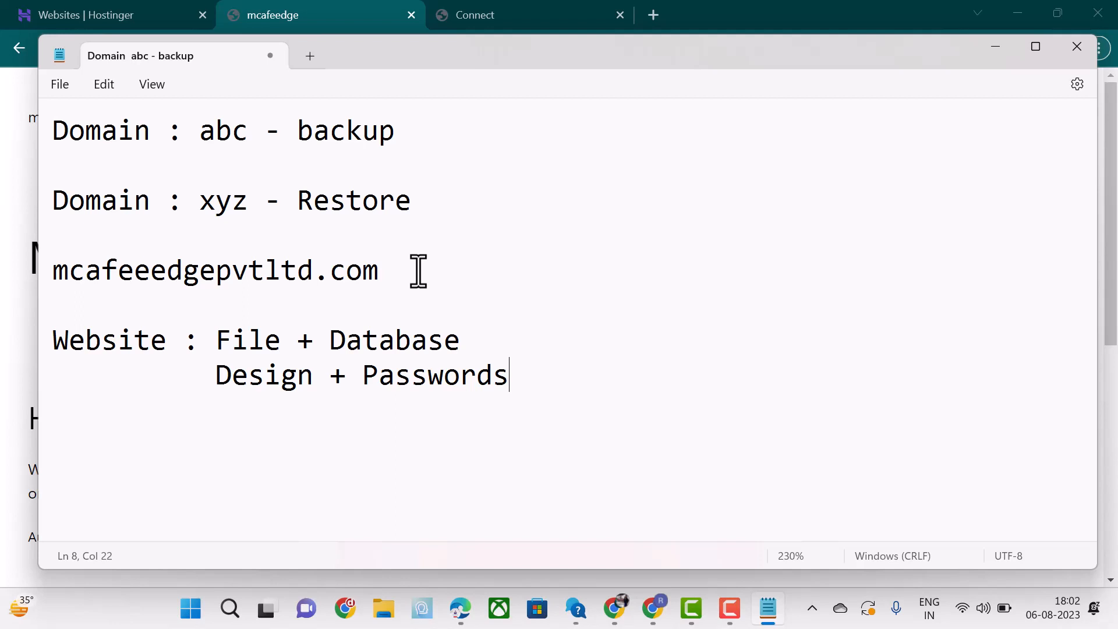
left_click_drag(218, 338, 464, 338)
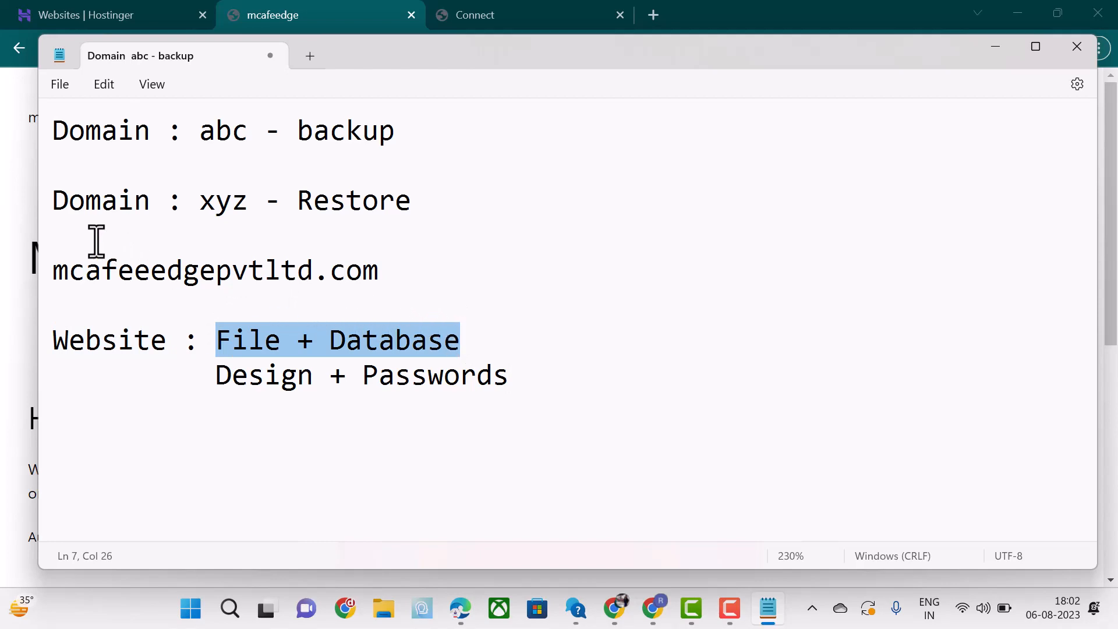
Review the connect.explorewithrashika.com address in the Connect tab, then switch to the Hostinger window.
left_click(507, 13)
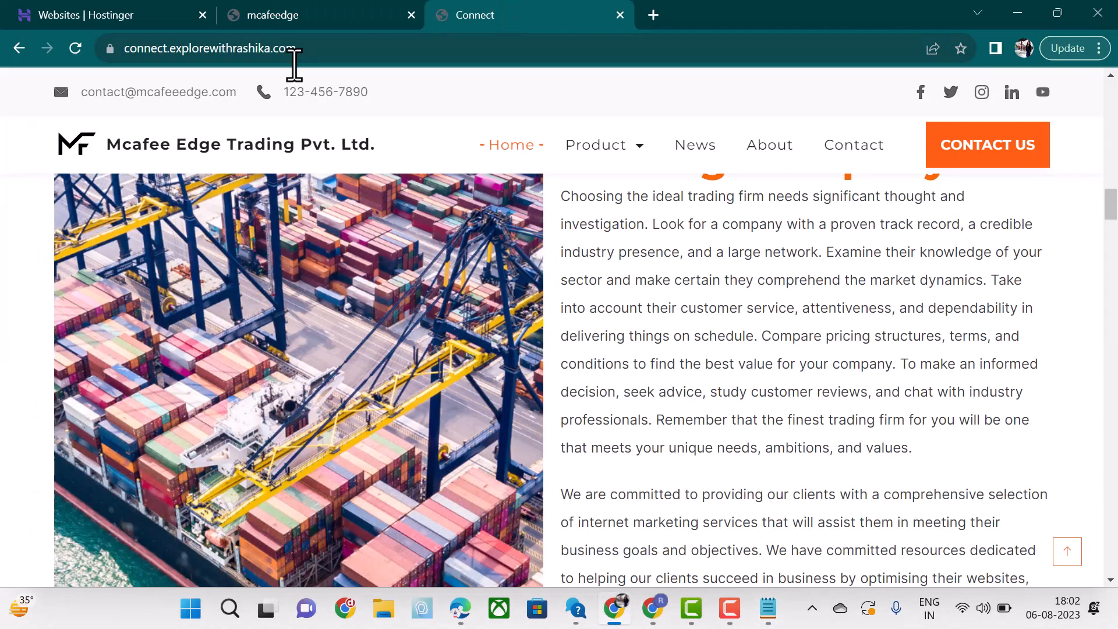
left_click_drag(117, 47, 262, 49)
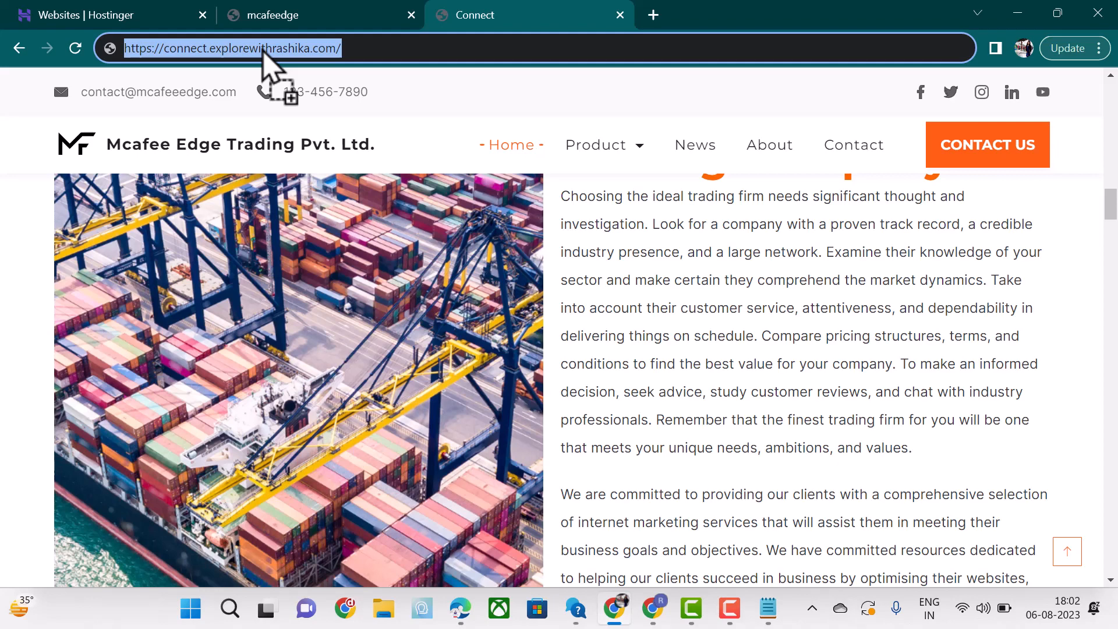
left_click_drag(262, 51, 232, 50)
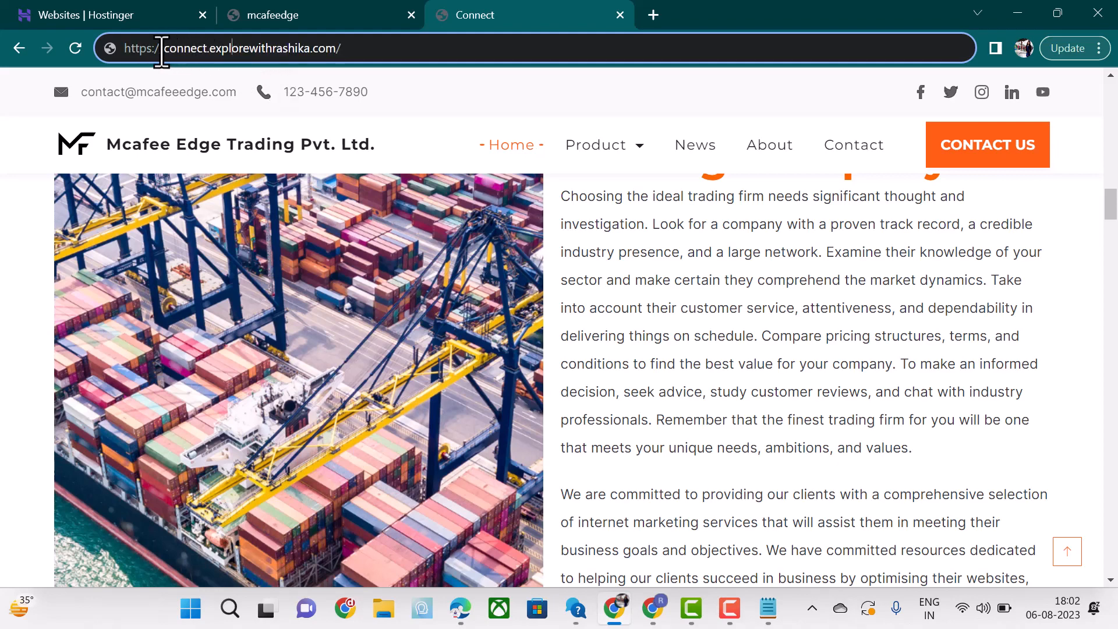
left_click_drag(163, 49, 338, 41)
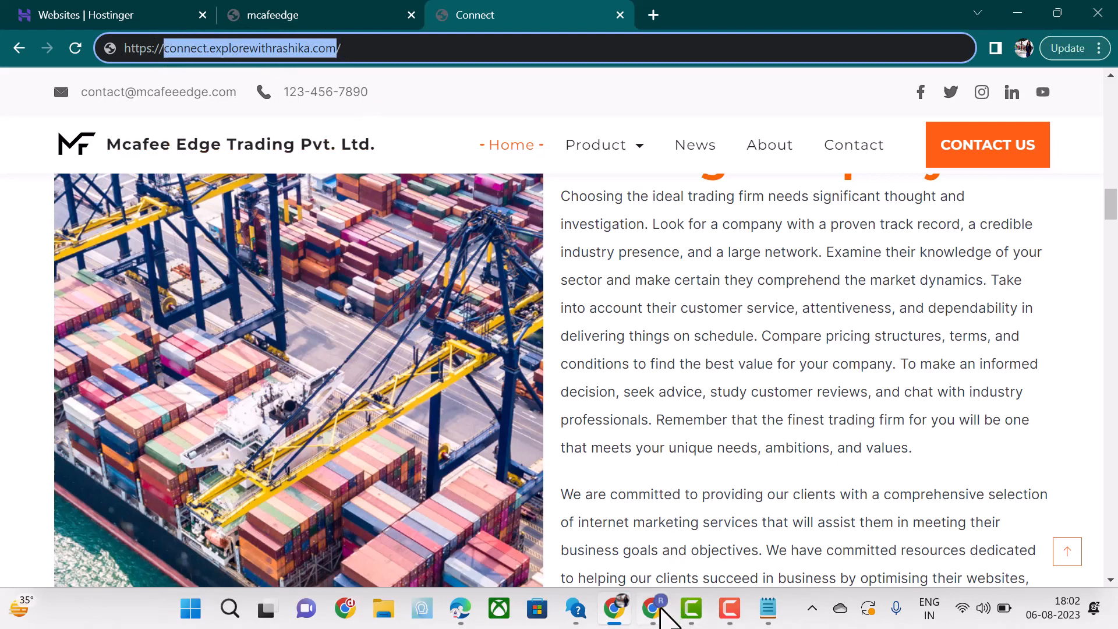
left_click(654, 609)
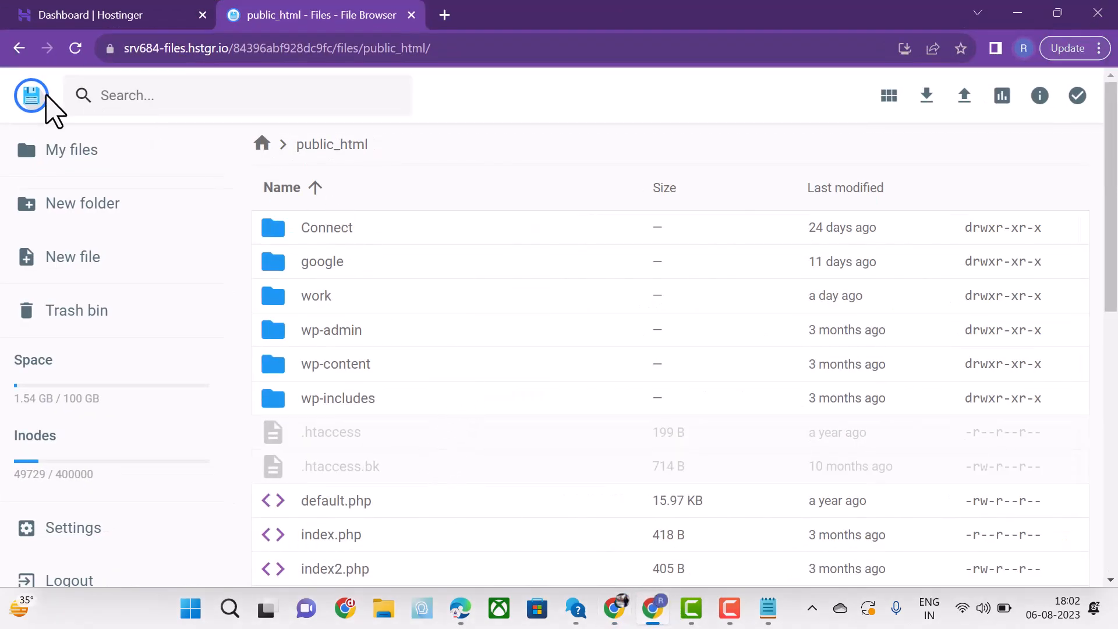
From hPanel Home, manage the explorewithrashika.com Premium Web Hosting and open its File manager.
left_click(411, 14)
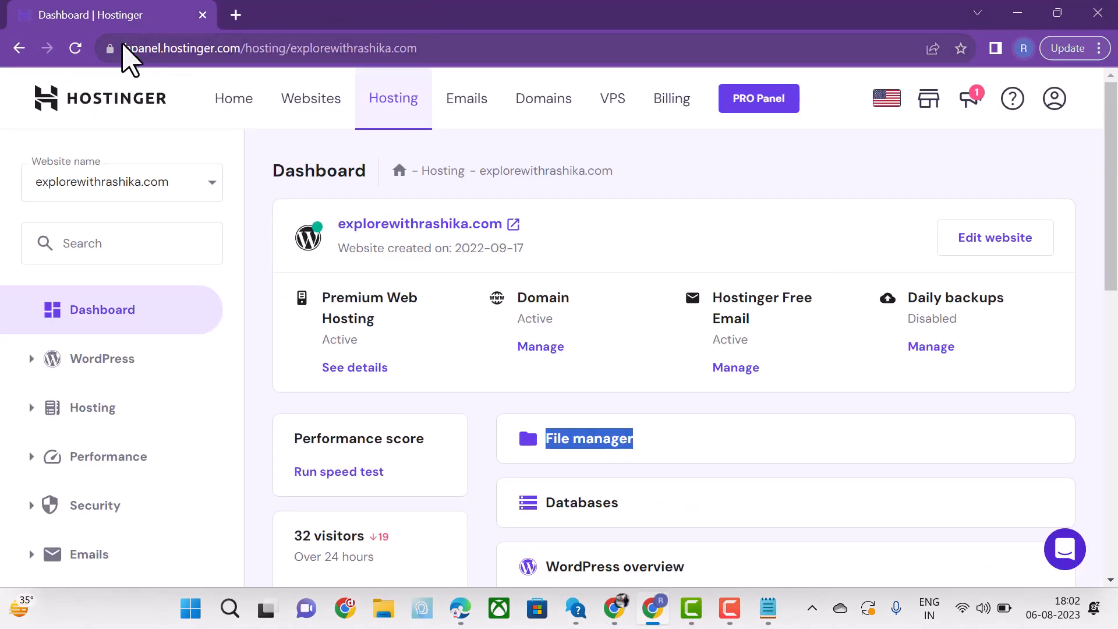
left_click(261, 272)
left_click(236, 98)
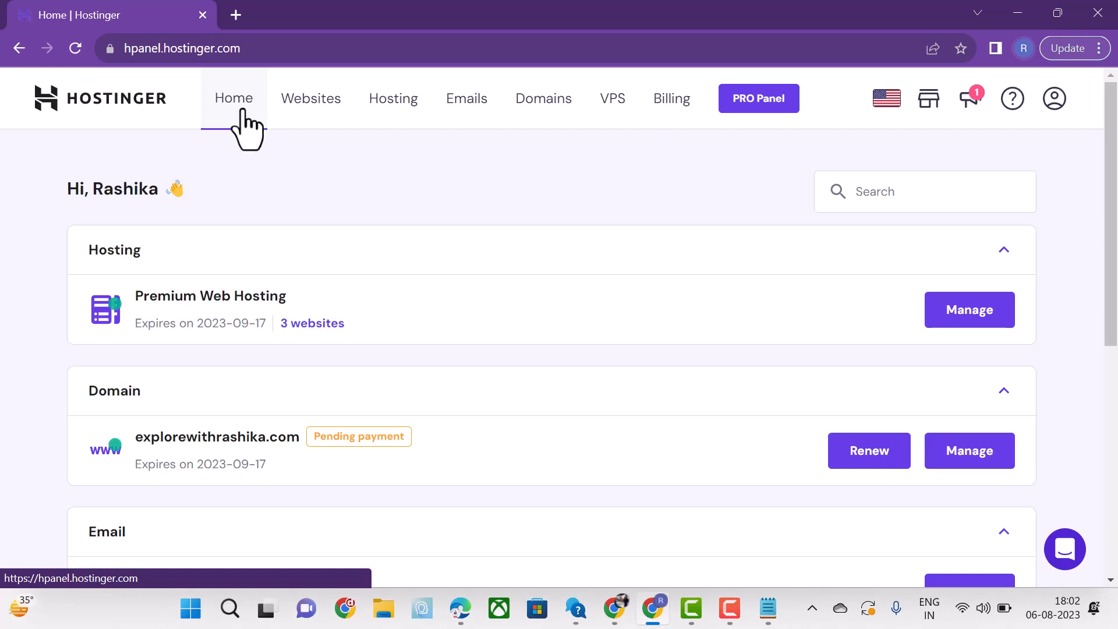
left_click(1003, 323)
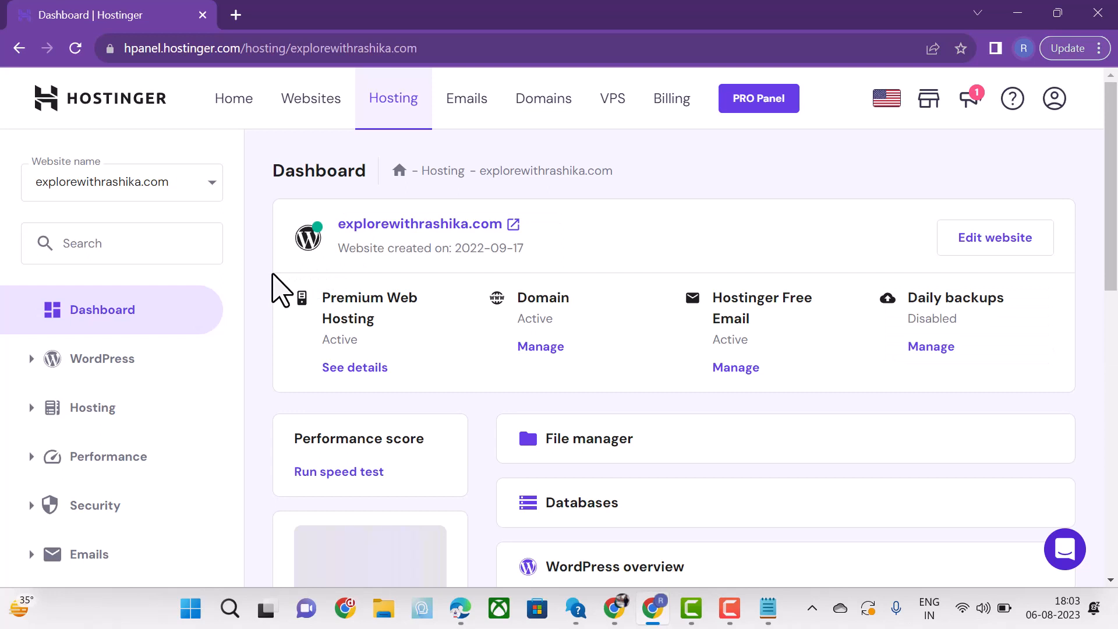
scroll(281, 291, "down", 1)
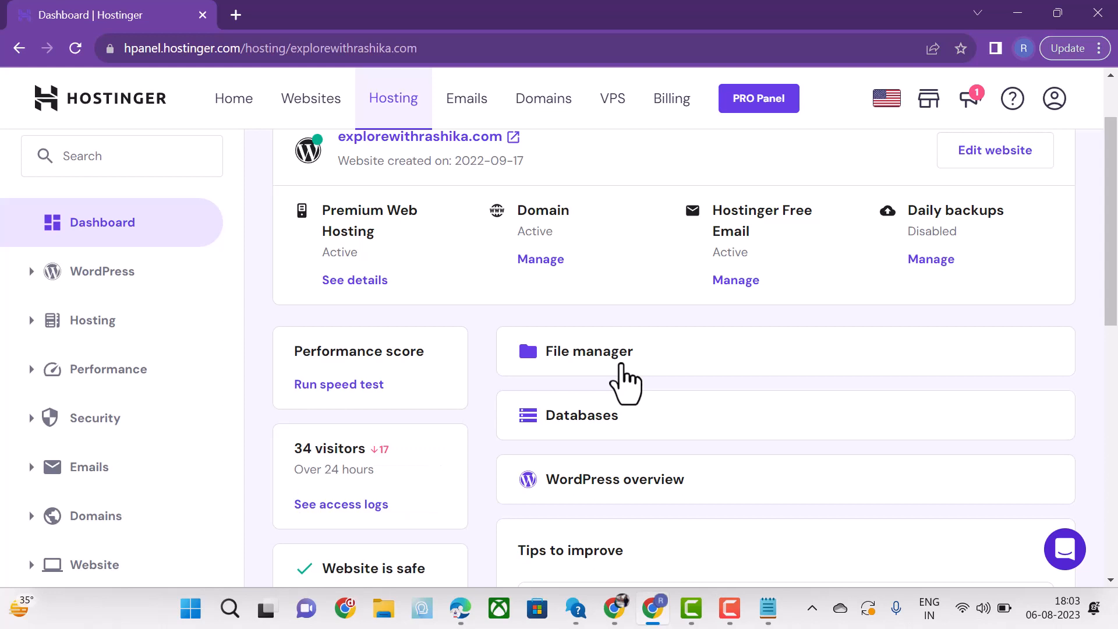
left_click(249, 112)
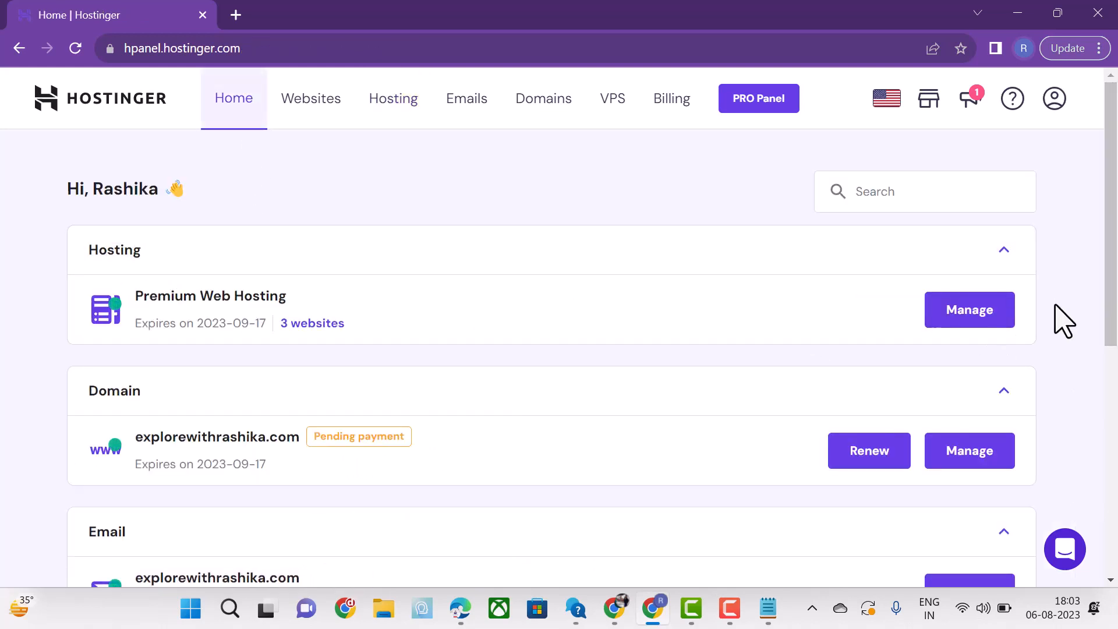
left_click(966, 317)
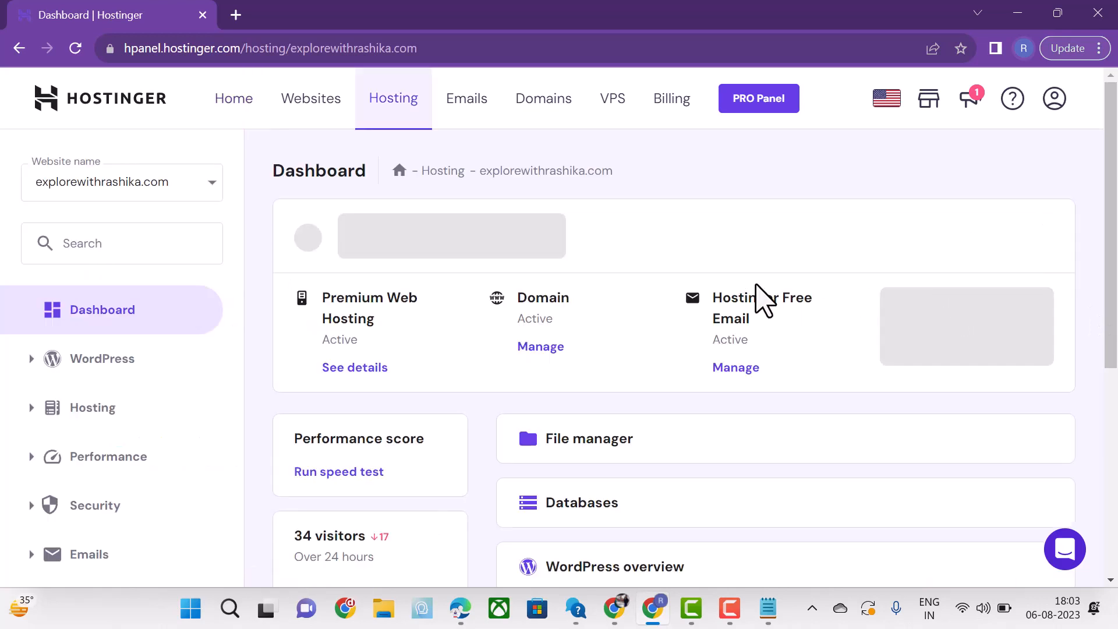
scroll(646, 355, "down", 1)
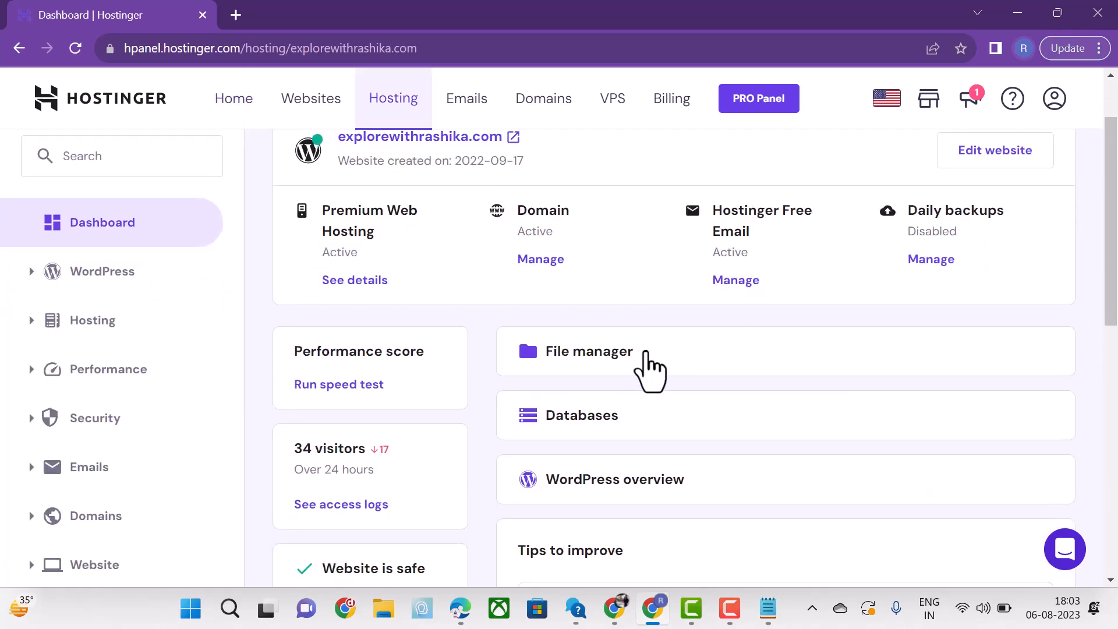
left_click(646, 353)
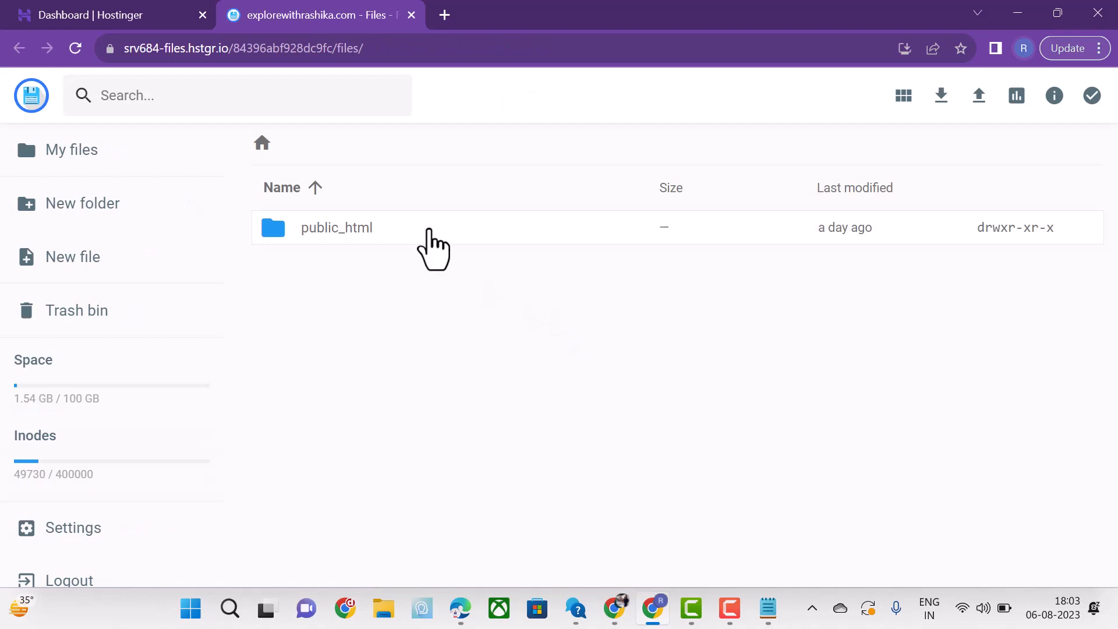
Inspect the Connect folder inside public_html, then go back and right-click the Connect folder.
double_click(429, 230)
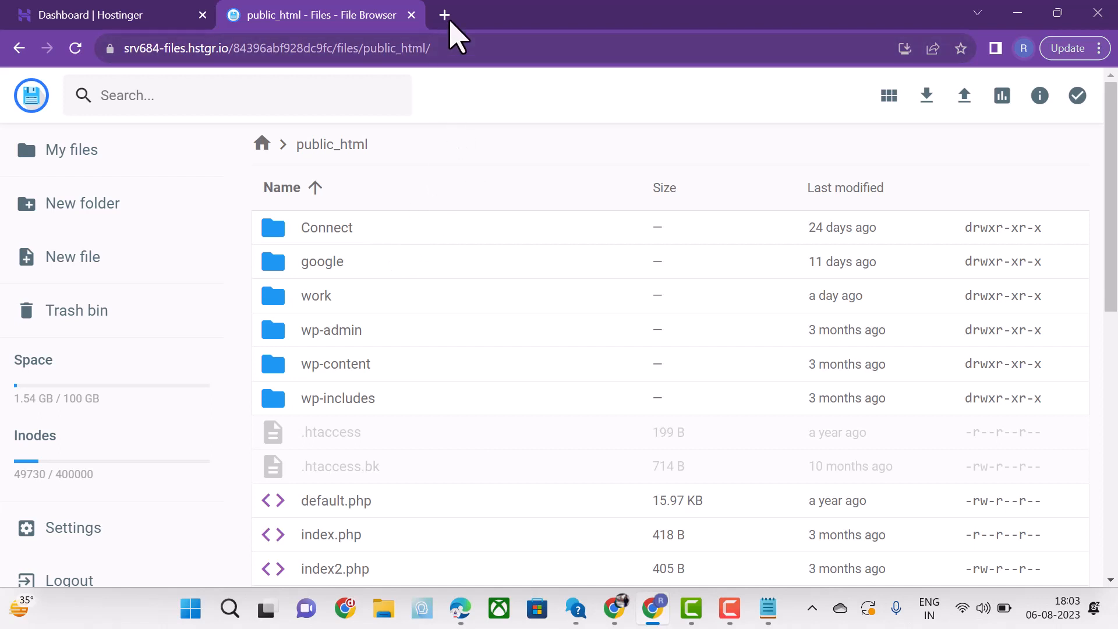
double_click(387, 227)
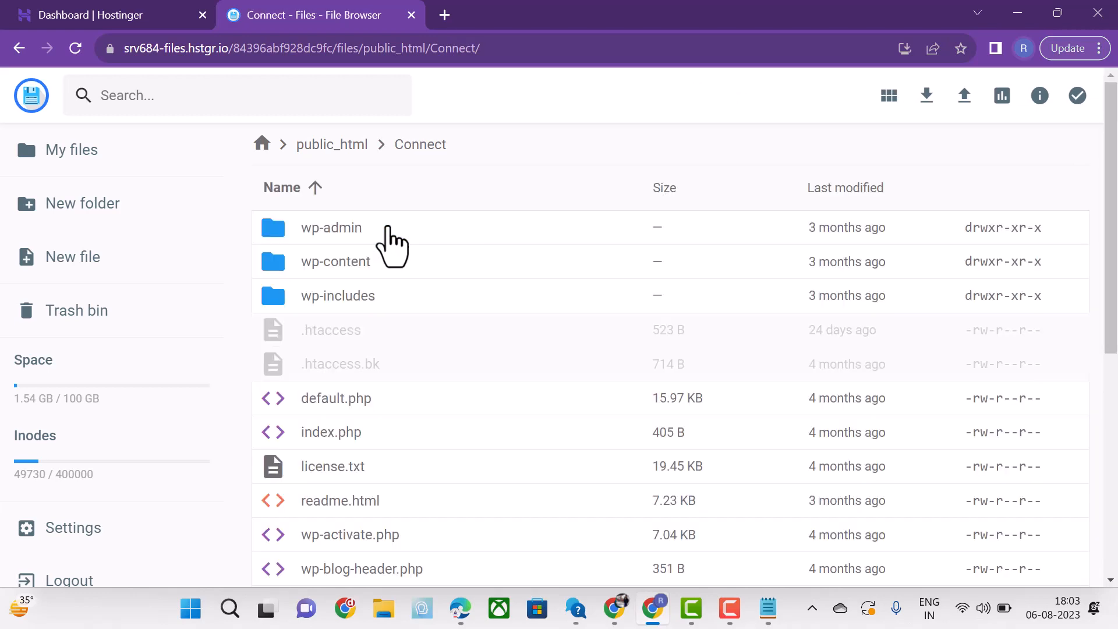
scroll(388, 245, "down", 7)
scroll(387, 244, "up", 7)
left_click(27, 49)
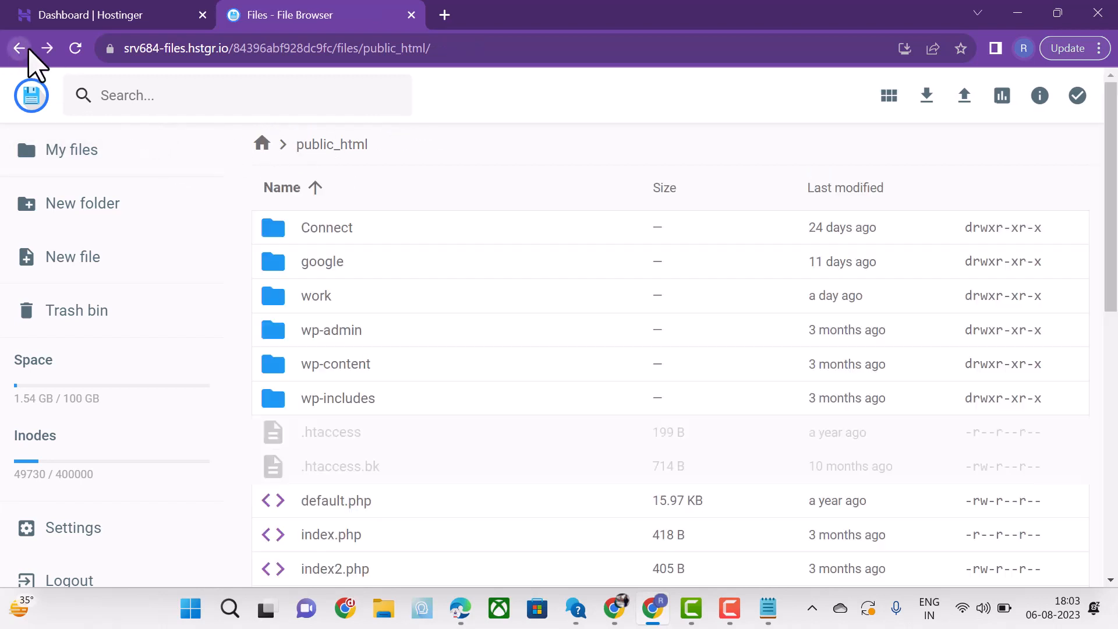
left_click(373, 239)
right_click(373, 239)
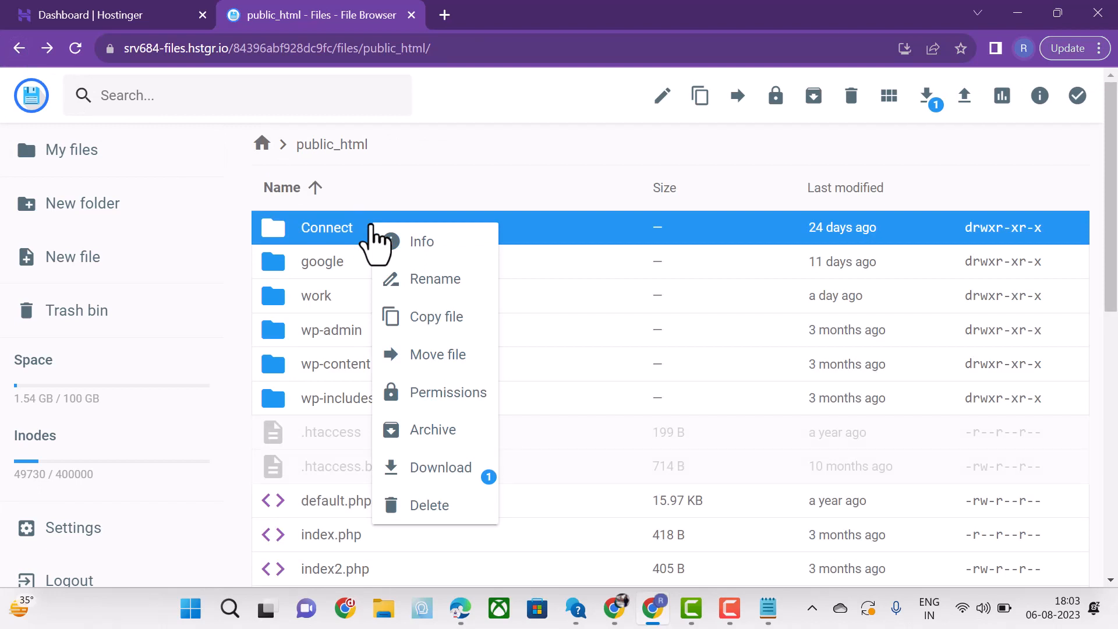
Compress the Connect folder into a Connect.zip archive.
left_click(429, 434)
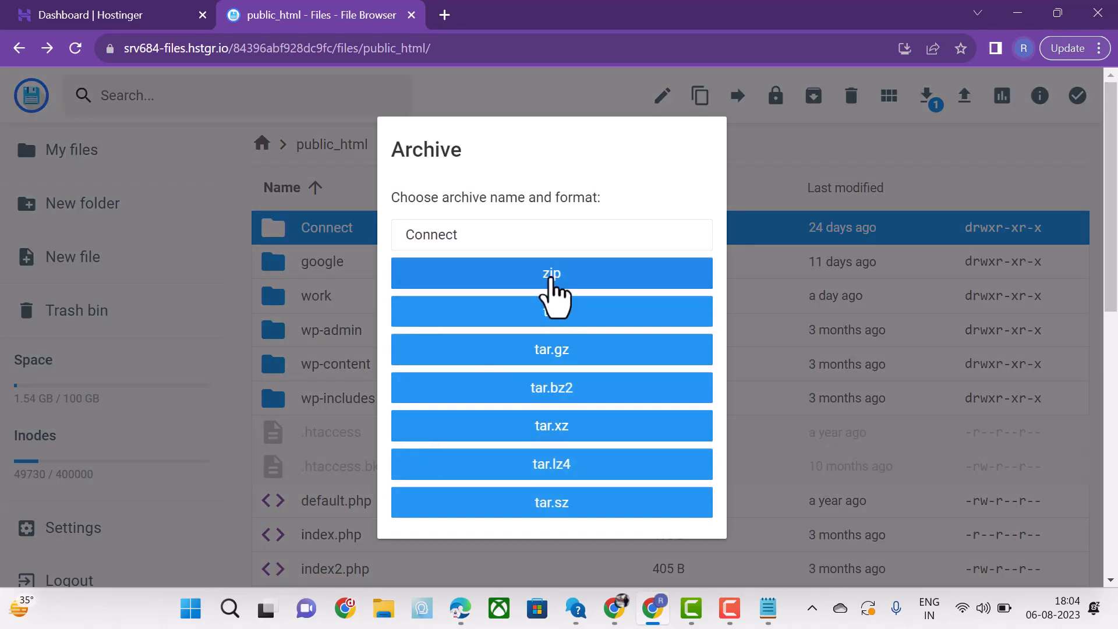
left_click(552, 274)
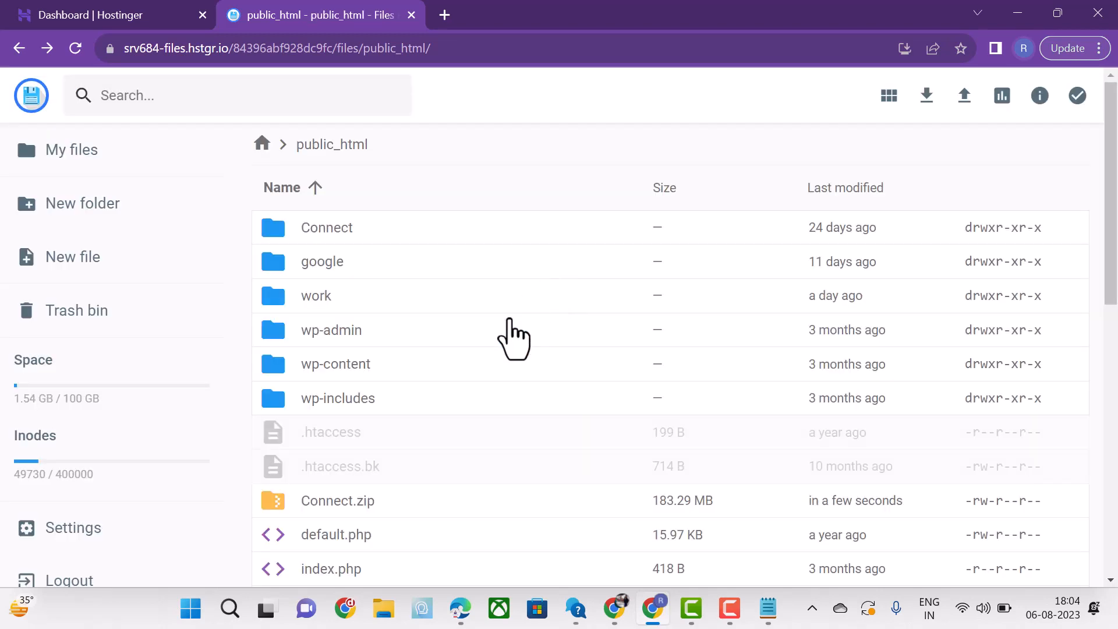
scroll(460, 509, "down", 3)
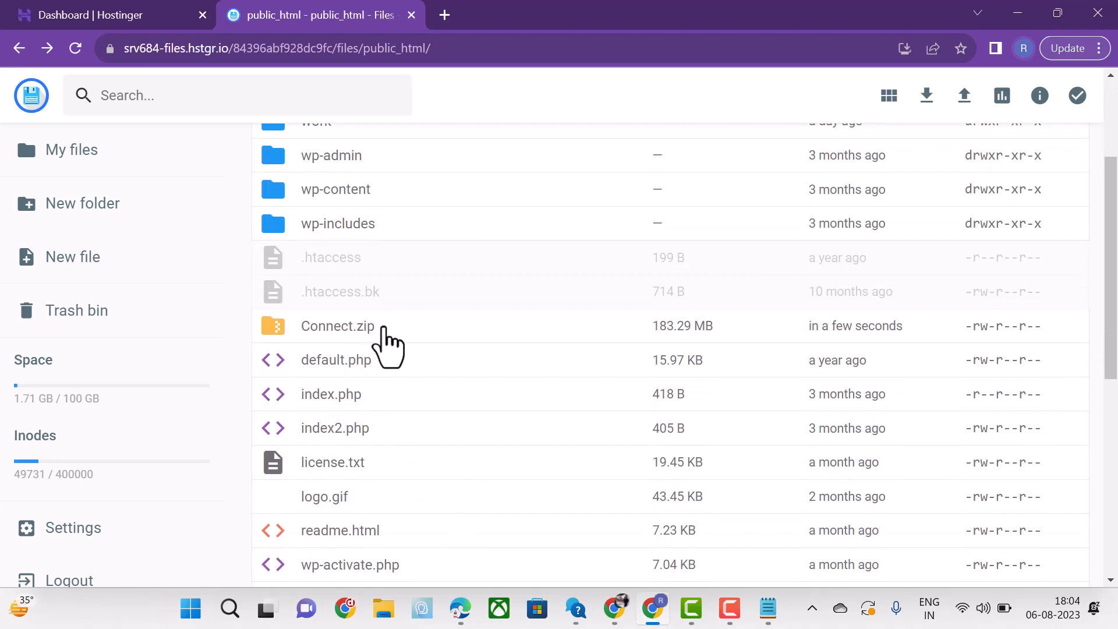
scroll(384, 344, "up", 2)
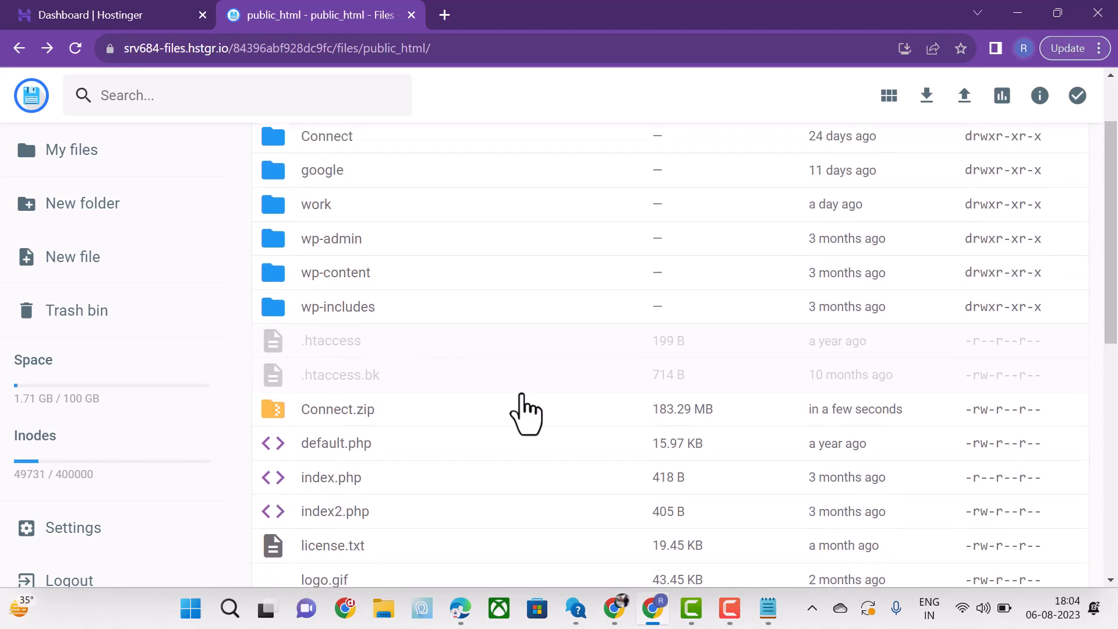
Mark 'File' in the Notepad notes, minimize Notepad, and right-click Connect.zip.
left_click(769, 609)
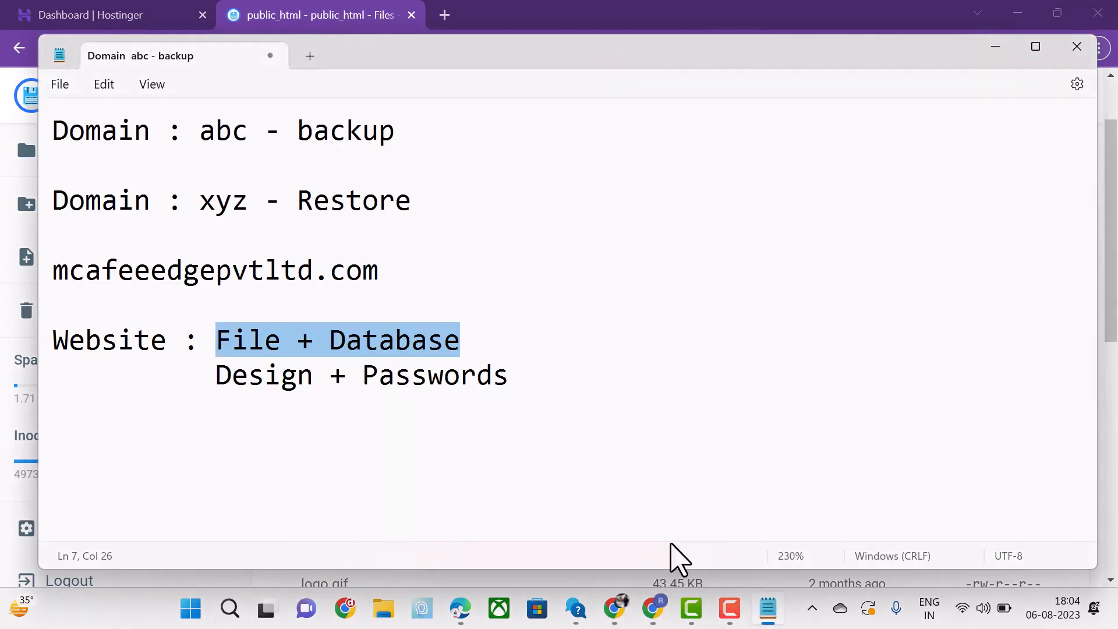
left_click(198, 335)
left_click_drag(217, 337, 280, 339)
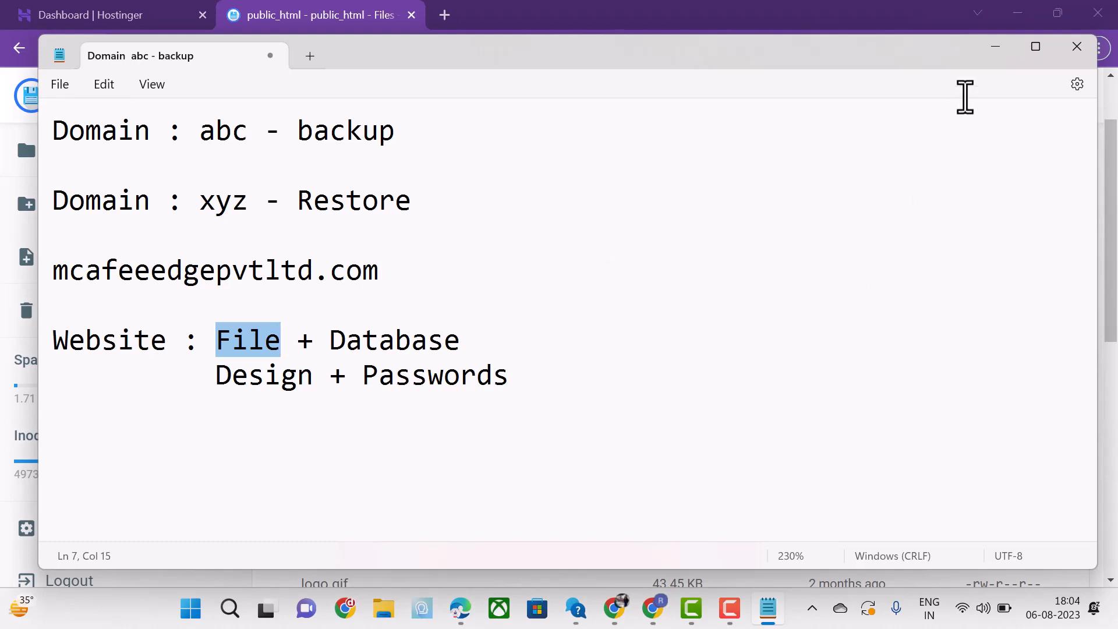
left_click(995, 47)
right_click(438, 414)
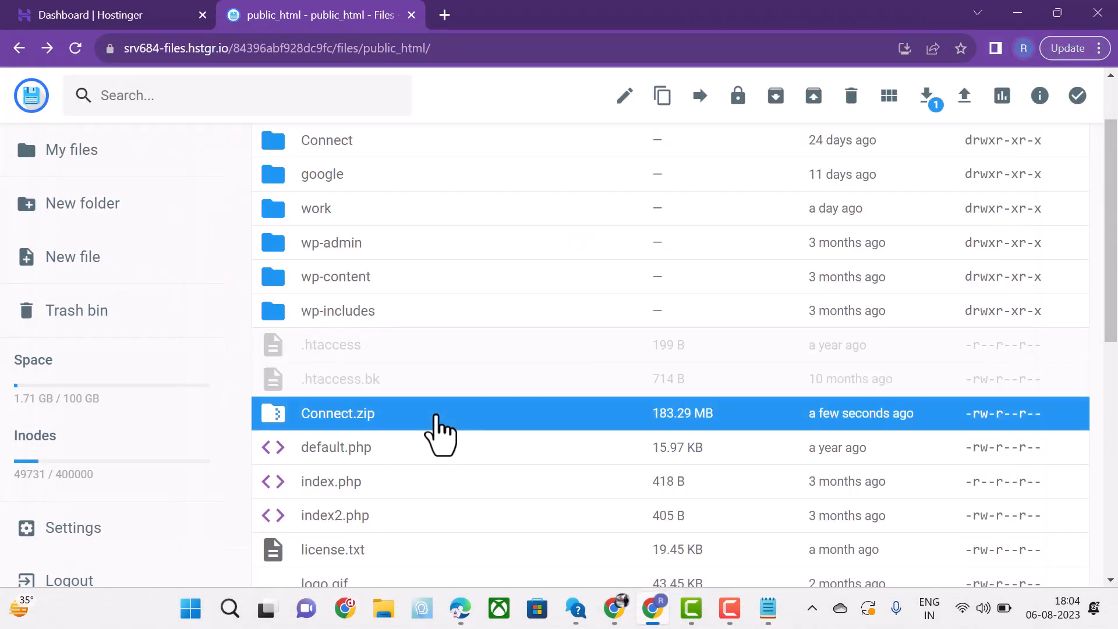
Download Connect.zip (183 MB), then mark 'Database' as next in the Notepad notes.
scroll(483, 471, "down", 5)
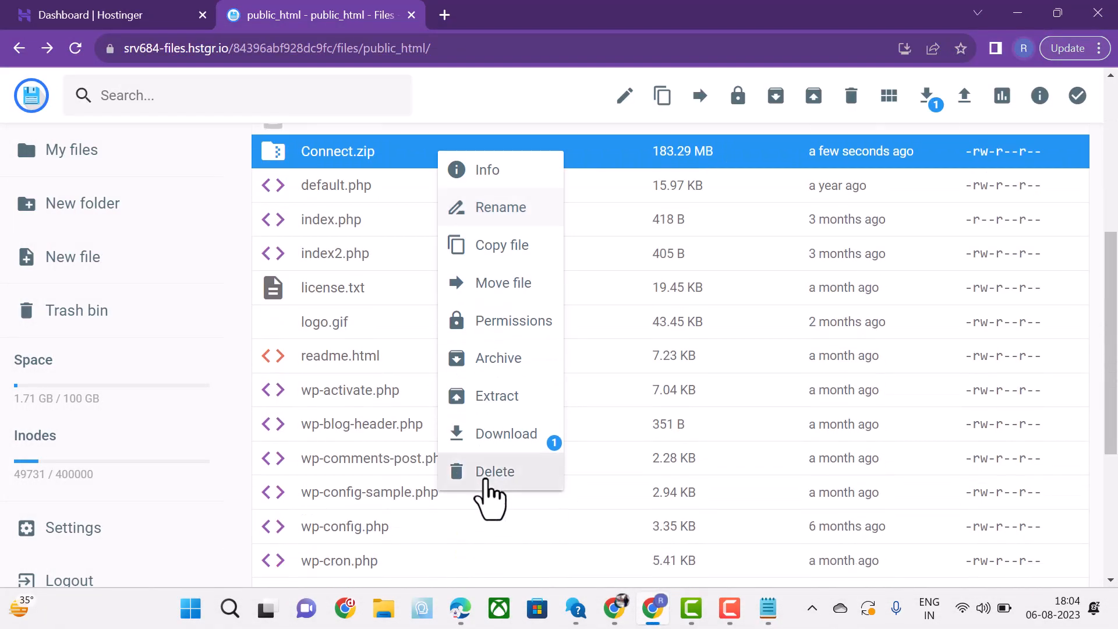
left_click(490, 431)
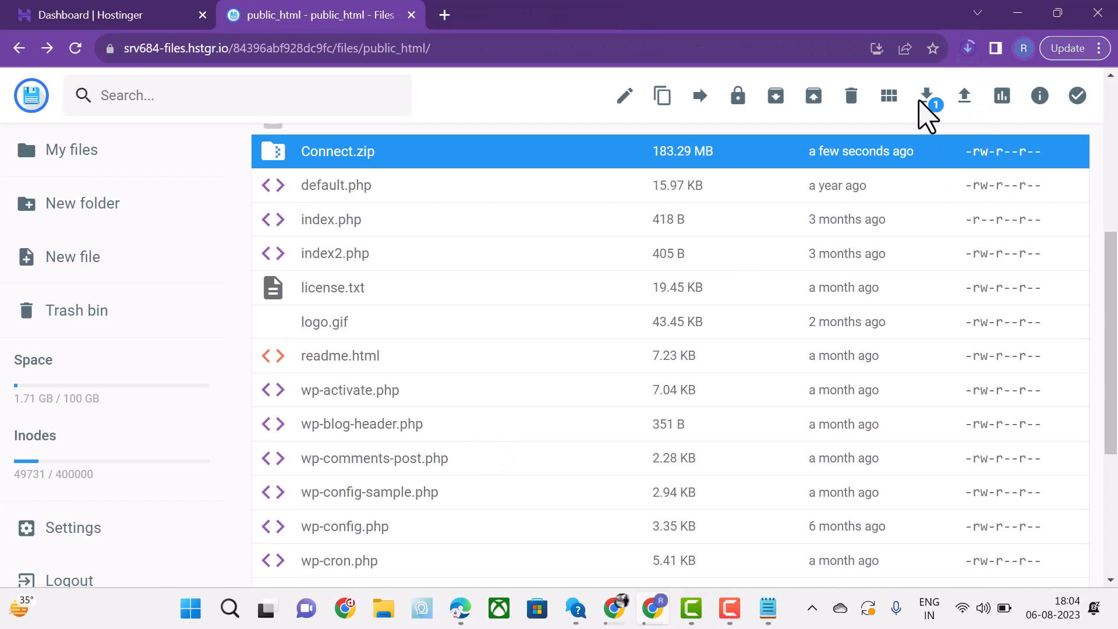
left_click(968, 48)
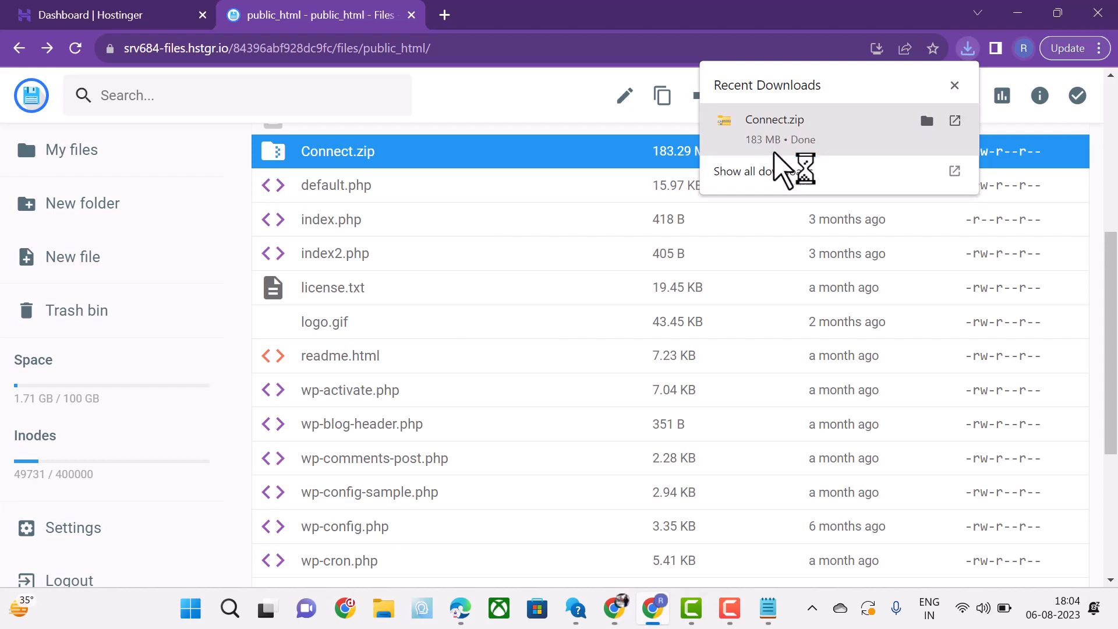
left_click(954, 86)
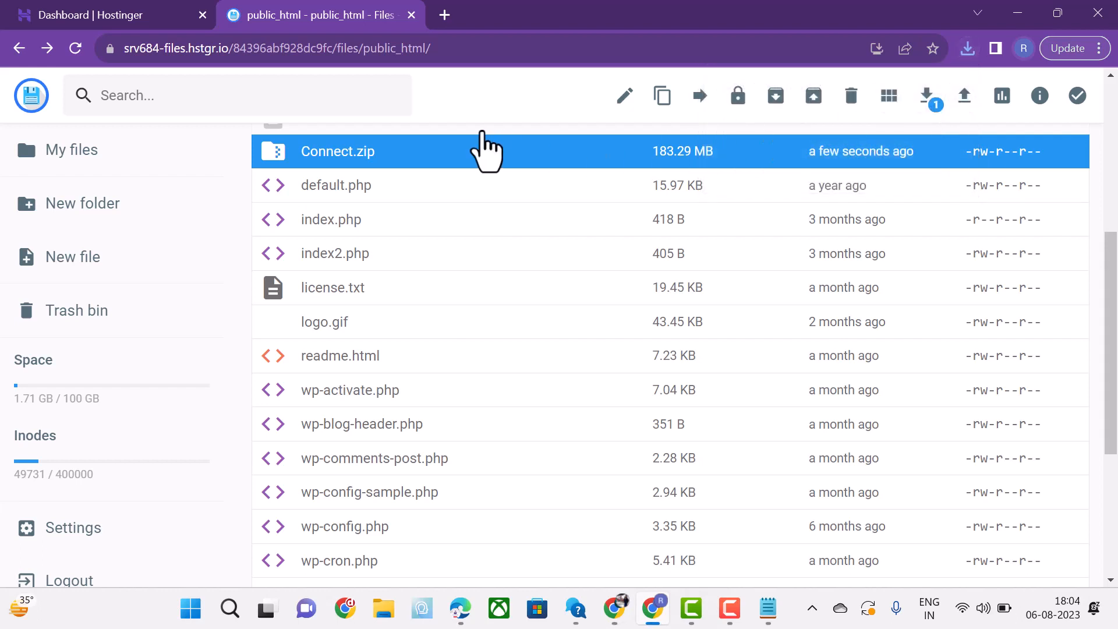
left_click(769, 609)
left_click_drag(331, 341, 472, 335)
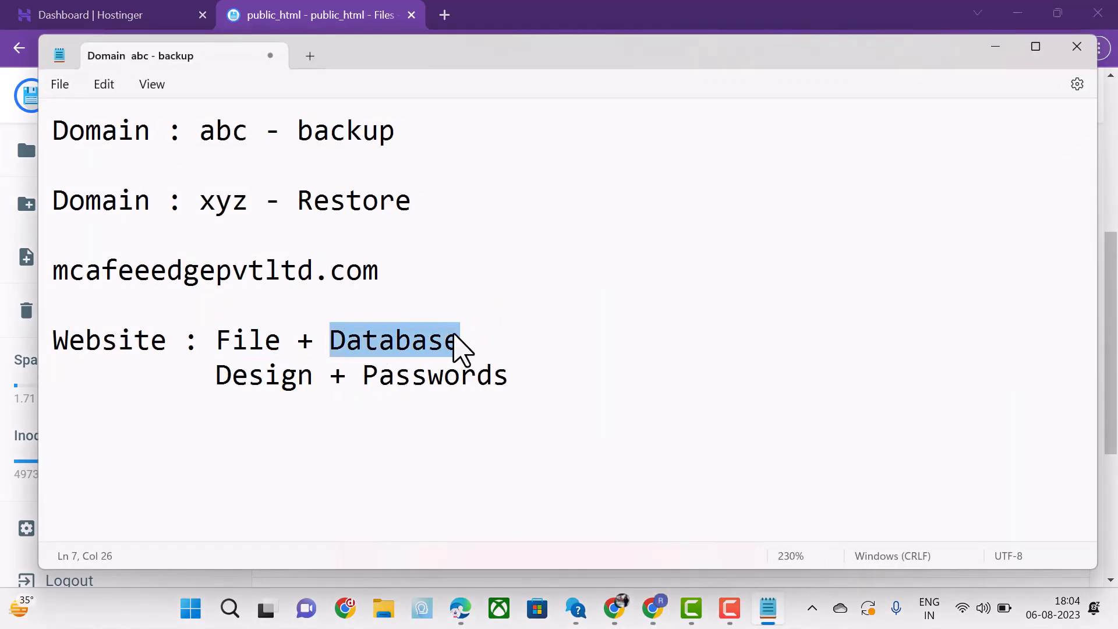
Reopen the file manager in a new tab from the Hostinger dashboard and close the old one.
left_click(332, 26)
left_click(143, 18)
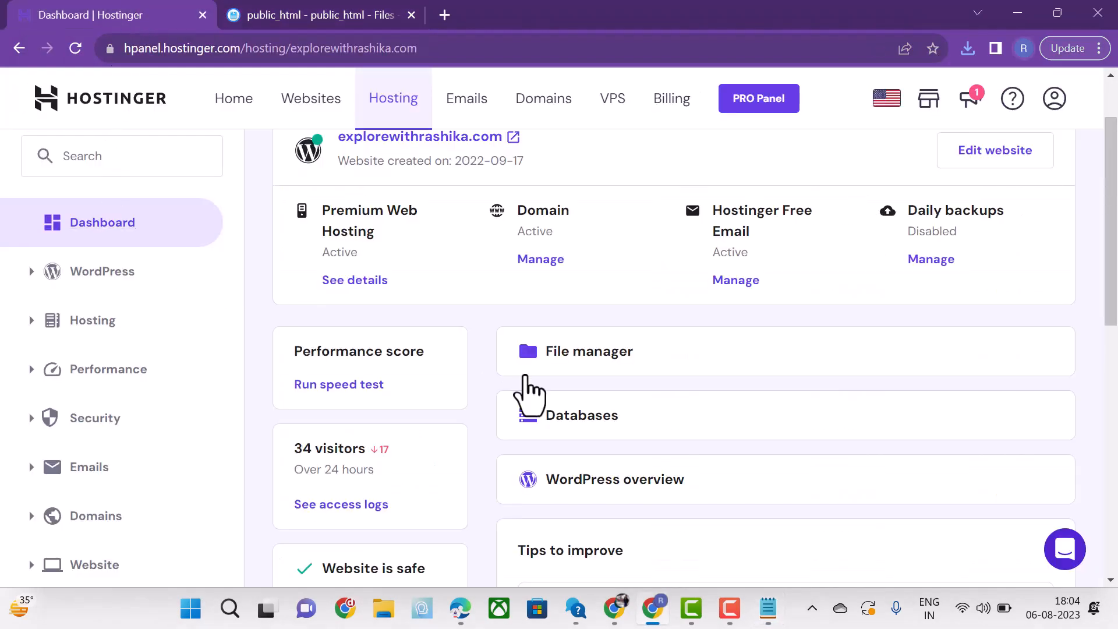
scroll(530, 387, "down", 2)
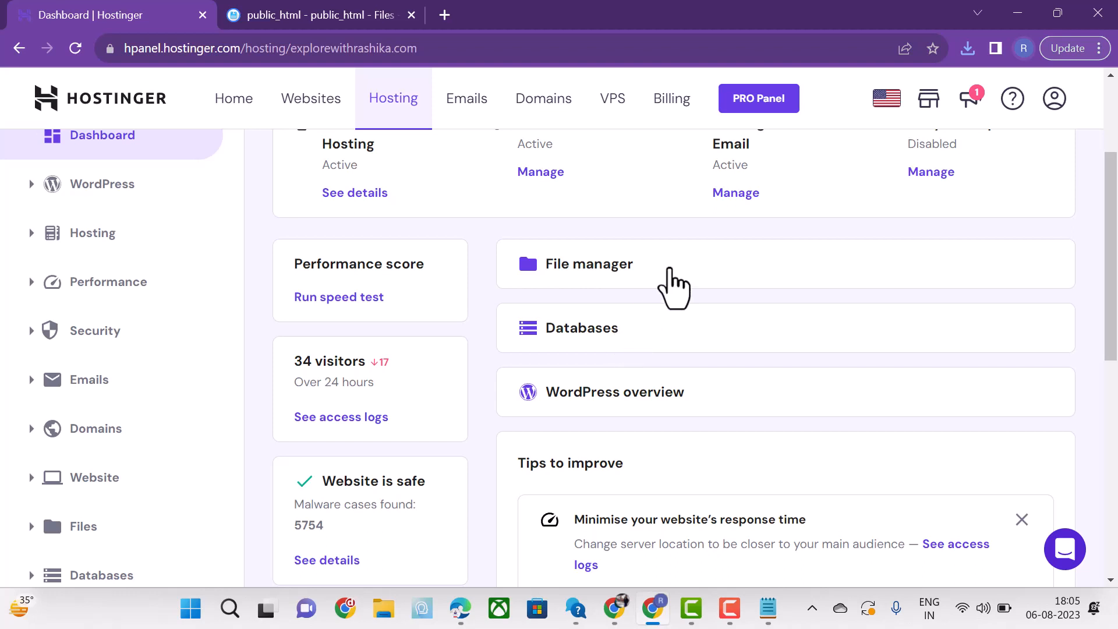
left_click(673, 288)
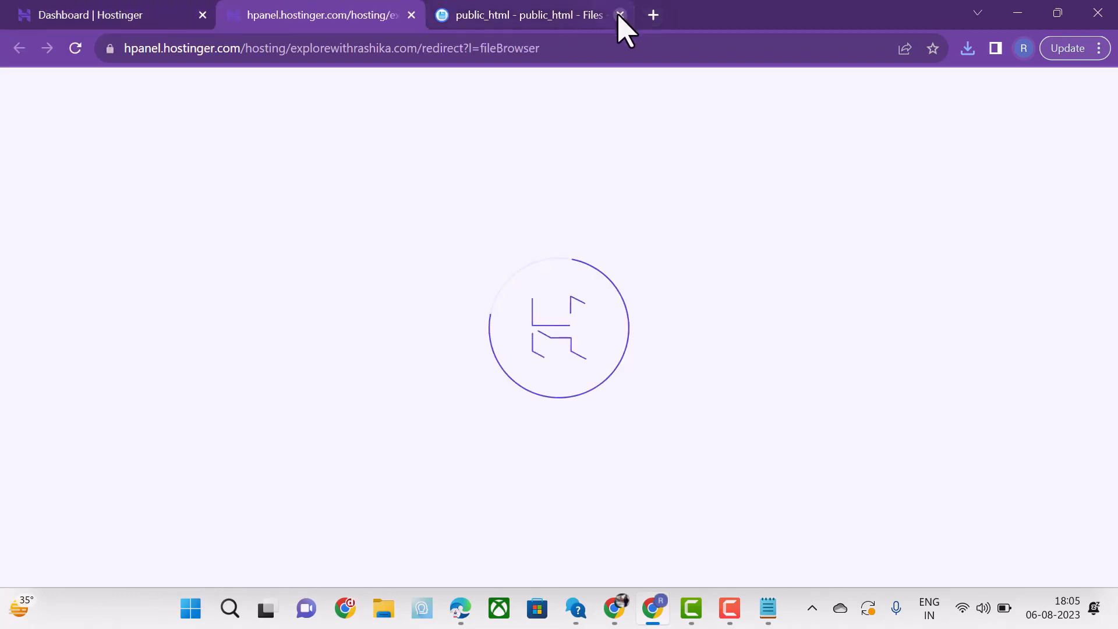
left_click(621, 14)
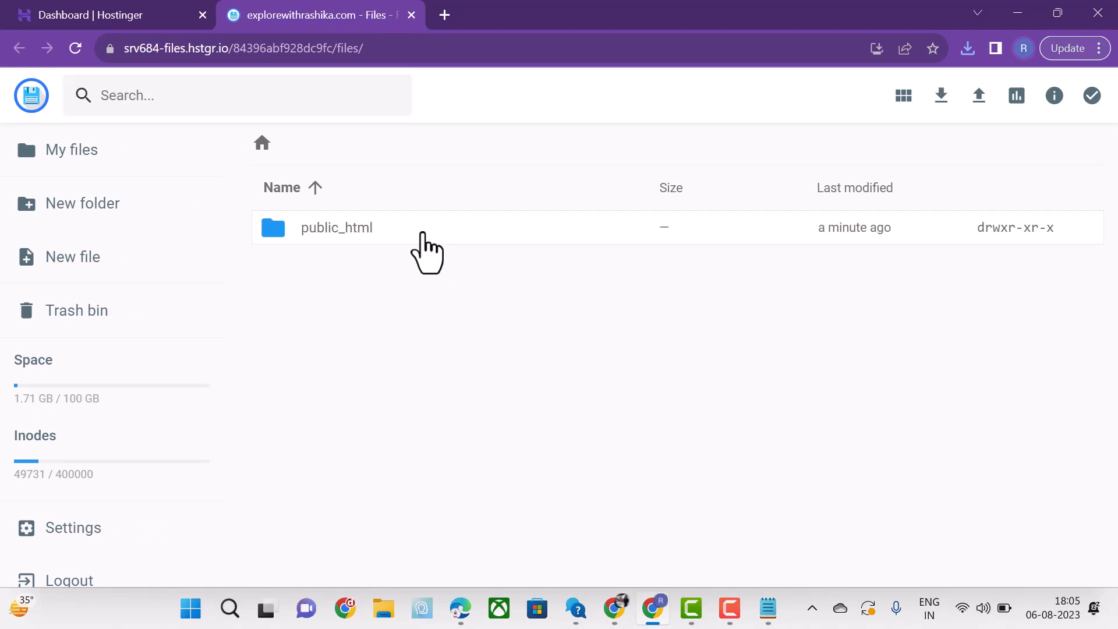
Open public_html/Connect and open its wp-config.php in the editor.
double_click(420, 234)
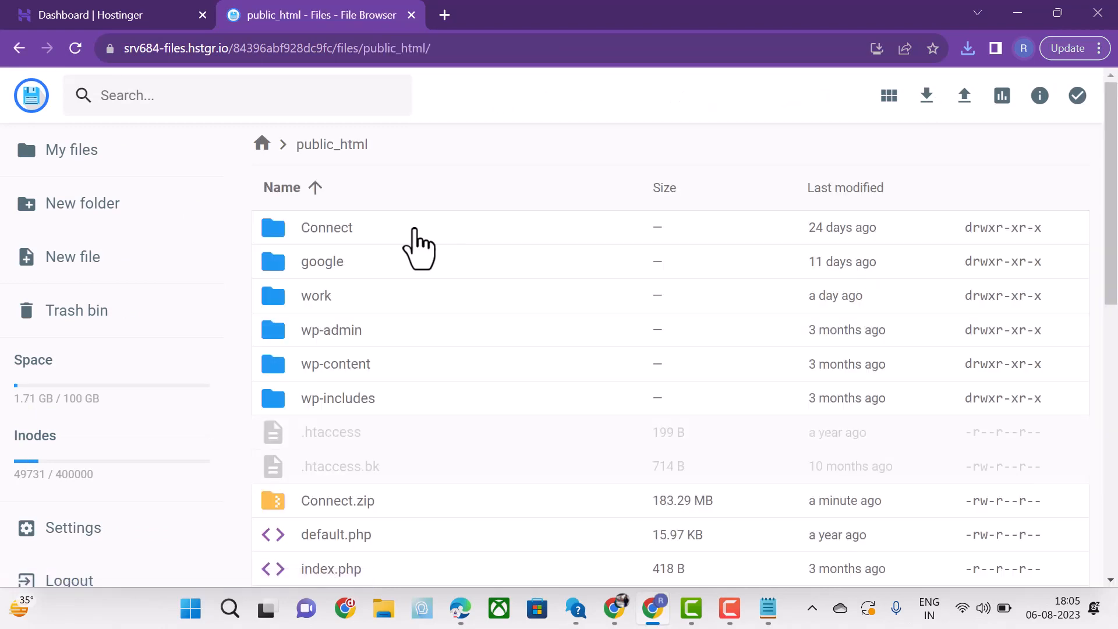
double_click(414, 233)
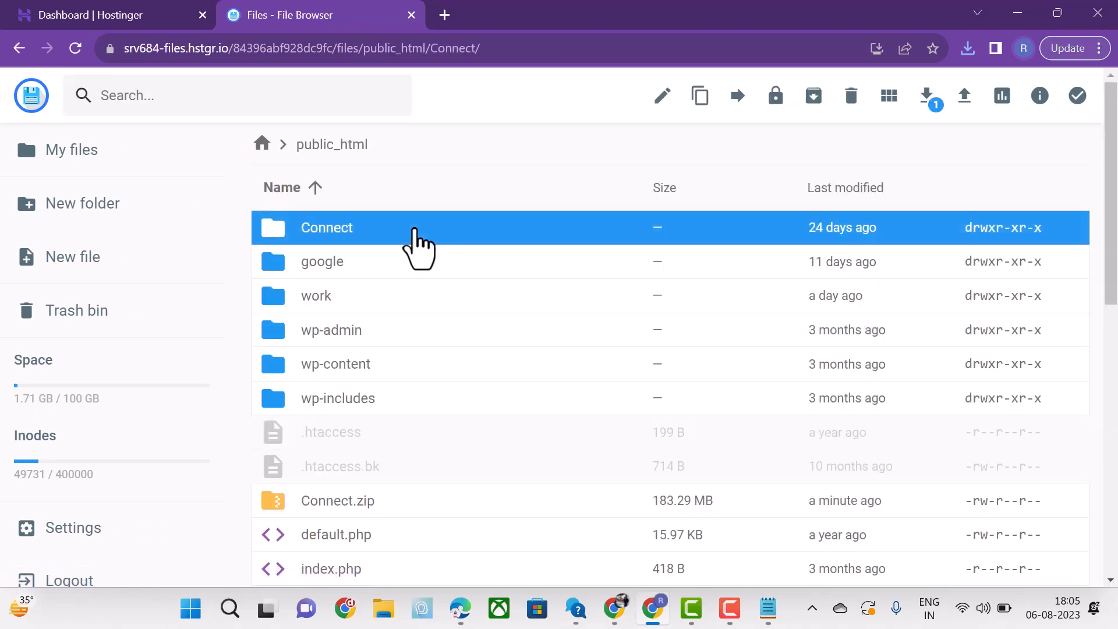
scroll(418, 248, "down", 3)
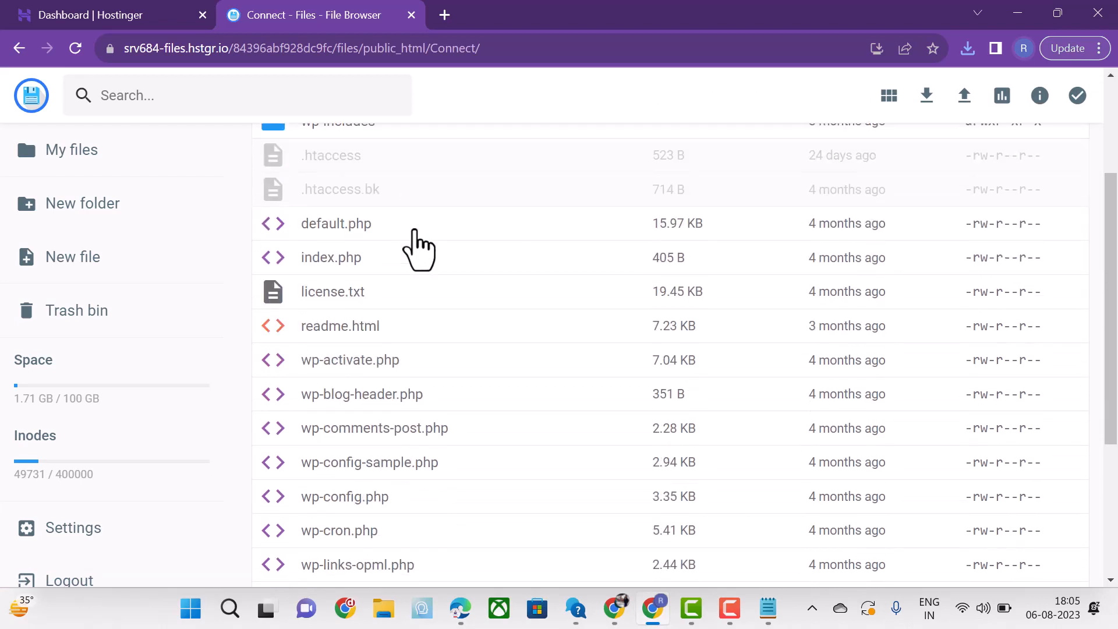
scroll(417, 239, "down", 2)
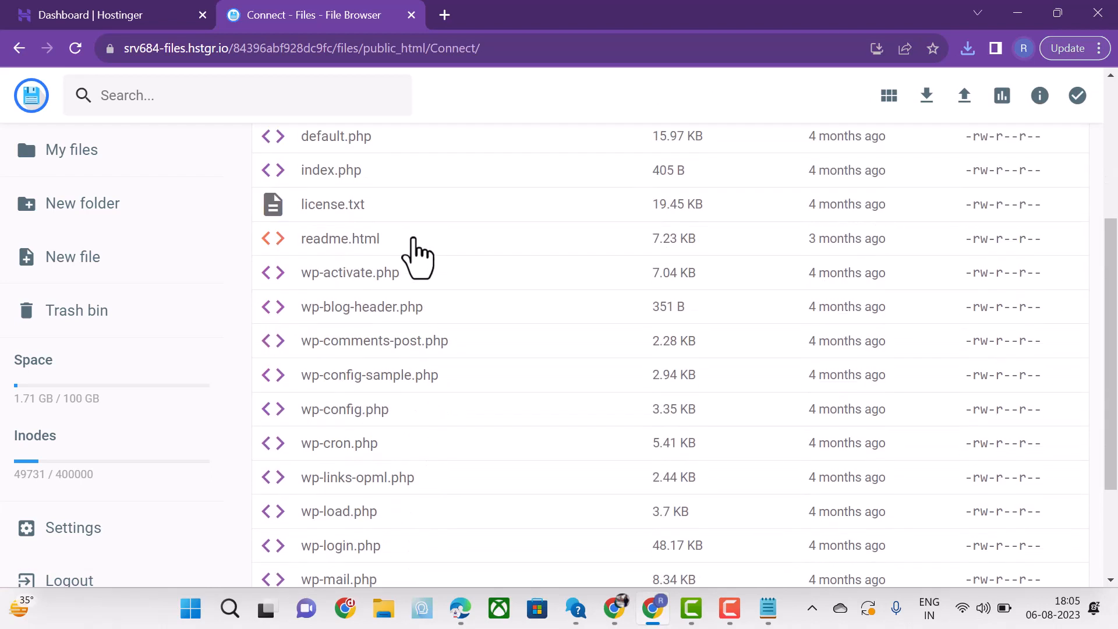
left_click(419, 414)
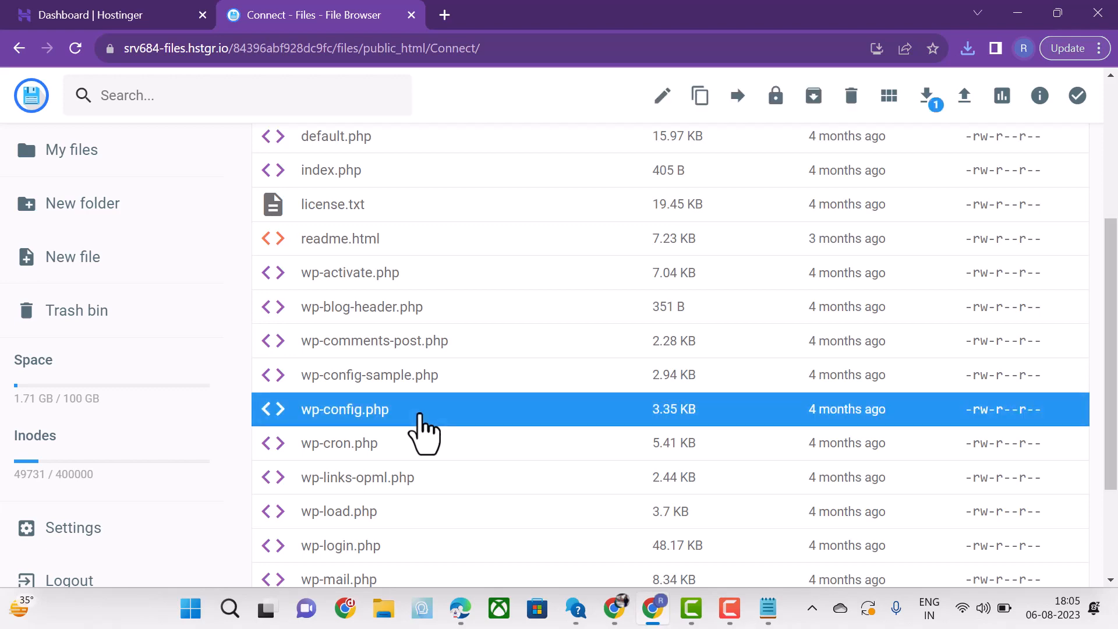
right_click(420, 415)
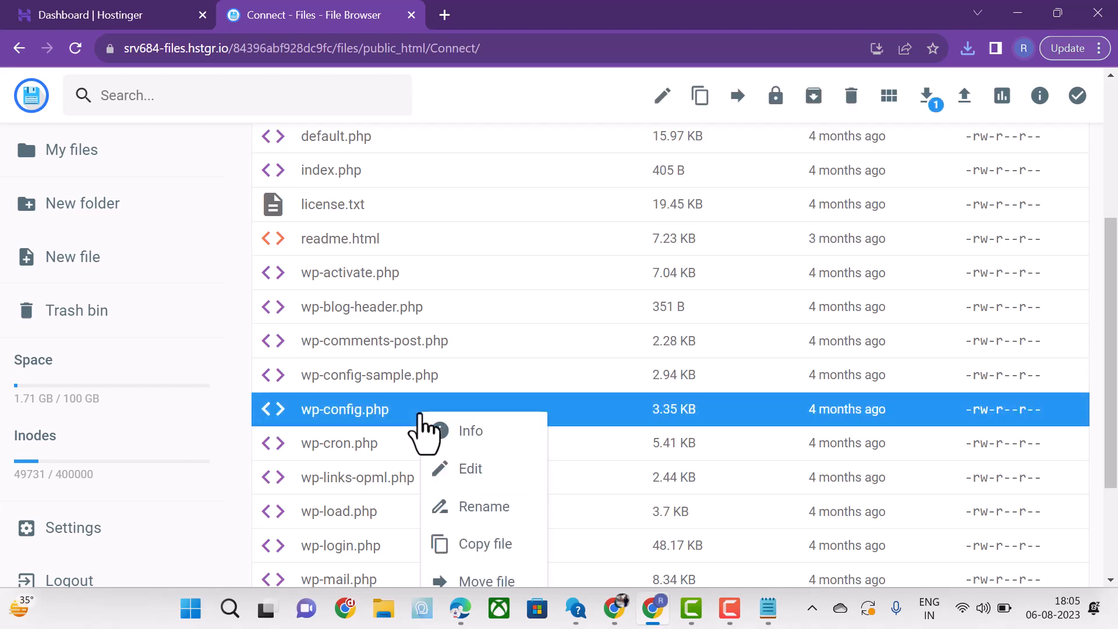
left_click(464, 471)
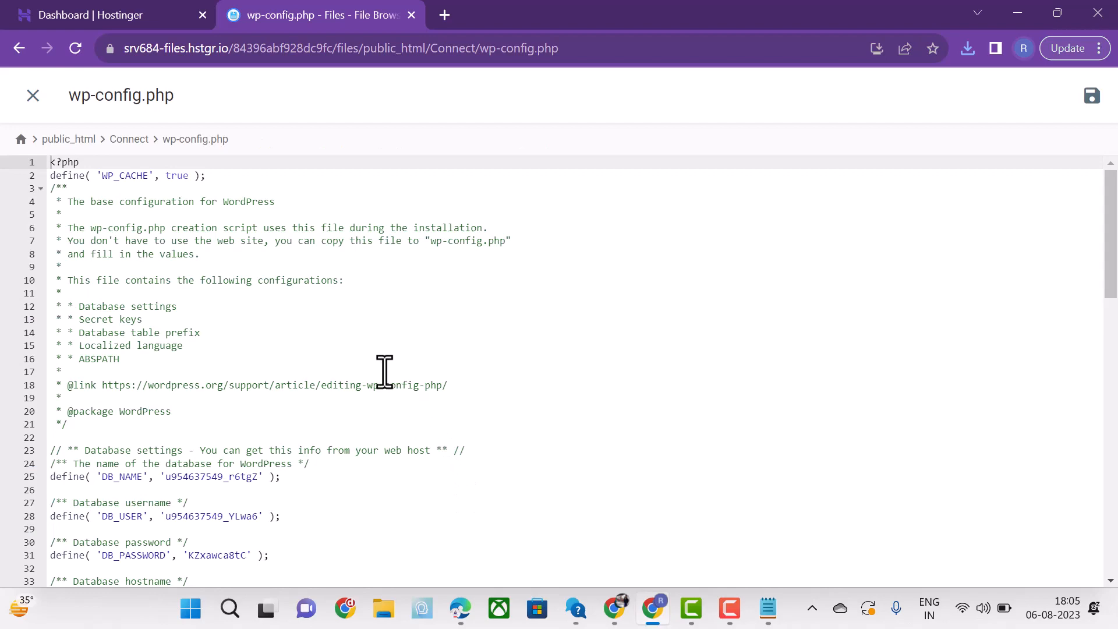
Confirm the DB_NAME on line 25 ends in r6tgZ, reset the zoom, and close the editor.
scroll(382, 369, "down", 4)
scroll(242, 268, "up", 5, "ctrl")
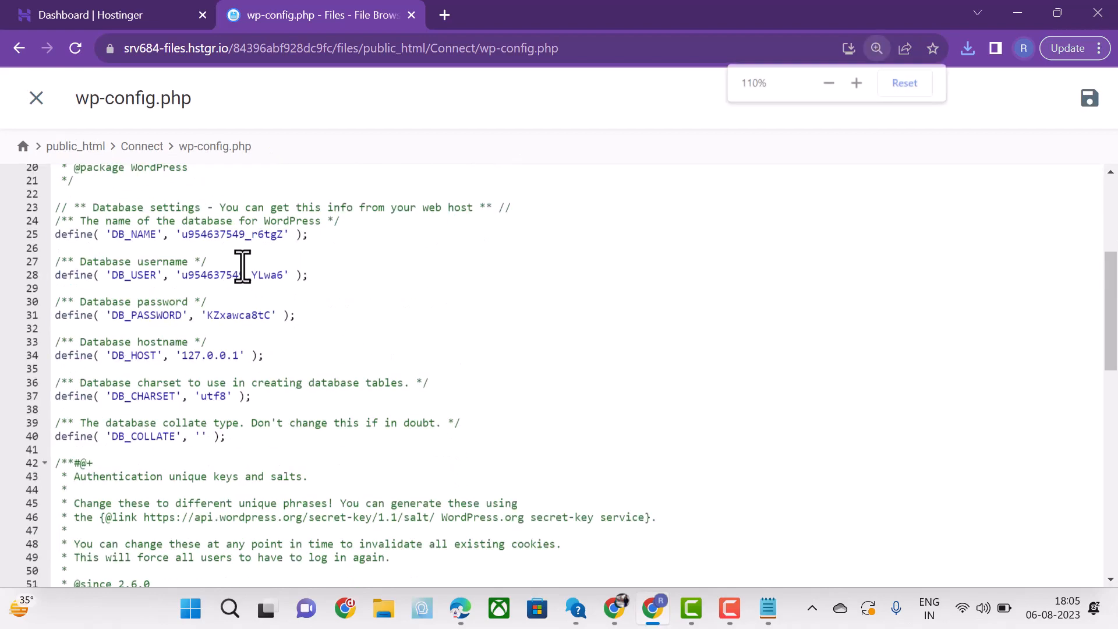
scroll(373, 349, "down", 3)
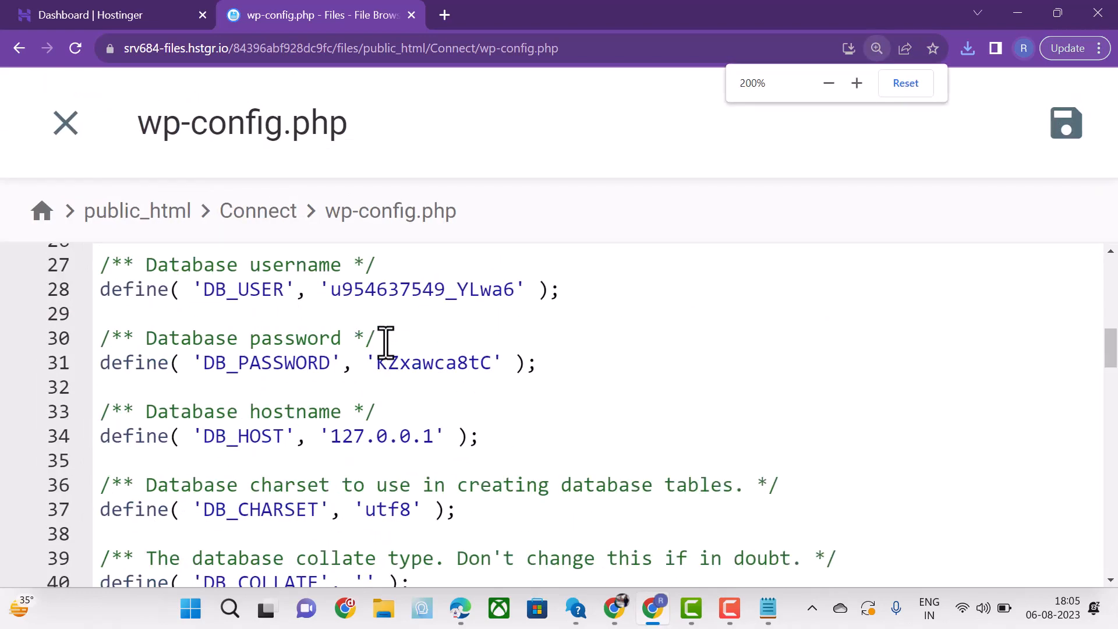
scroll(386, 337, "up", 3)
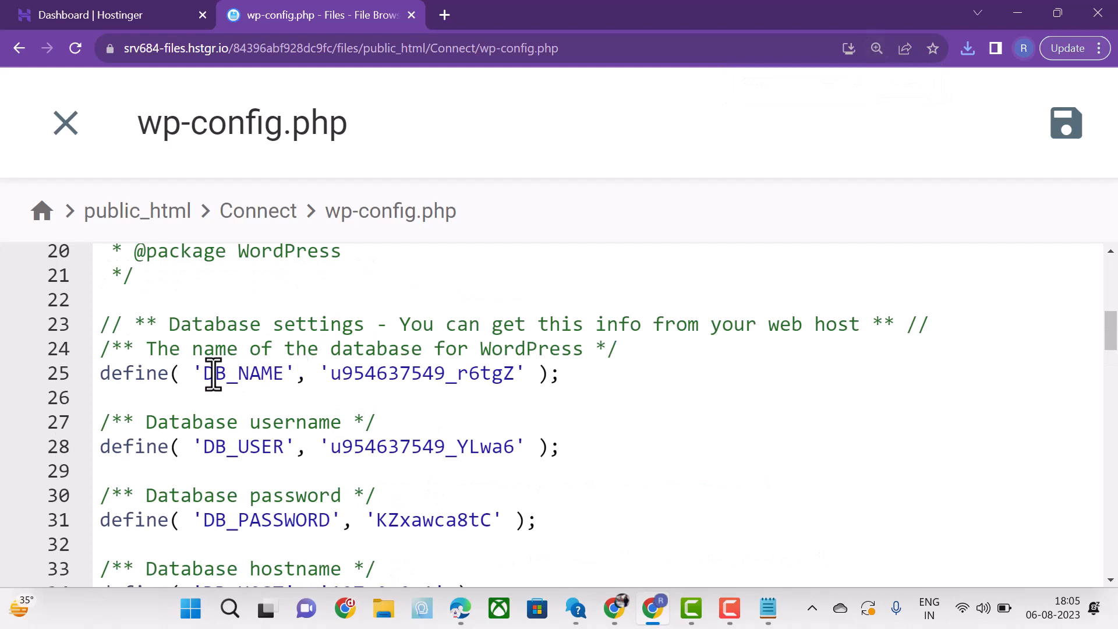
left_click_drag(204, 373, 521, 373)
left_click(475, 393)
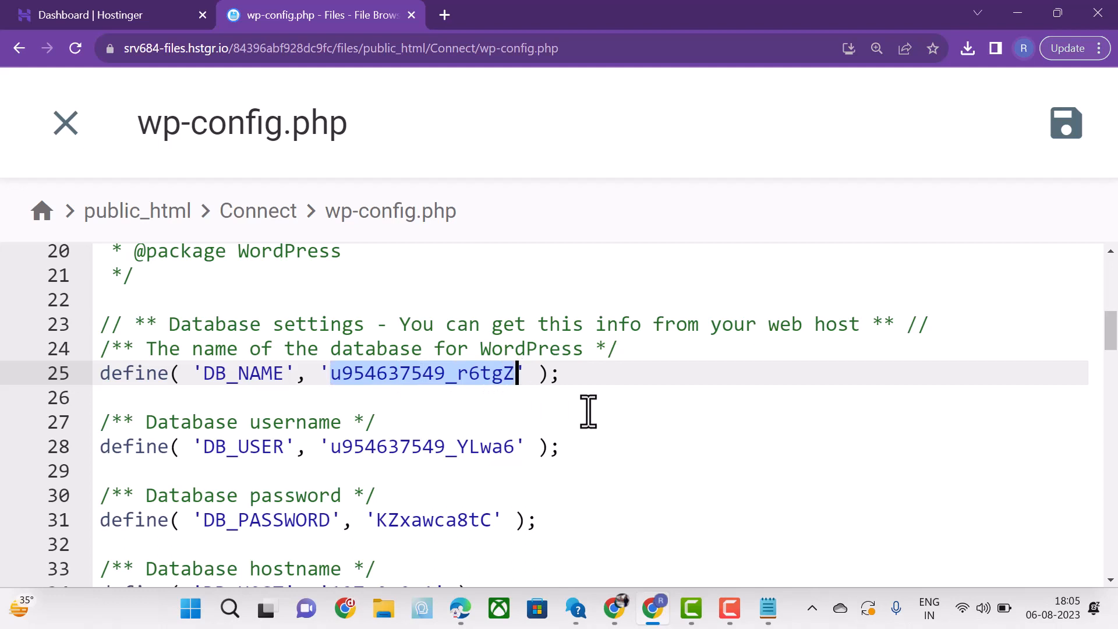
left_click(453, 393)
left_click(466, 374)
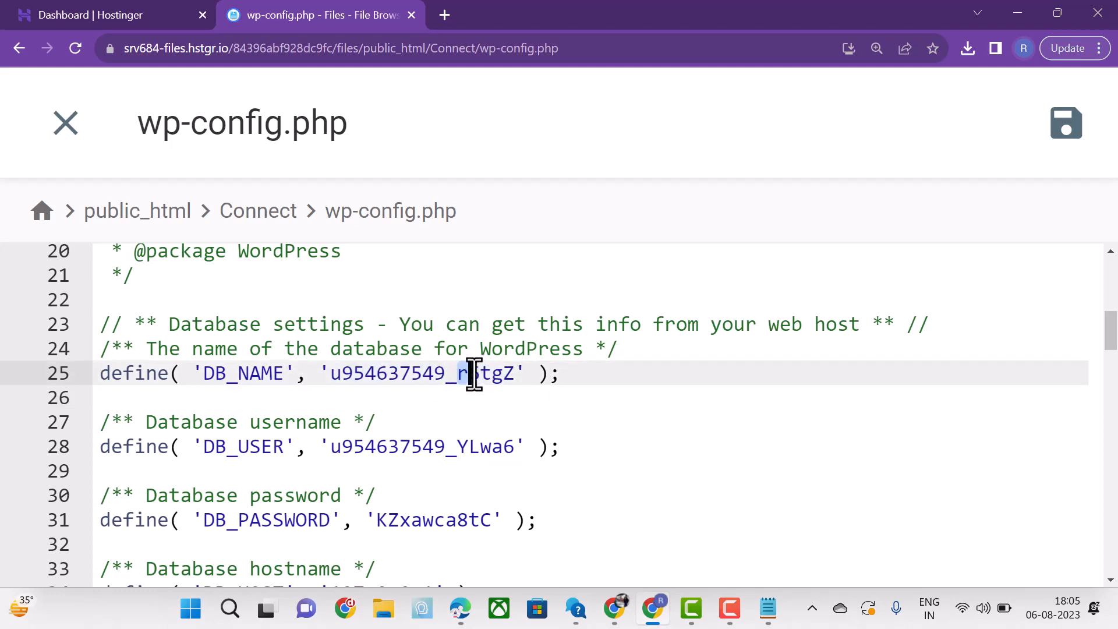
left_click_drag(474, 374, 511, 373)
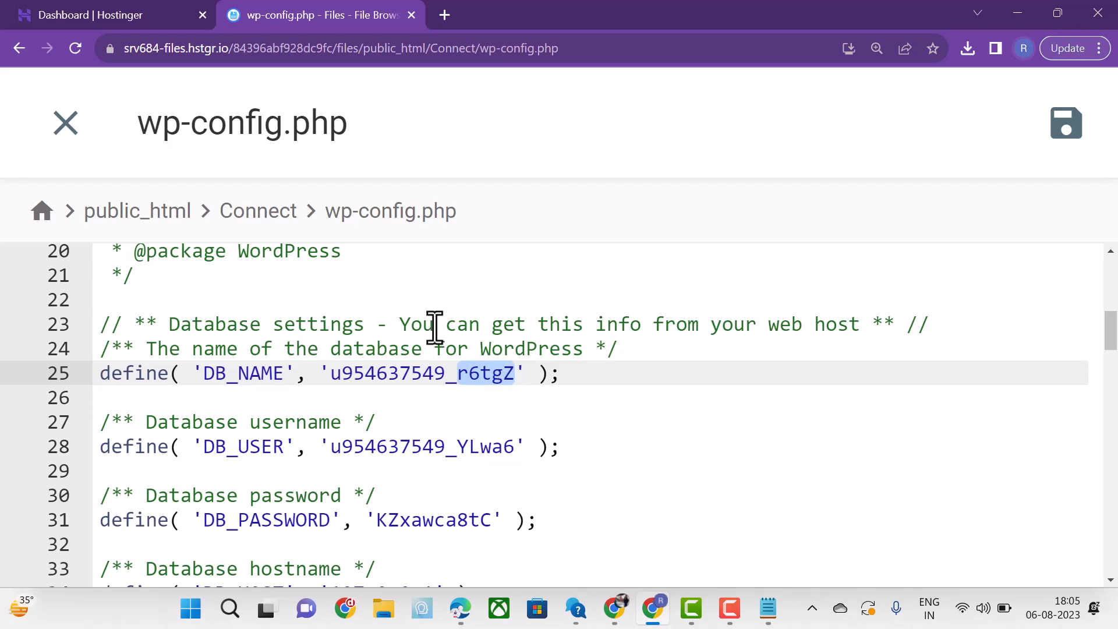
key("ctrl+minus")
key("ctrl+minus")
key("ctrl+minus")
key("ctrl+minus")
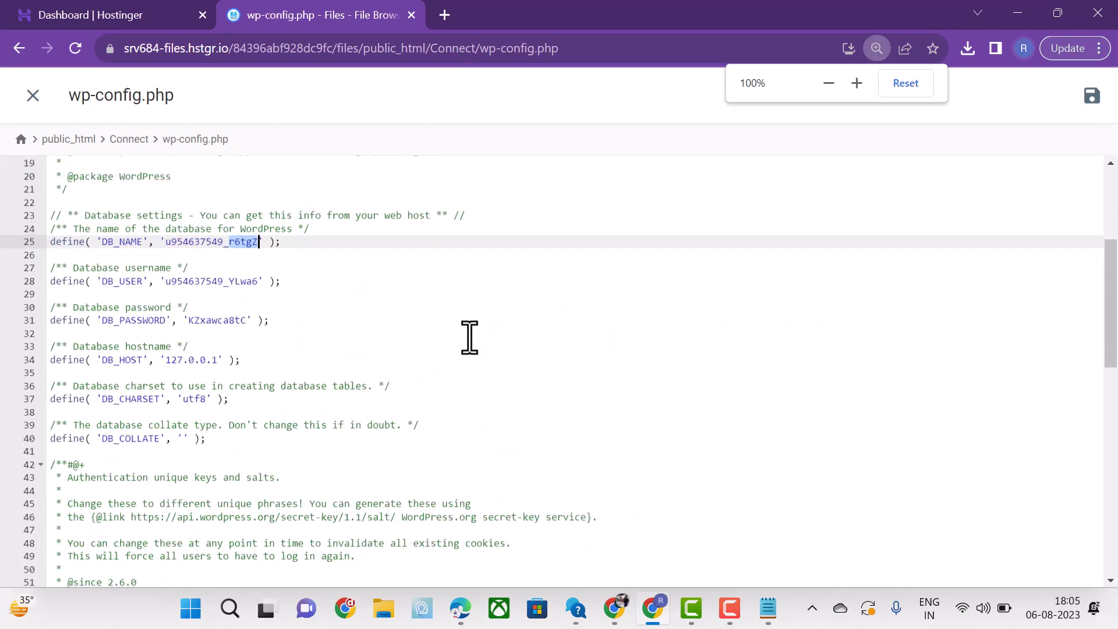
left_click(411, 15)
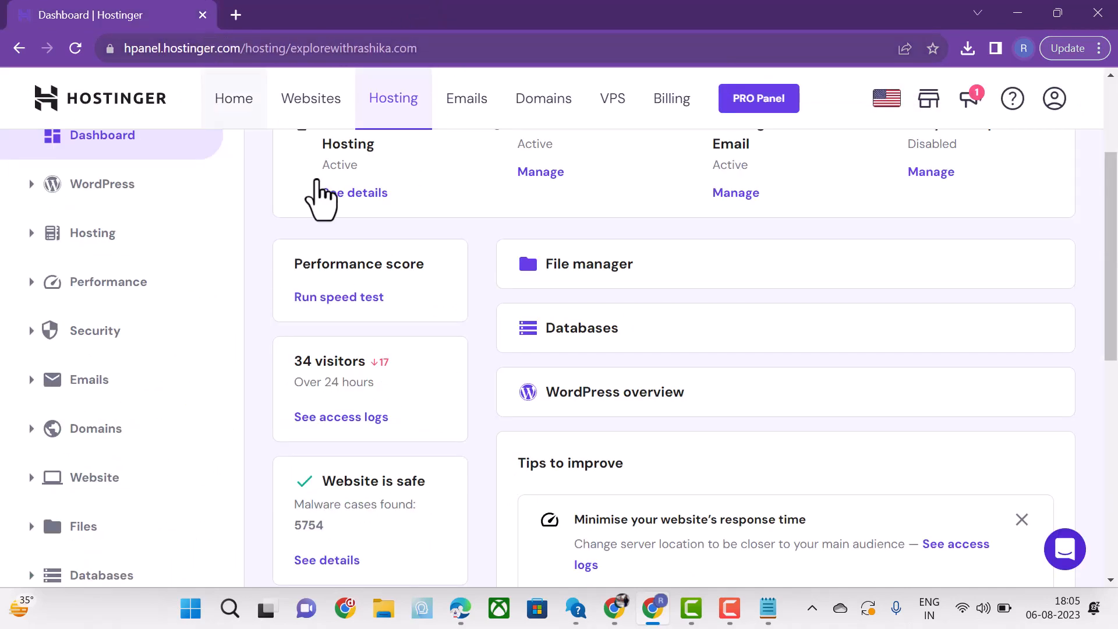
Locate the r6tgZ database in the MySQL databases list and launch phpMyAdmin for it.
left_click(604, 349)
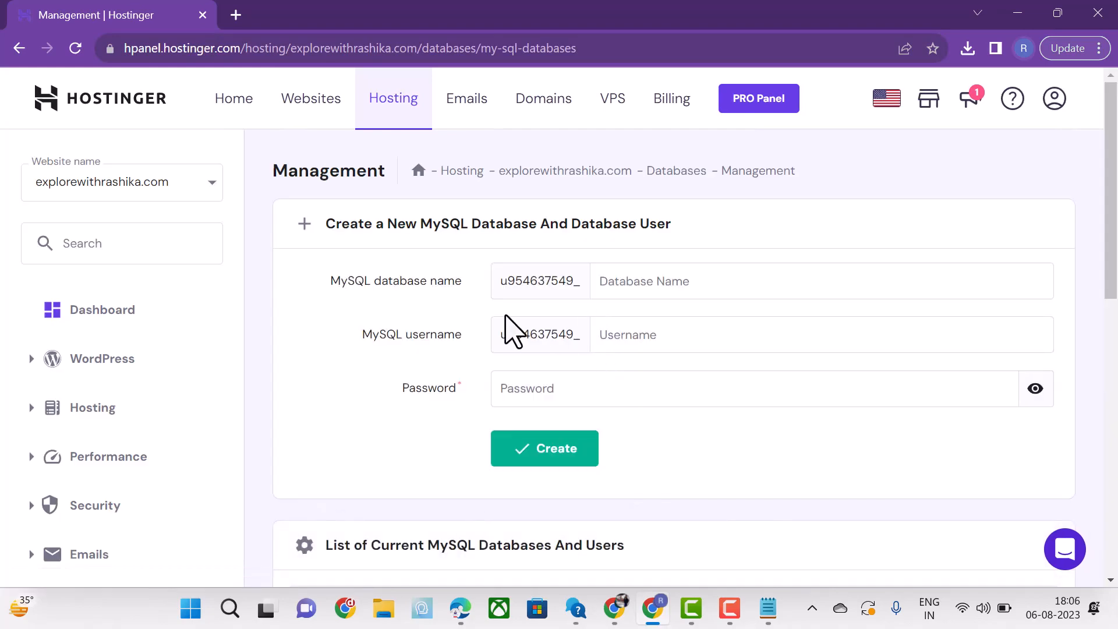
scroll(506, 332, "down", 8)
scroll(495, 408, "down", 2)
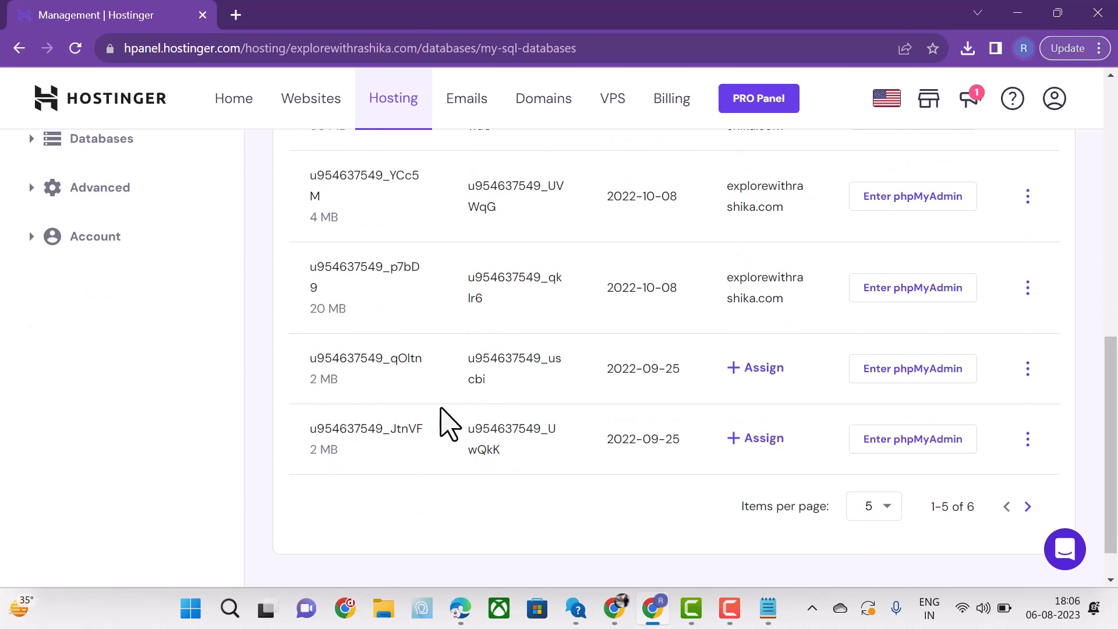
scroll(444, 420, "up", 3)
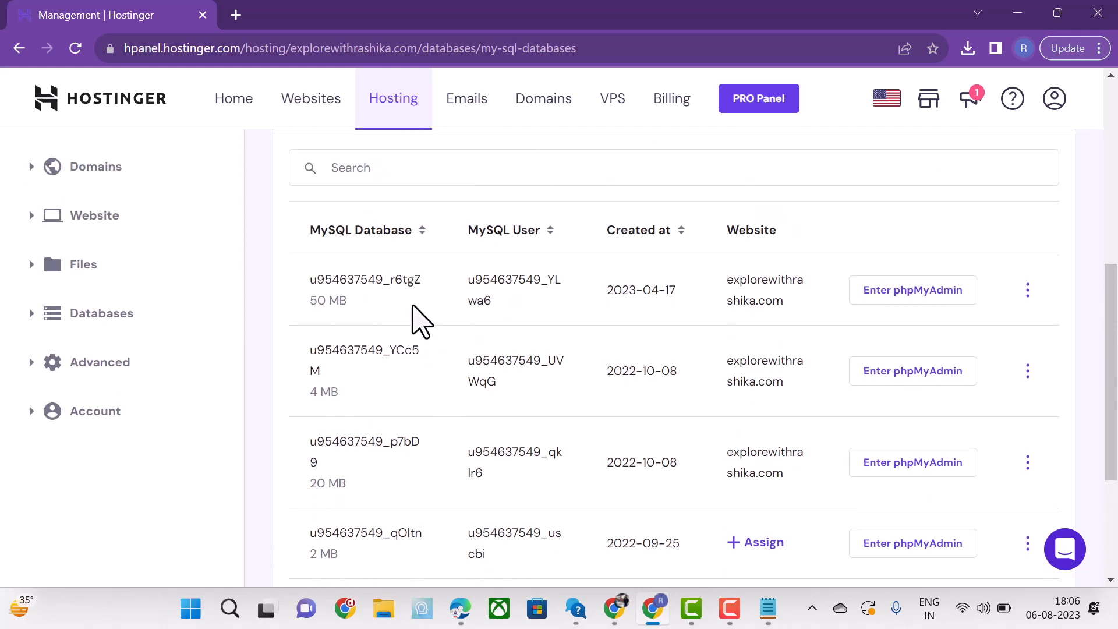
left_click_drag(390, 280, 420, 280)
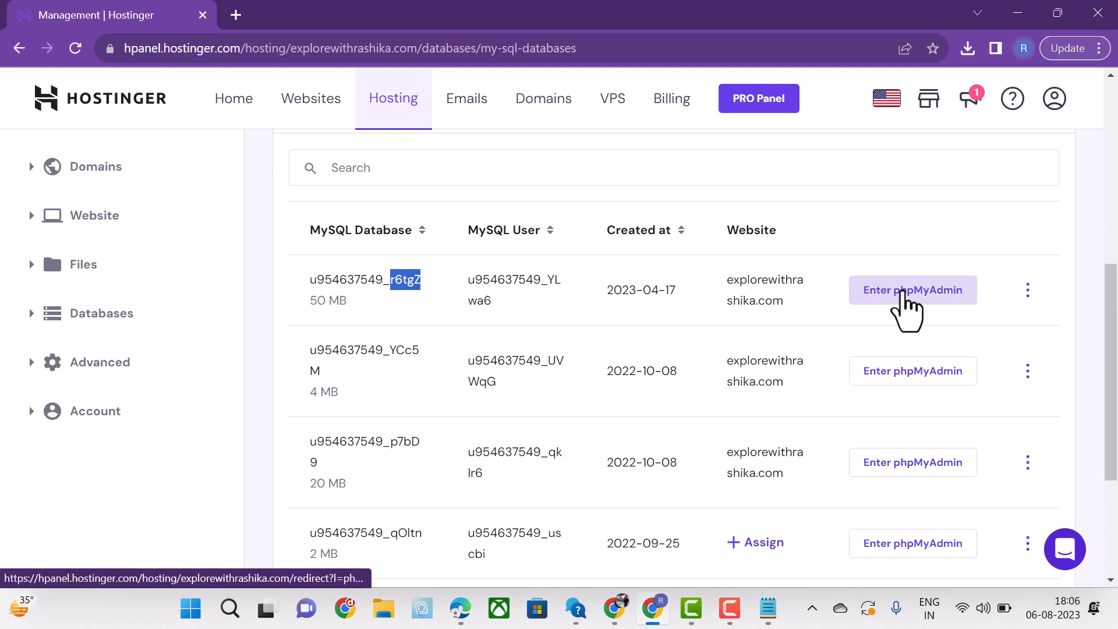
left_click(902, 293)
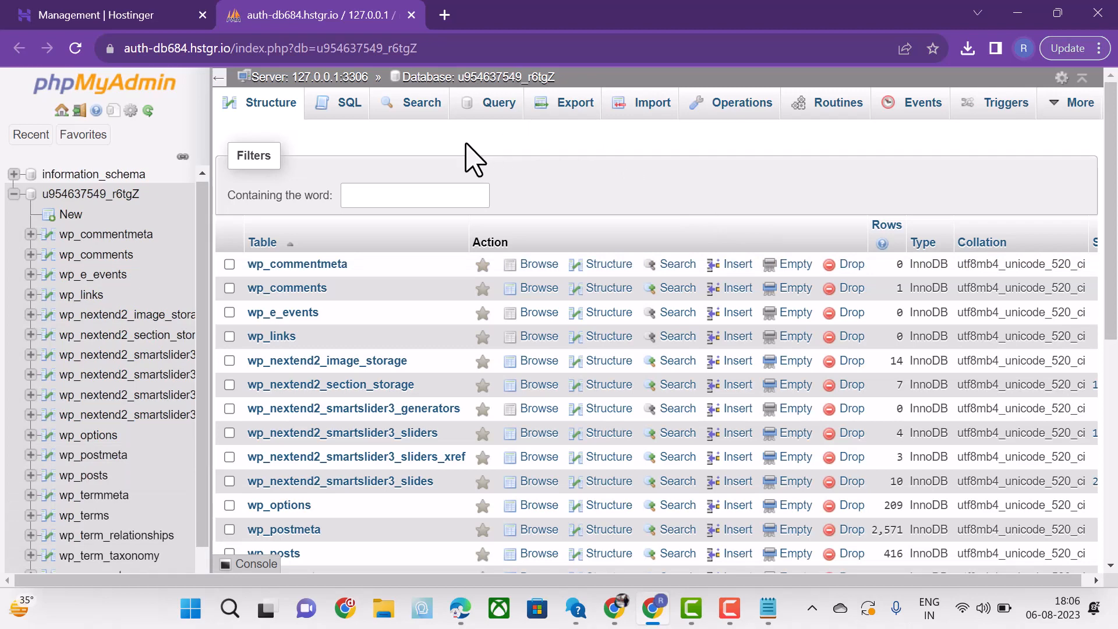
Export the r6tgZ database as a quick SQL file and confirm the 25.2 MB download.
left_click(572, 124)
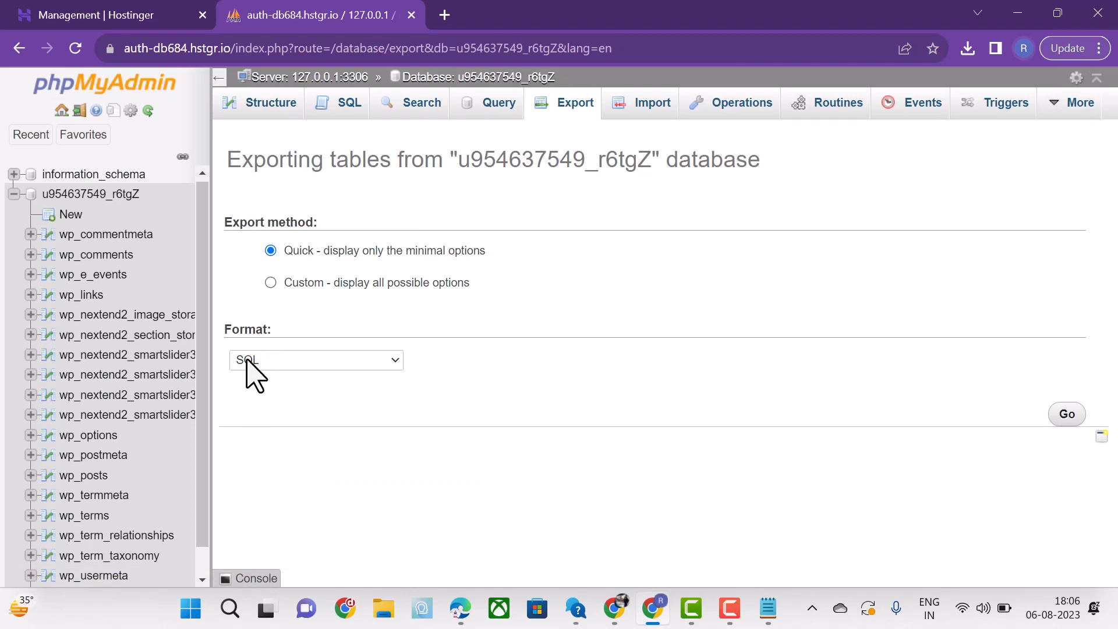
left_click(1074, 416)
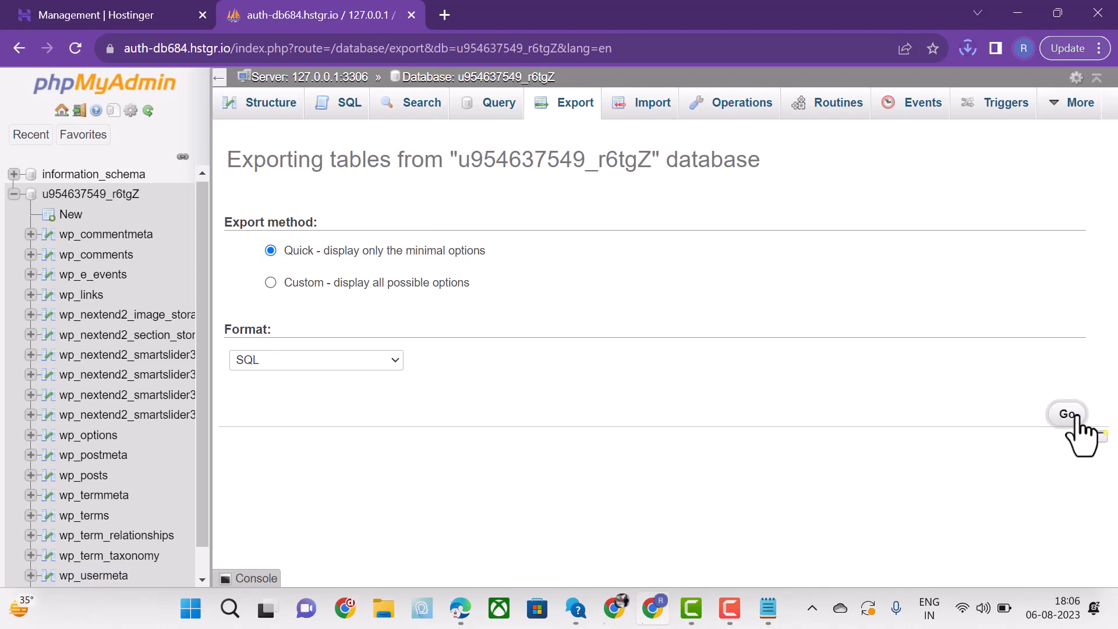
left_click(969, 50)
mouse_move(815, 138)
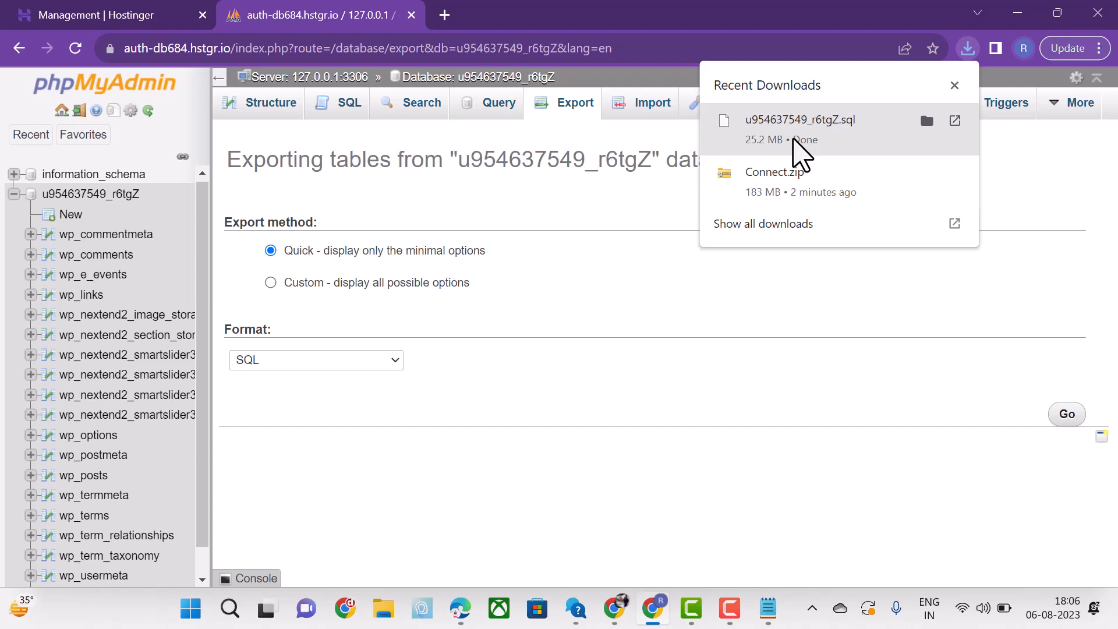
left_click(767, 609)
left_click(245, 407)
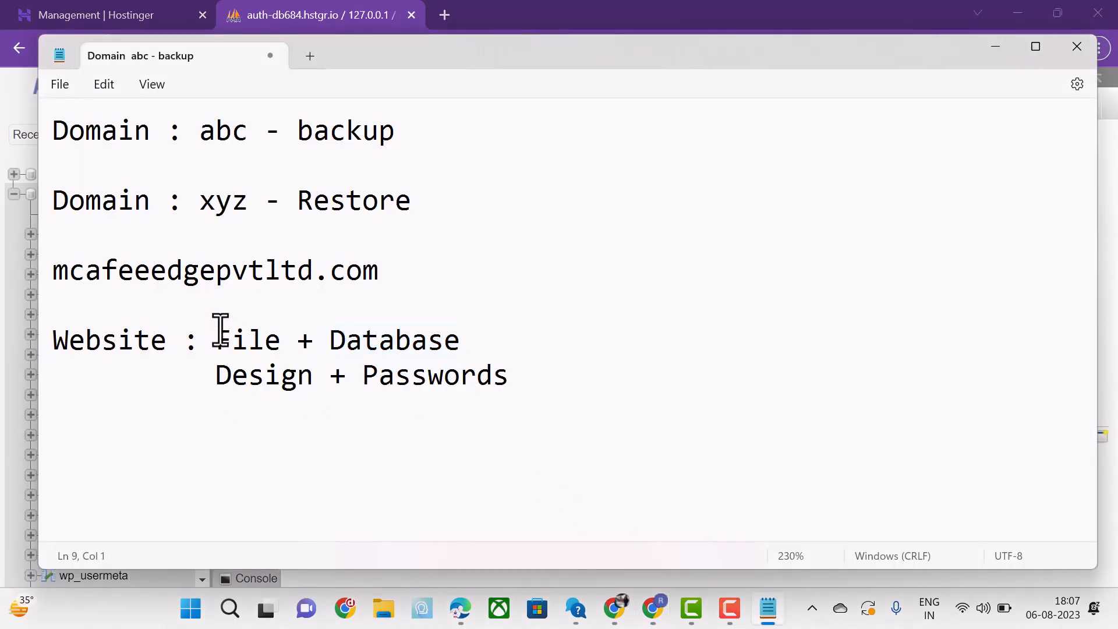
Append ' - File + Database' to the first notes line after 'abc - backup'.
left_click(560, 384)
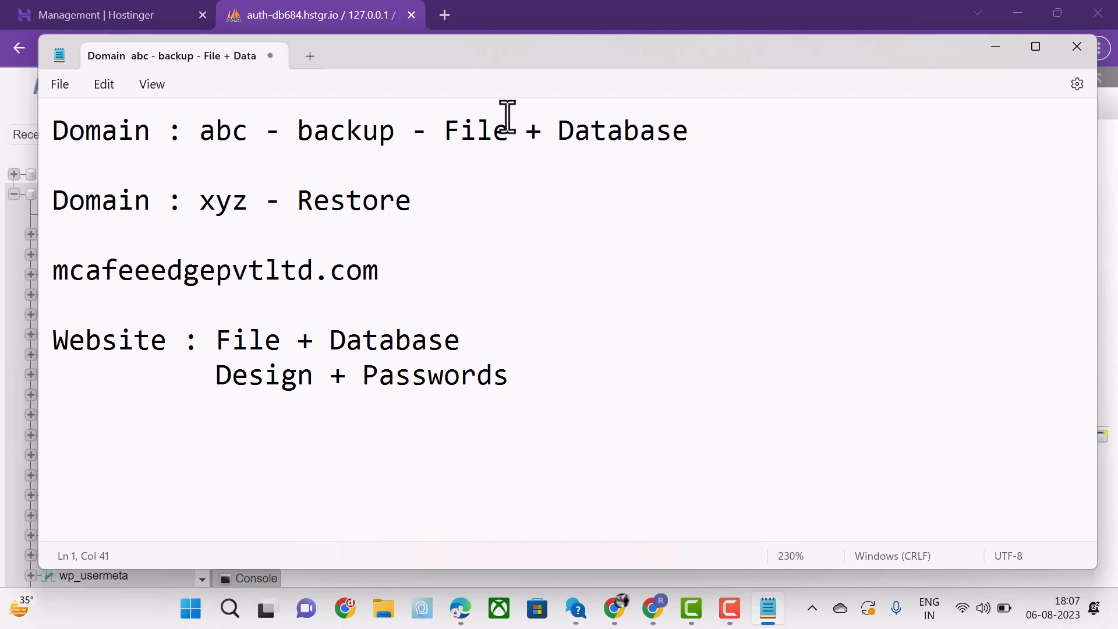
left_click_drag(444, 137, 687, 142)
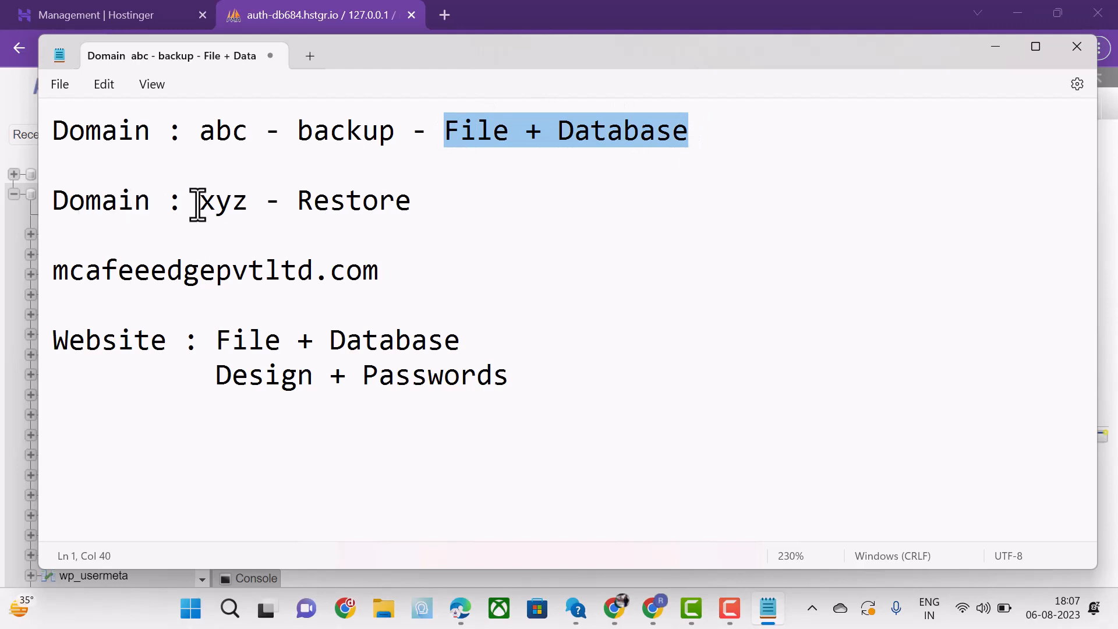
left_click_drag(198, 201, 434, 201)
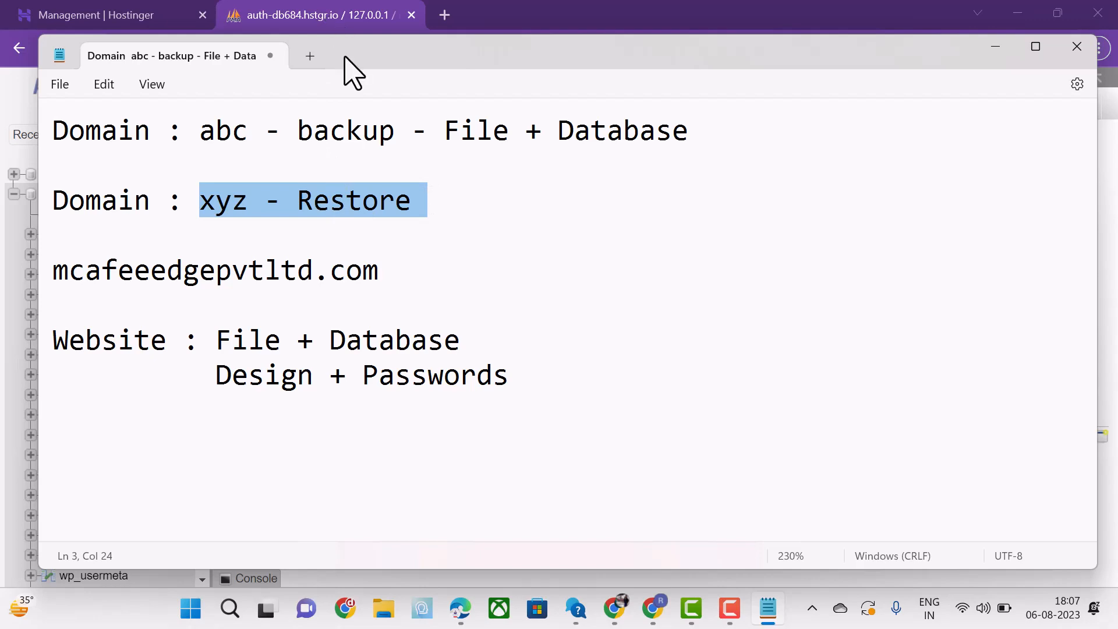
left_click(342, 12)
left_click(122, 7)
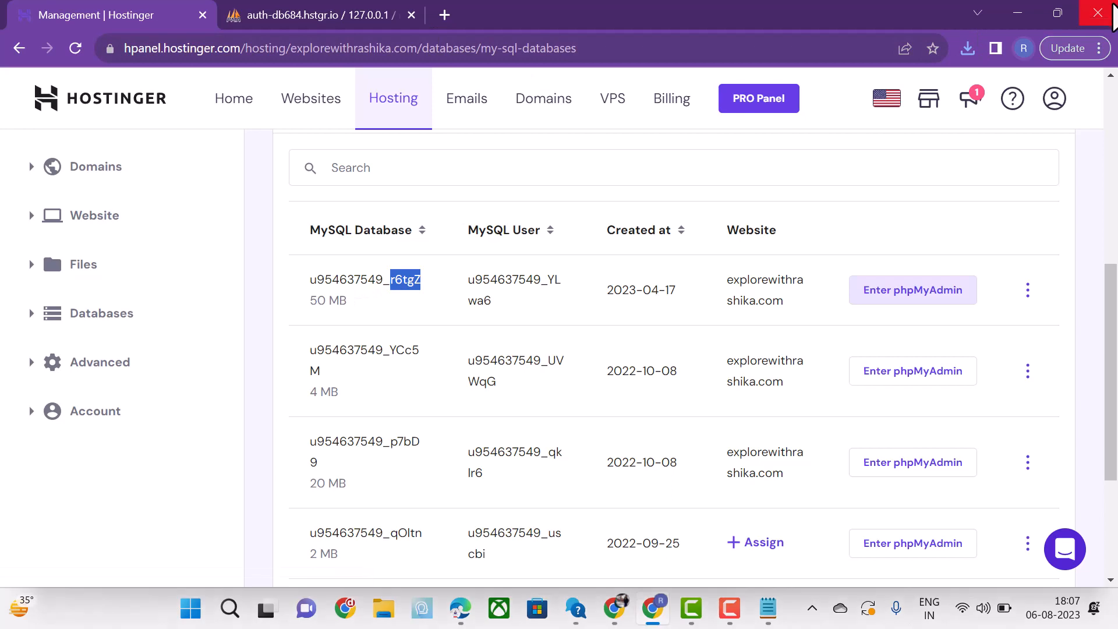
Switch the Premium Web Hosting dashboard to mcafeeedgepvtltd.com and launch its file manager.
left_click(1113, 5)
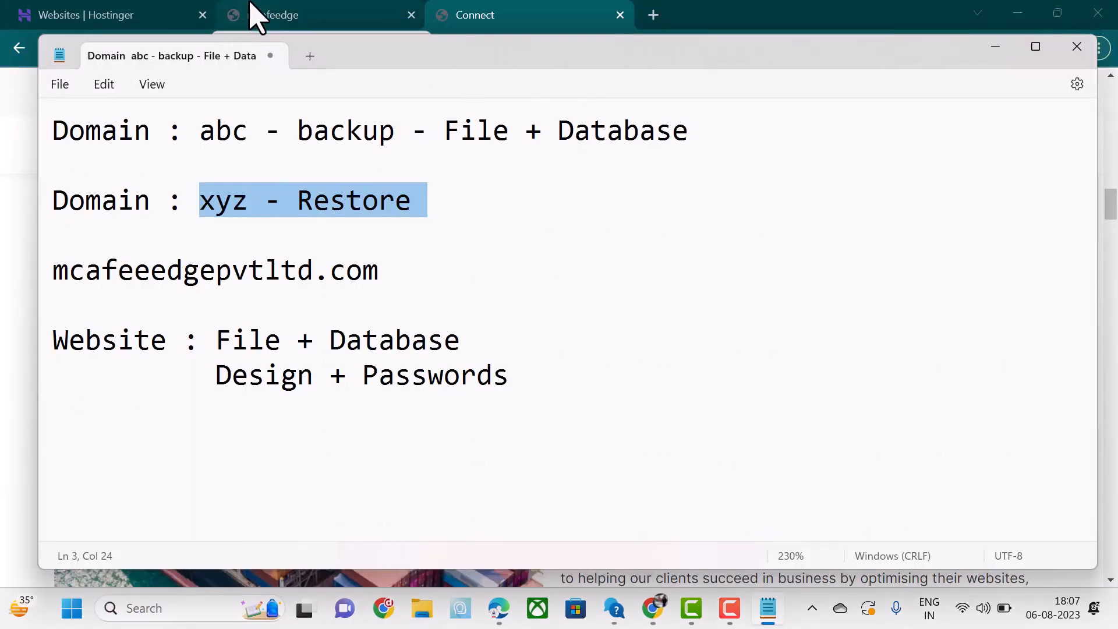
left_click(145, 13)
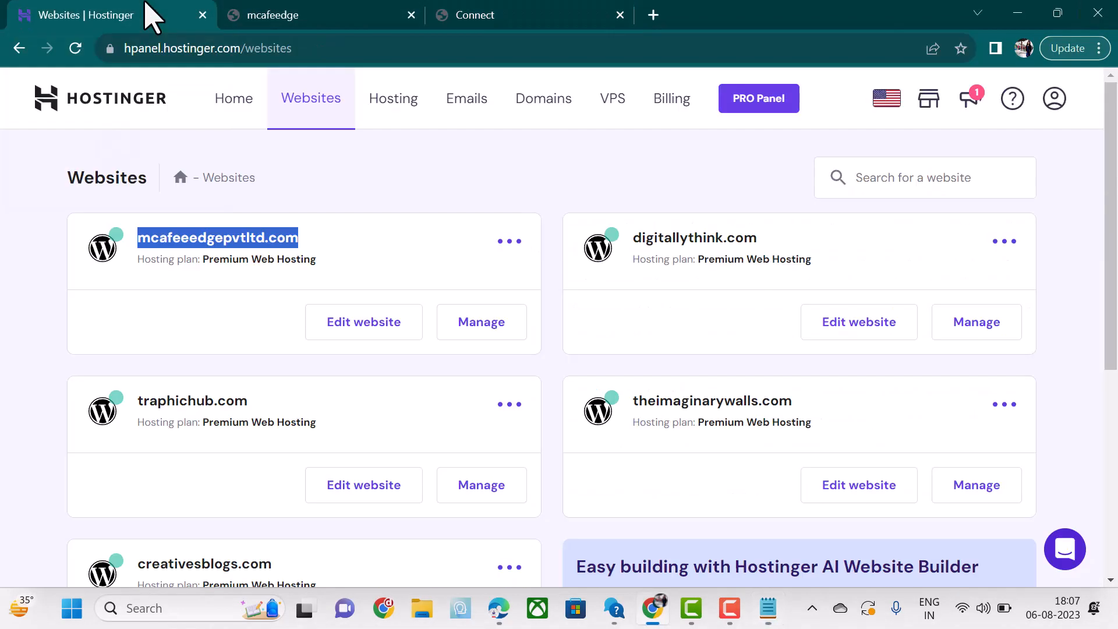
left_click(324, 261)
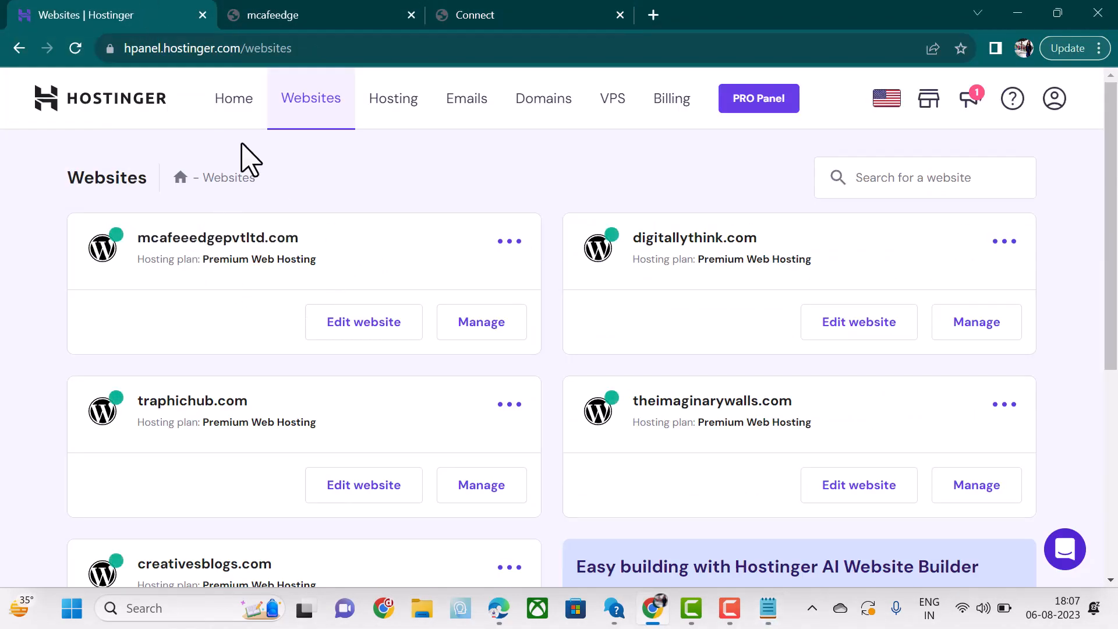
left_click(239, 105)
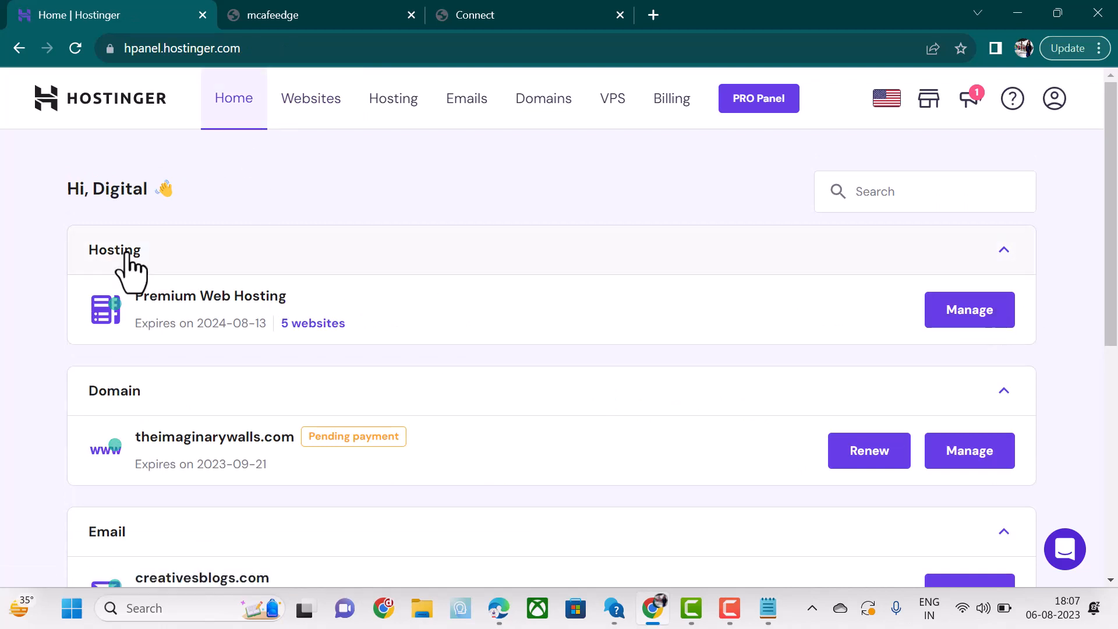
left_click(967, 320)
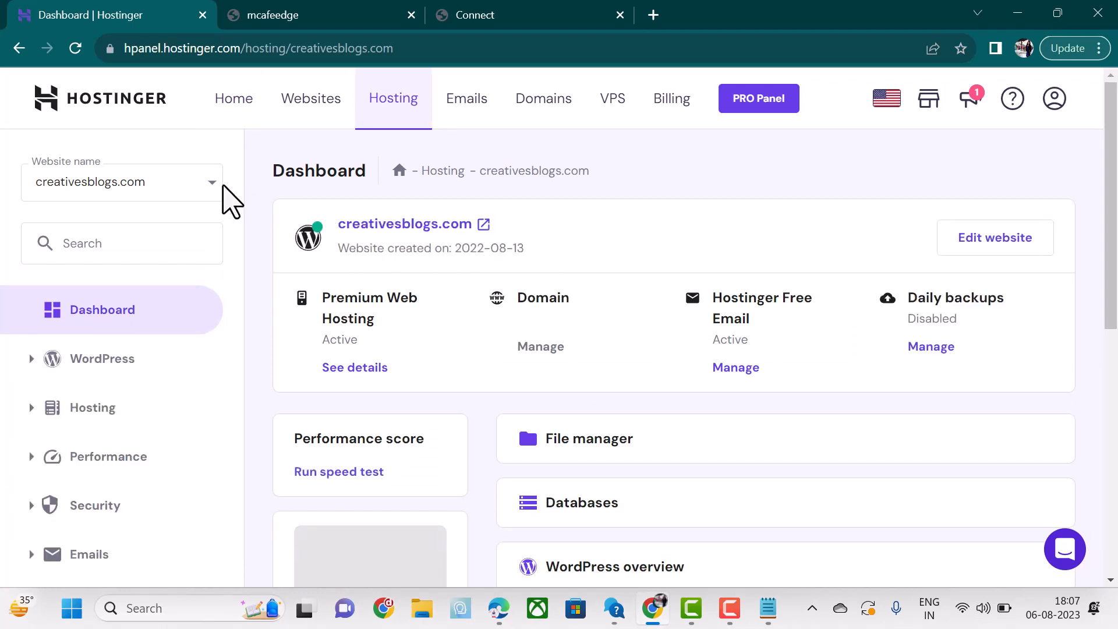
left_click(212, 184)
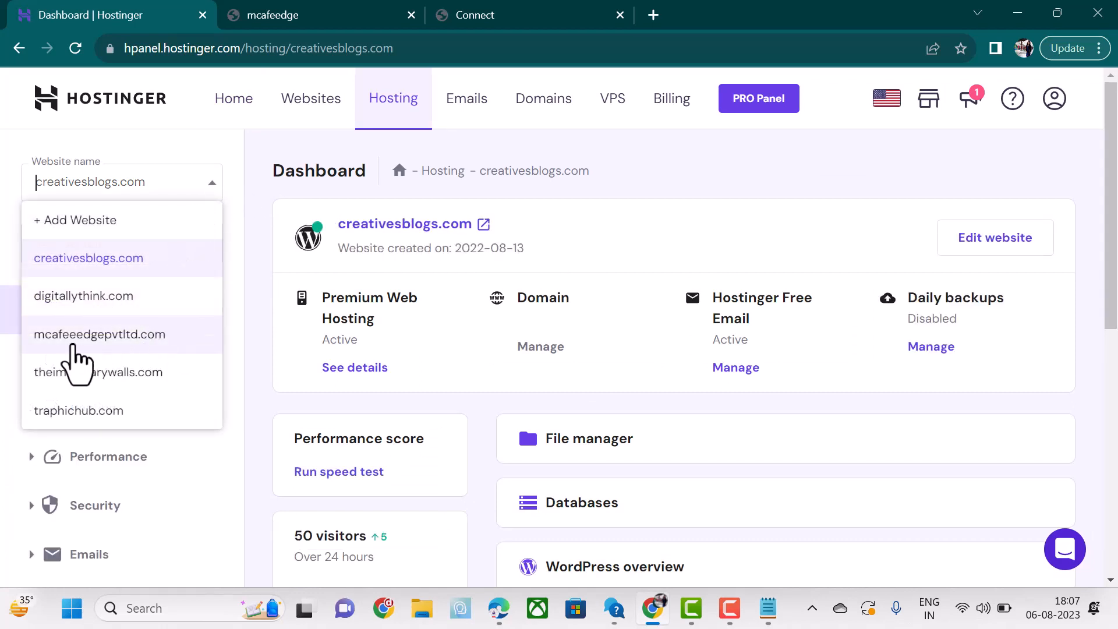
left_click(119, 338)
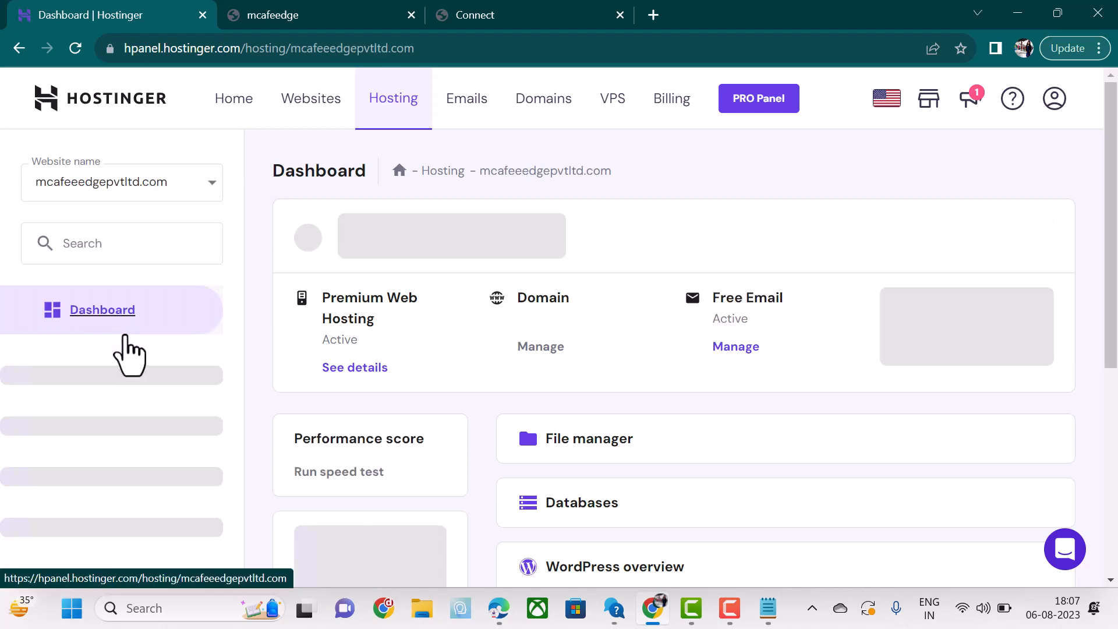
scroll(256, 290, "down", 2)
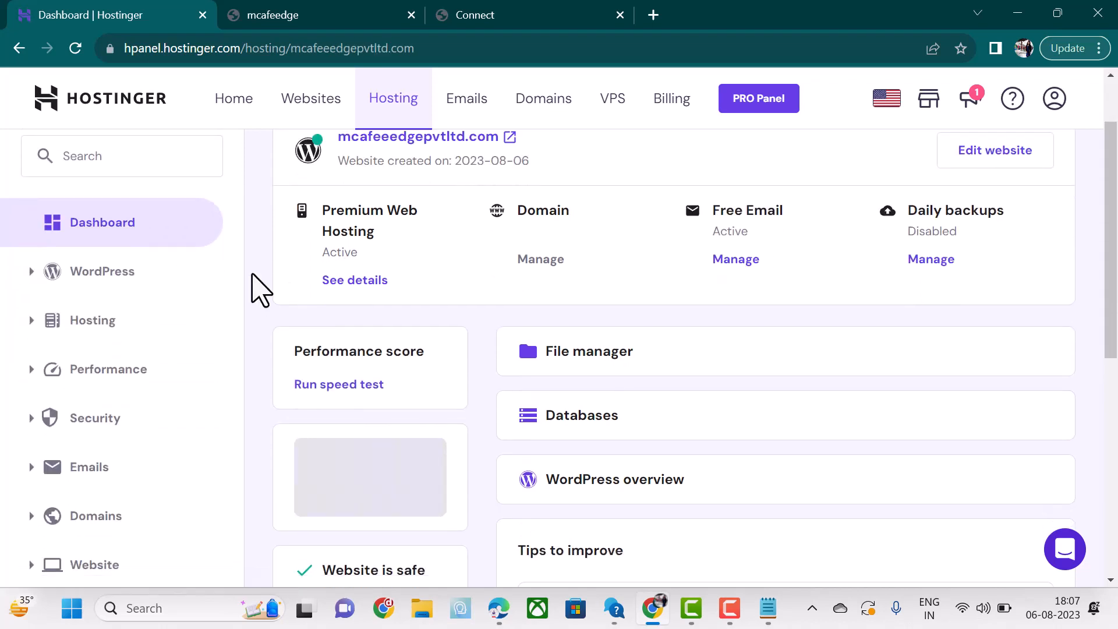
scroll(256, 289, "down", 2)
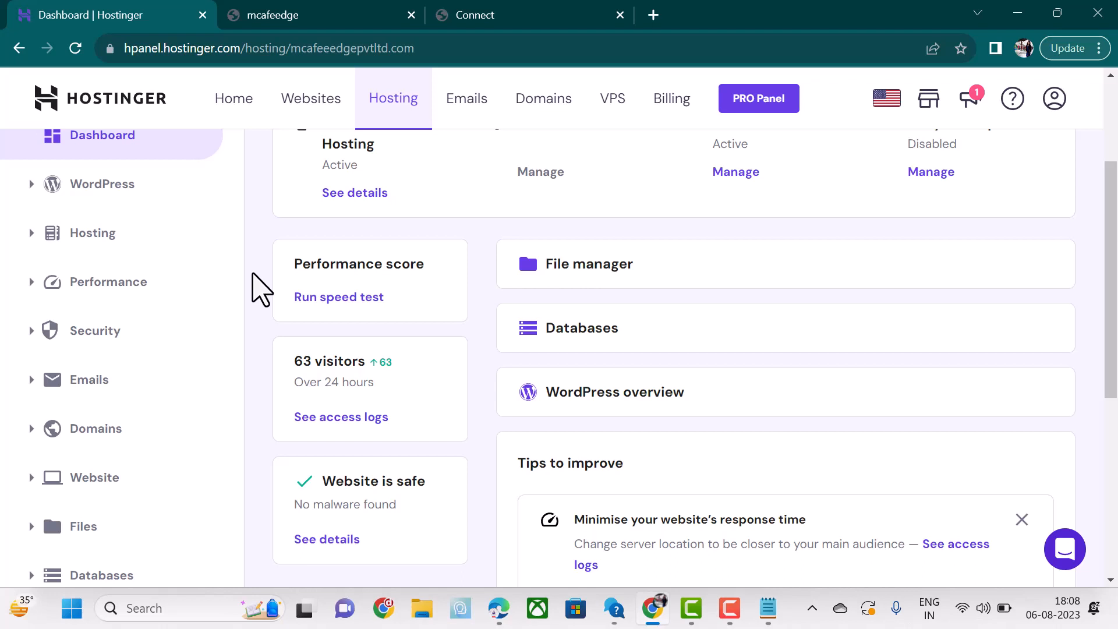
scroll(257, 289, "up", 2)
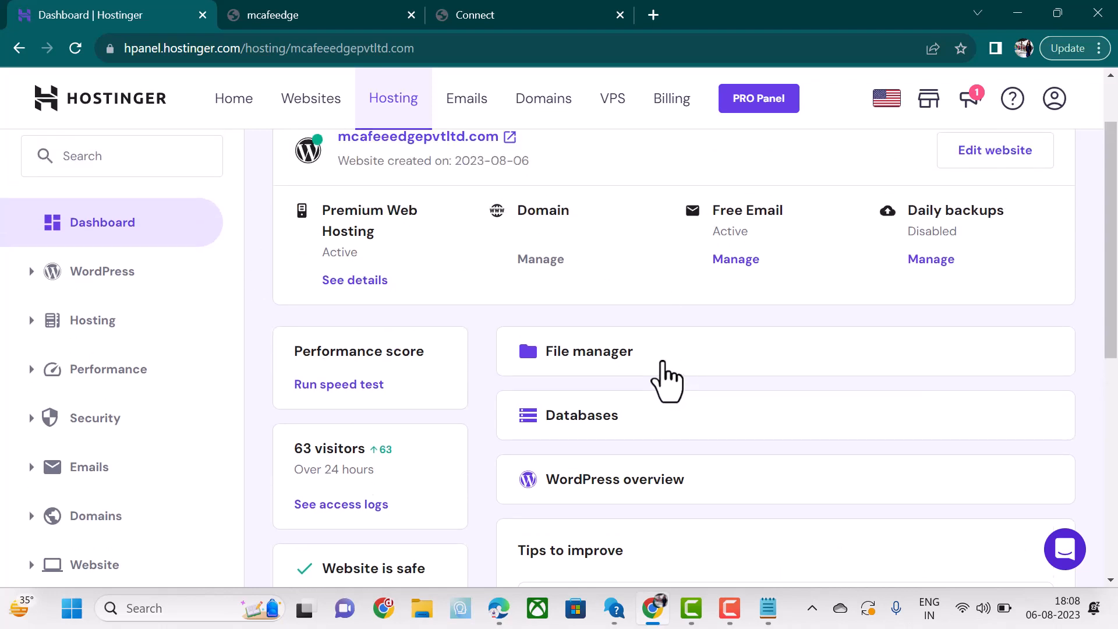
left_click(667, 381)
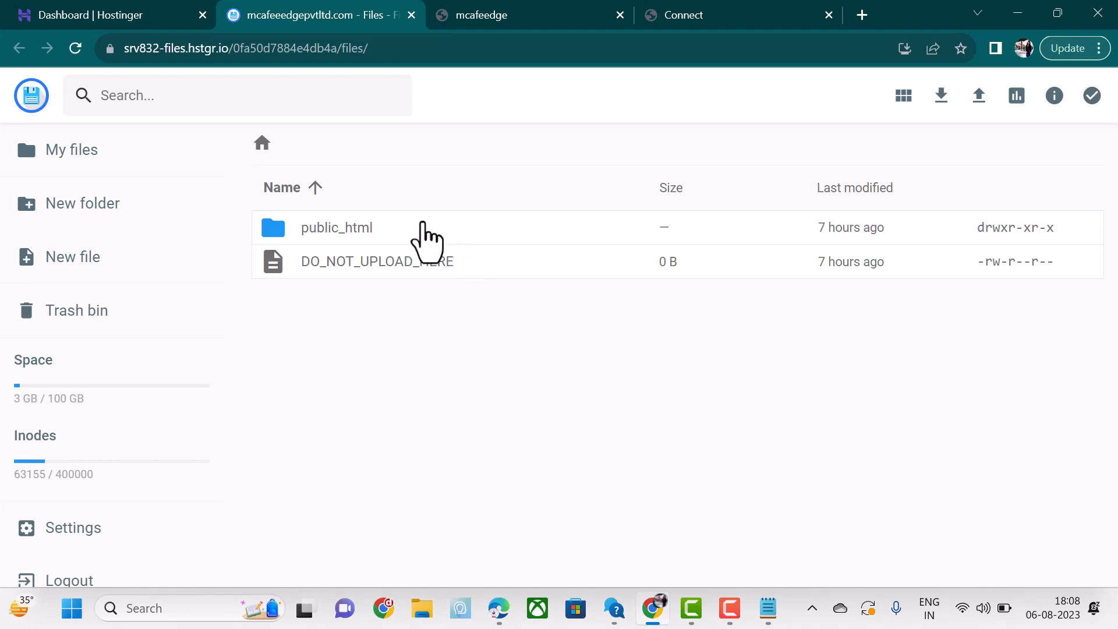
Open public_html, select all items, and cancel the delete so nothing is removed.
double_click(422, 228)
scroll(424, 351, "down", 5)
scroll(425, 349, "up", 5)
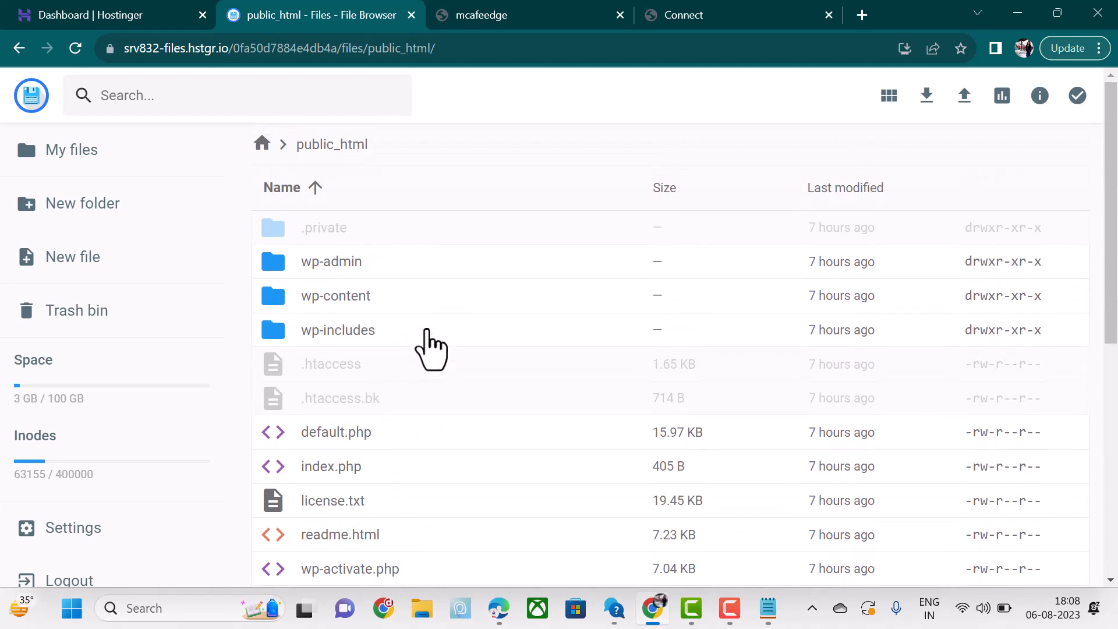
key("ctrl+a")
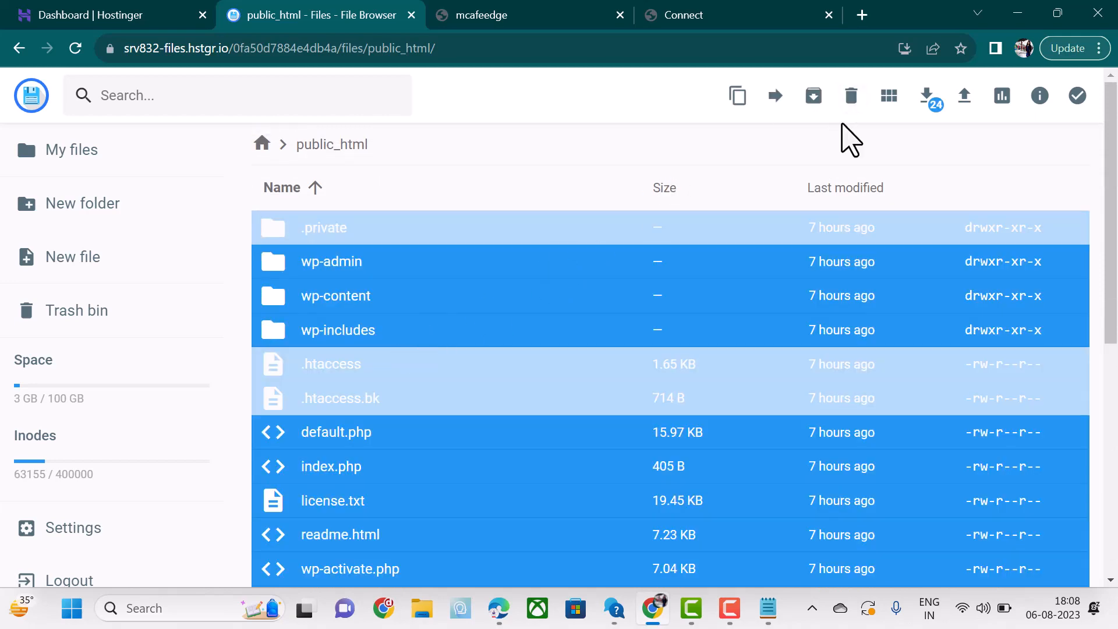
left_click(851, 96)
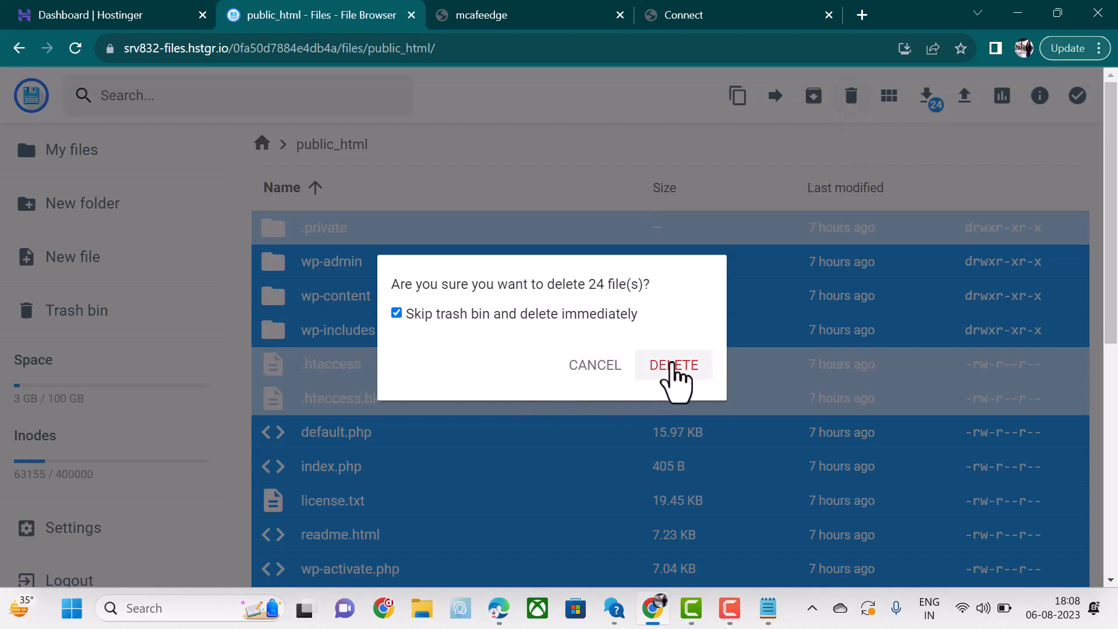
left_click(591, 367)
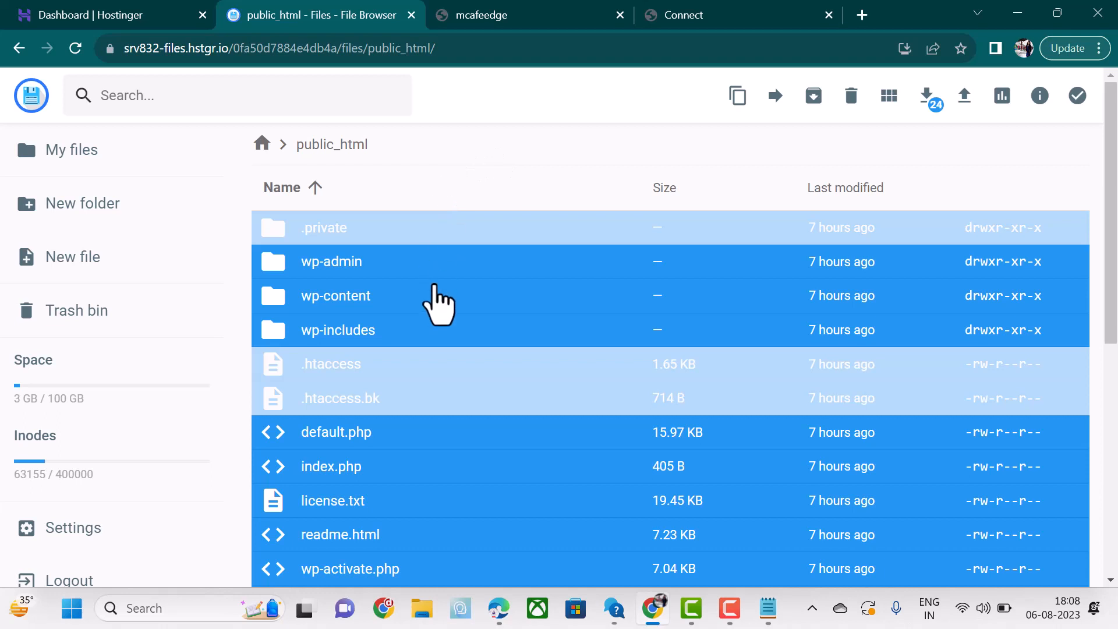
Deselect the wp-includes folder, leaving every other item selected.
left_click(453, 268)
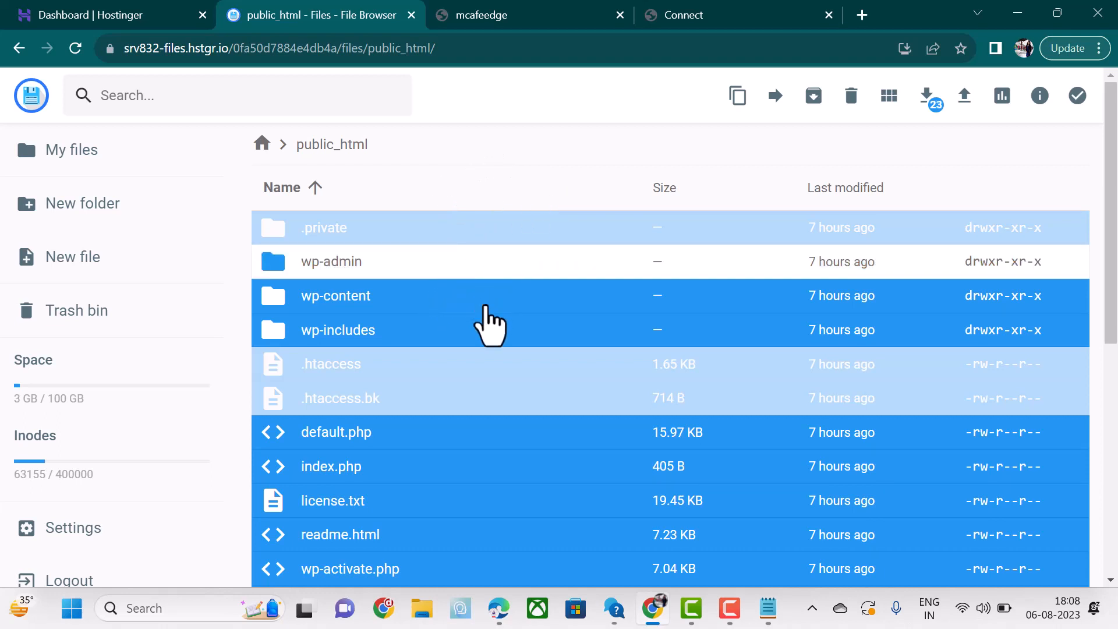
key("ctrl+a")
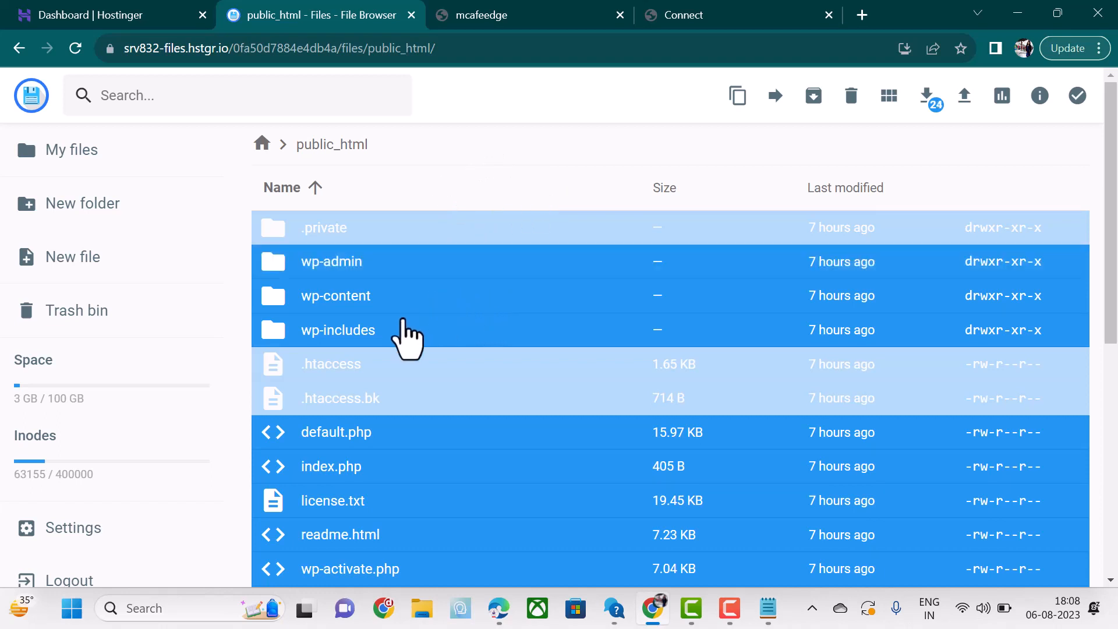
left_click(404, 323)
scroll(409, 344, "down", 2)
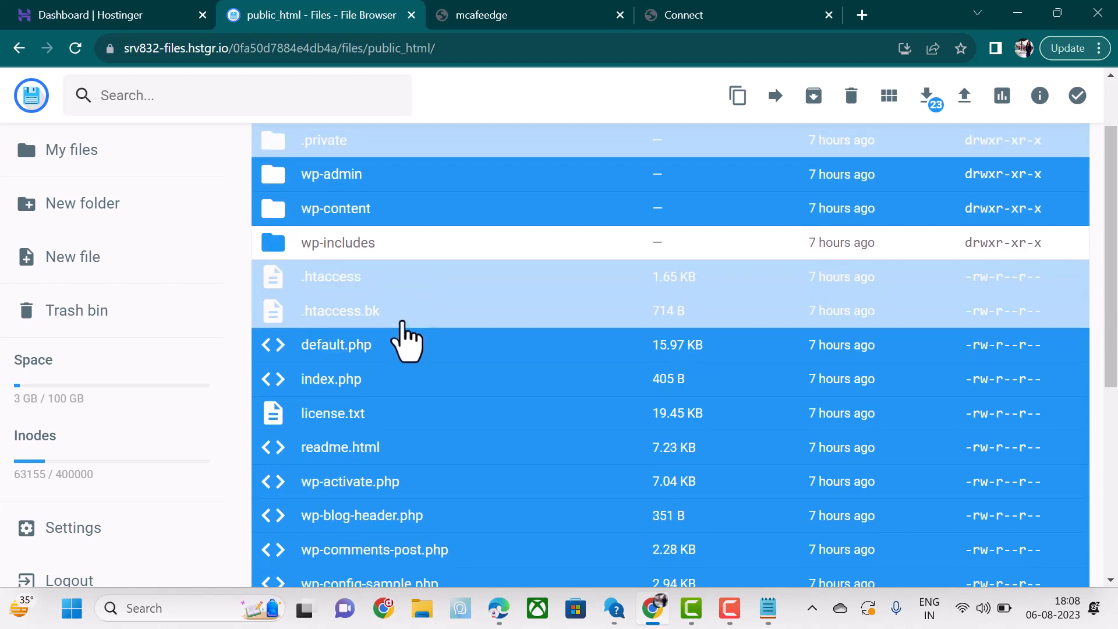
scroll(403, 323, "down", 3)
scroll(402, 335, "up", 5)
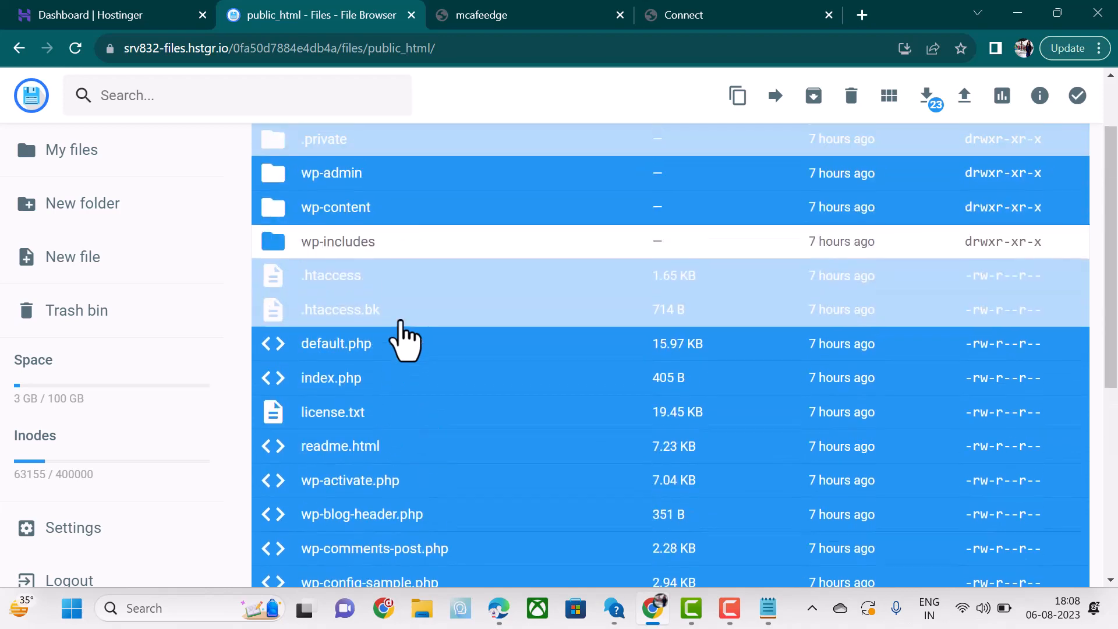
left_click(768, 608)
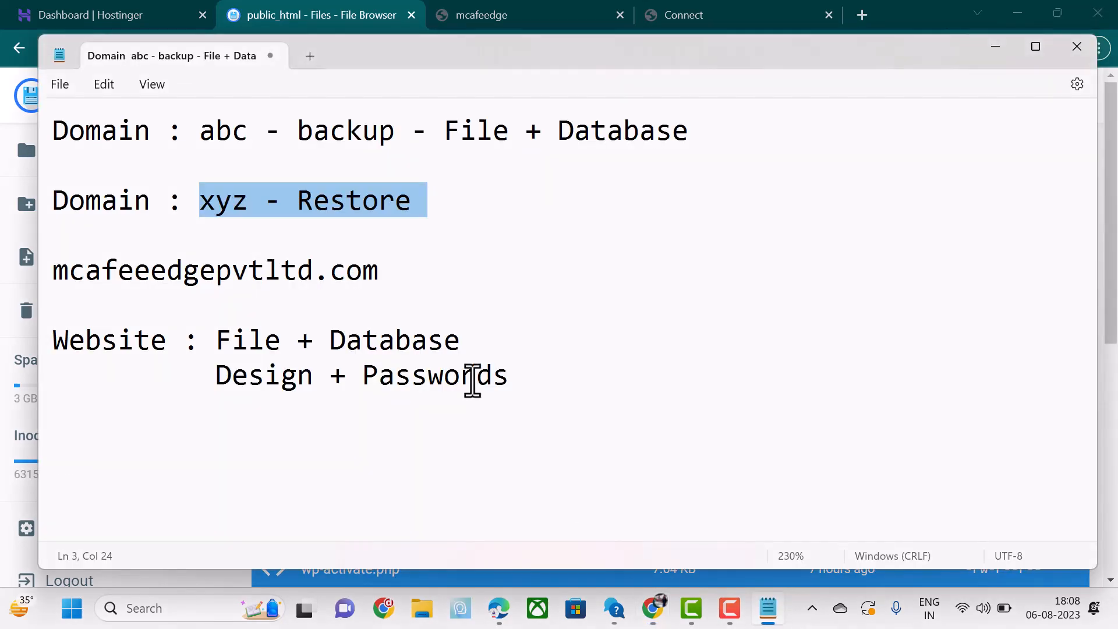
Add ' - Basic Wordpress' after 'xyz - Restore' on the notes' third line.
left_click(525, 385)
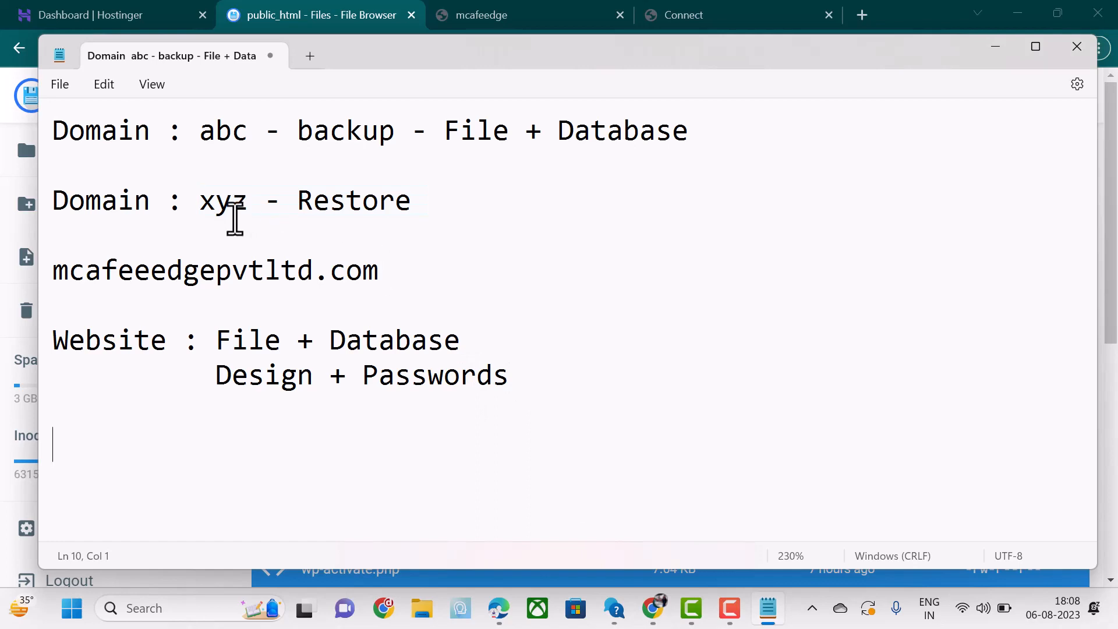
left_click_drag(198, 203, 247, 199)
left_click(448, 207)
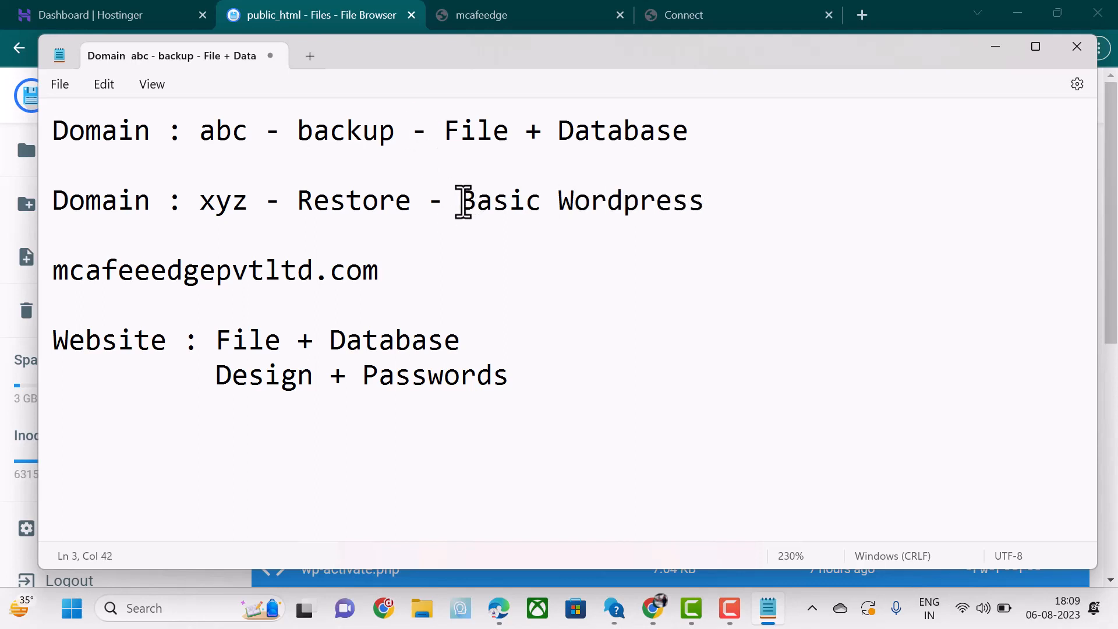
left_click_drag(462, 201, 709, 210)
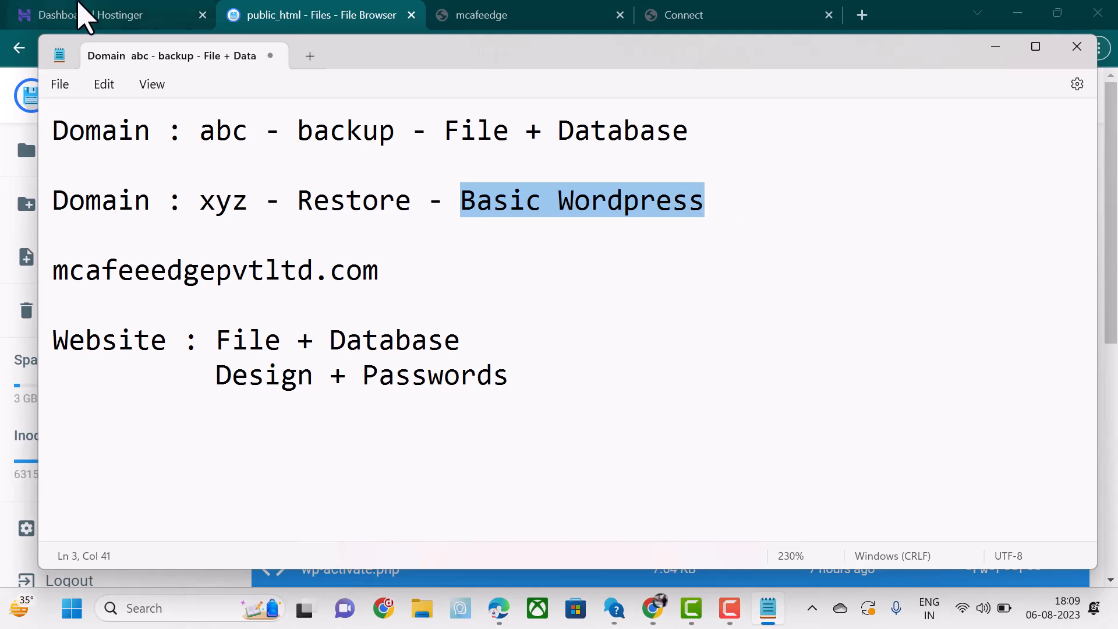
left_click(273, 16)
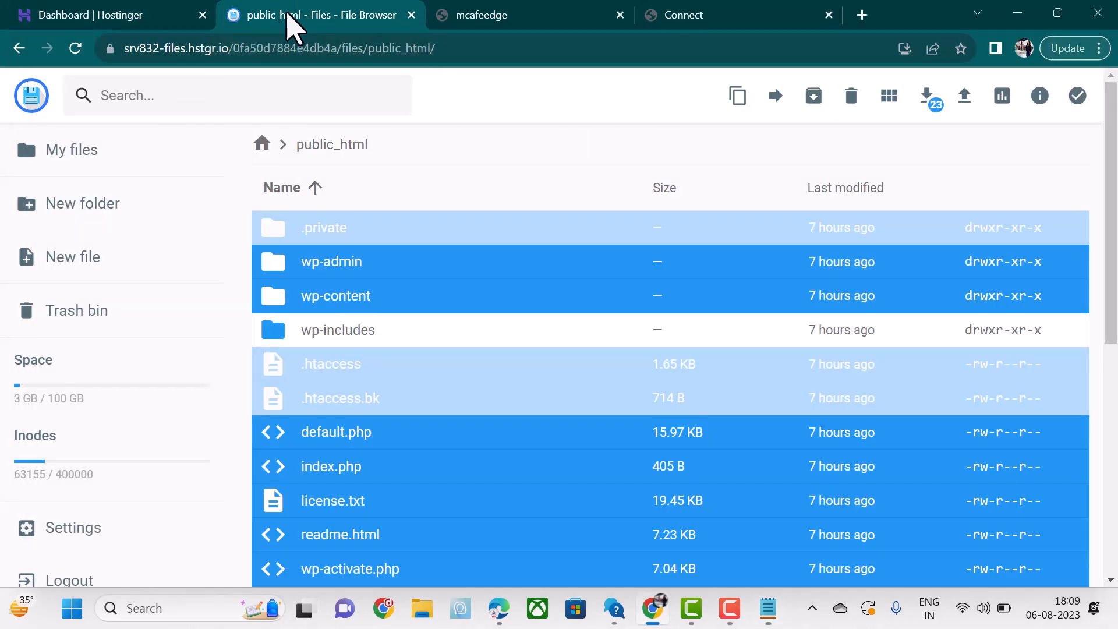
Open mcafeeedgepvtltd.com's wp-config.php in the editor.
scroll(411, 324, "down", 6)
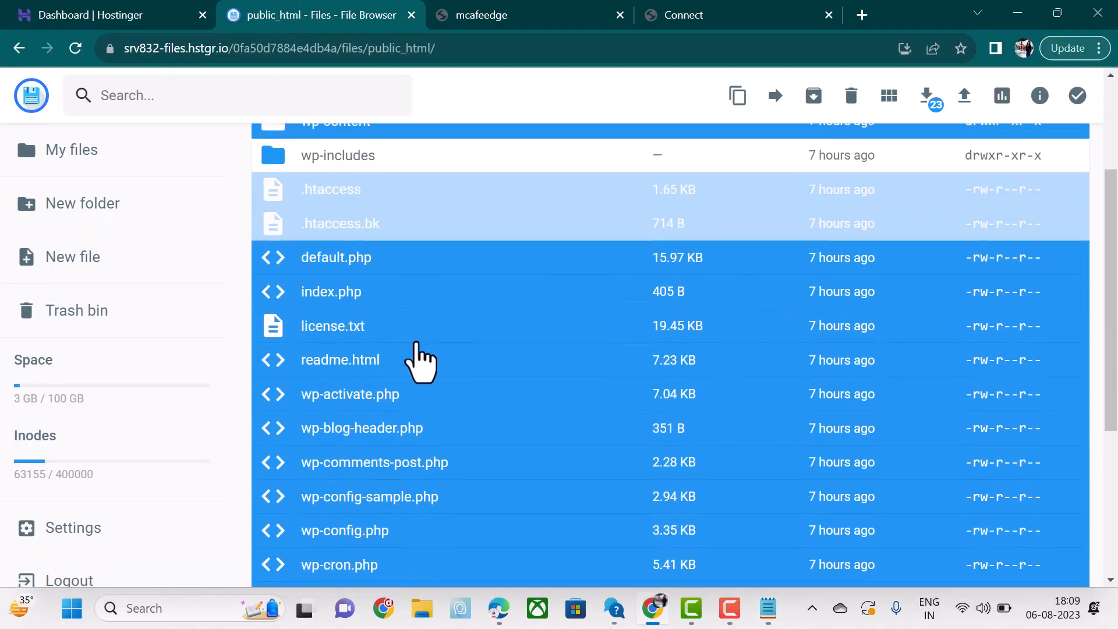
left_click(420, 373)
right_click(421, 374)
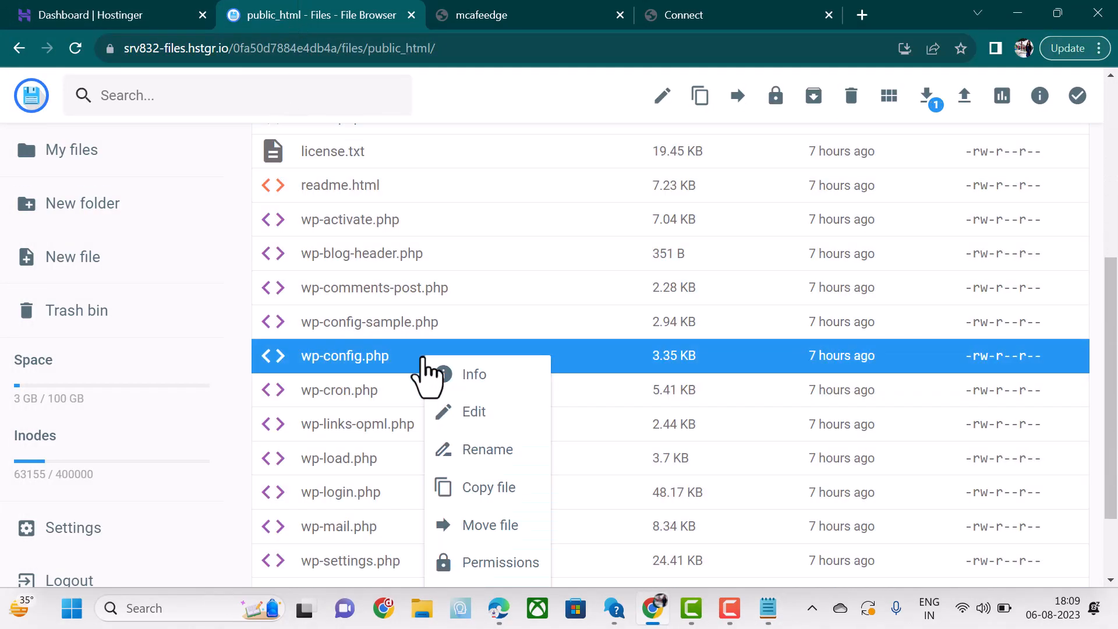
left_click(471, 414)
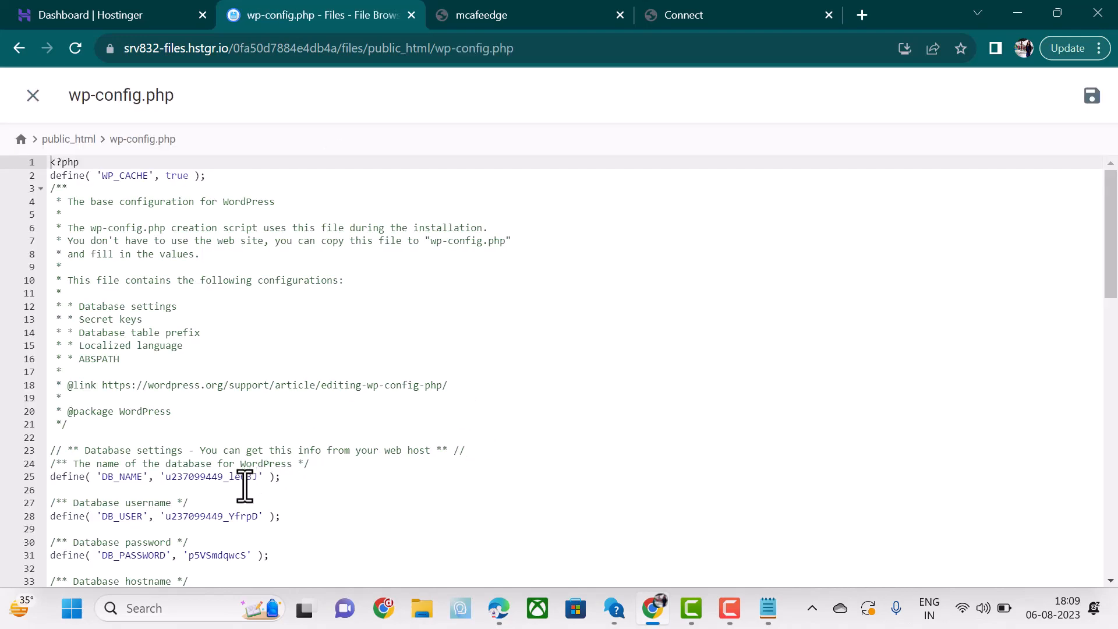
Check the DB_NAME and DB_USER values, then close the editor and file browser.
key("ctrl+plus")
key("ctrl+plus")
key("ctrl+plus")
key("ctrl+plus")
scroll(253, 483, "down", 4)
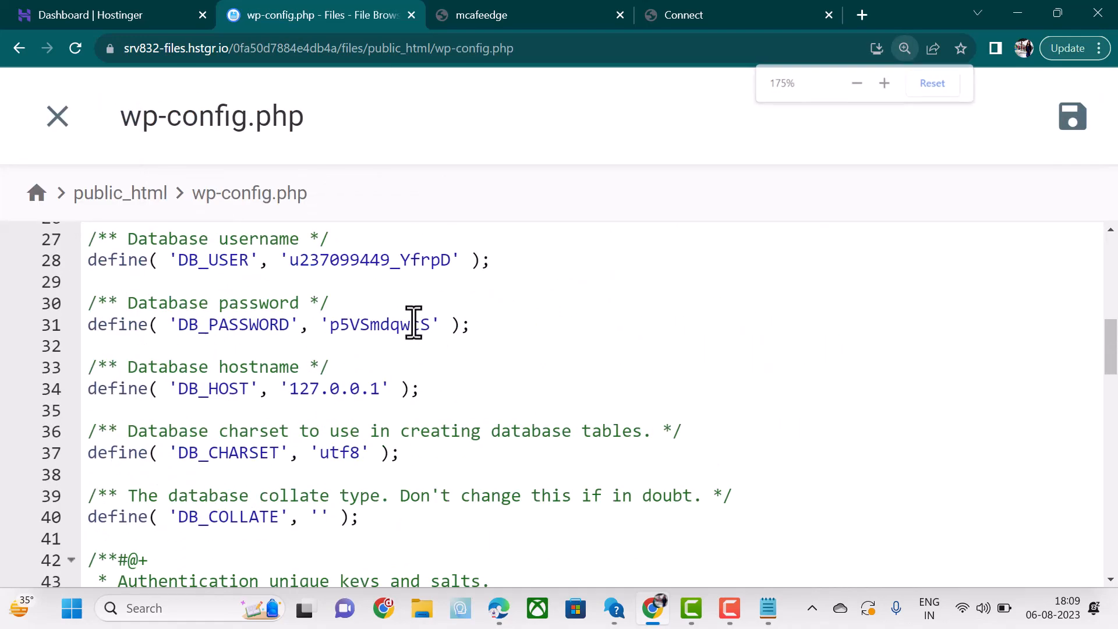
scroll(396, 291, "up", 2)
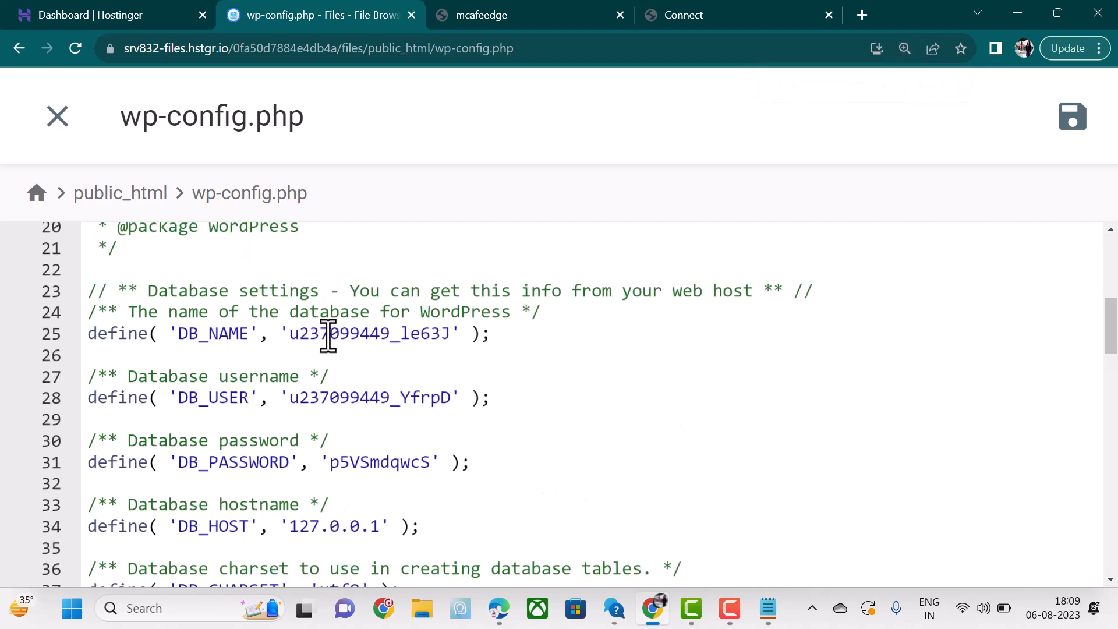
left_click(405, 333)
left_click_drag(410, 334, 449, 332)
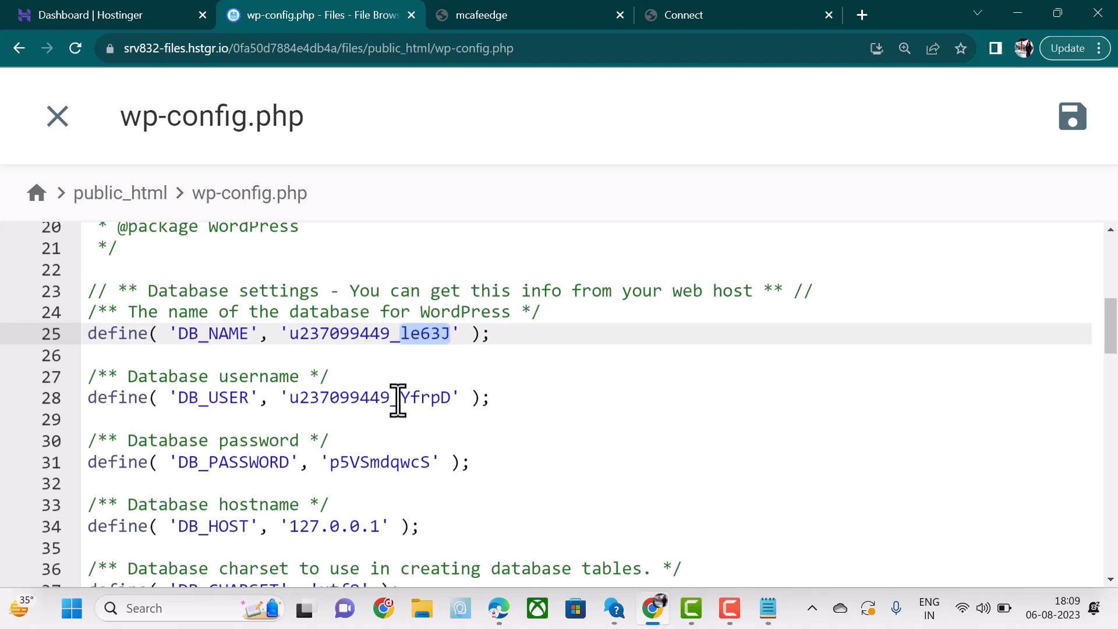
left_click_drag(399, 398, 462, 396)
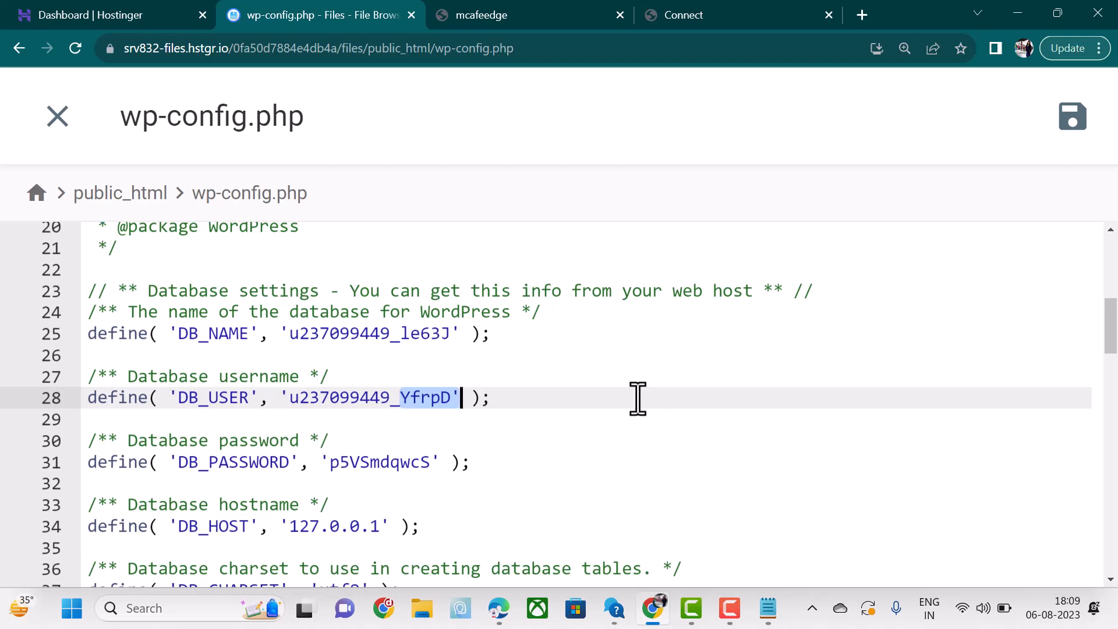
left_click(552, 385)
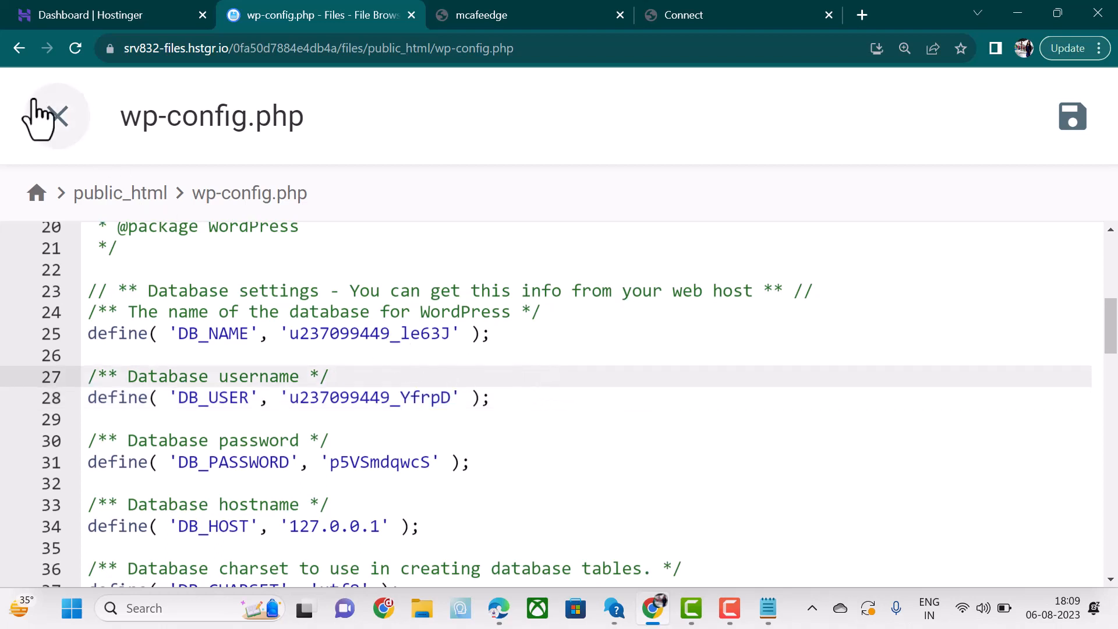
left_click(56, 118)
left_click(411, 15)
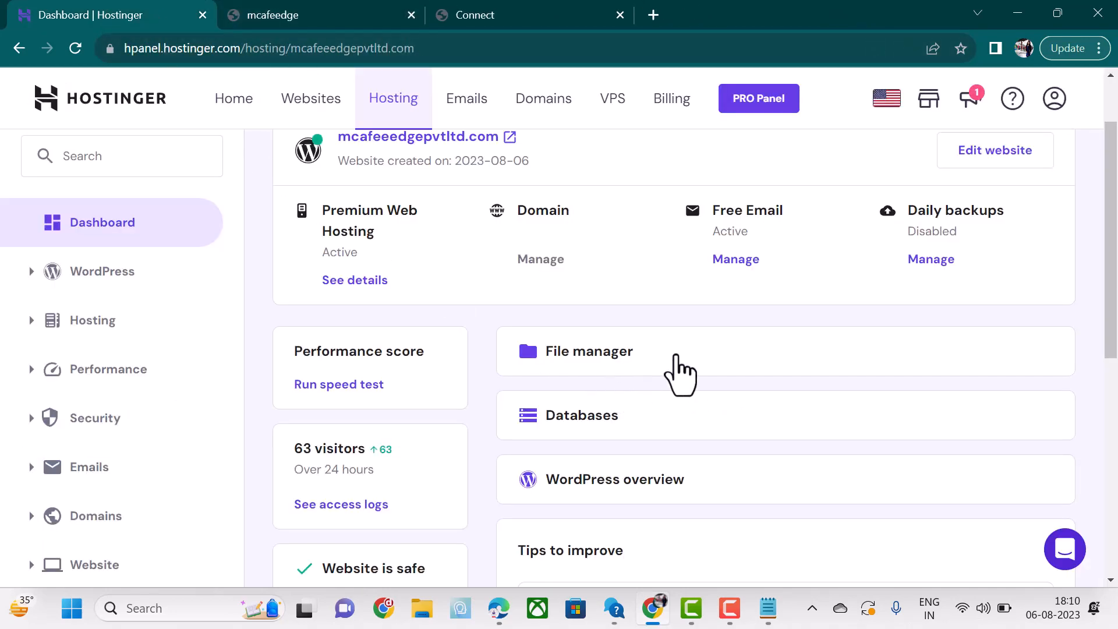
Open File Manager and delete the DO_NOT_UPLOAD_HERE file.
left_click(680, 373)
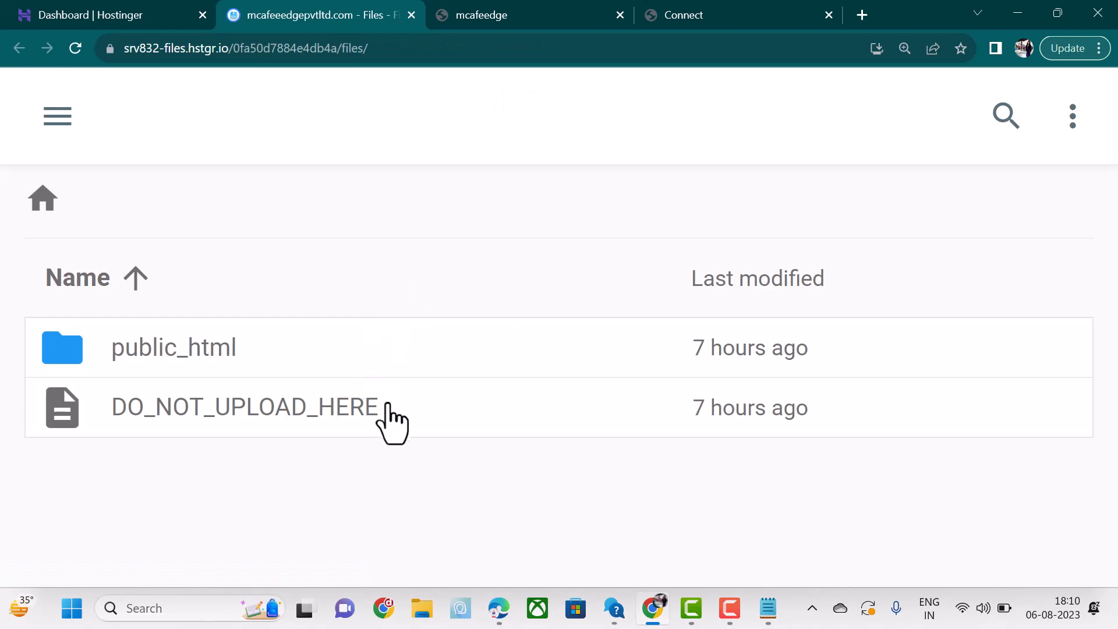
left_click(387, 403)
key("Delete")
key("Return")
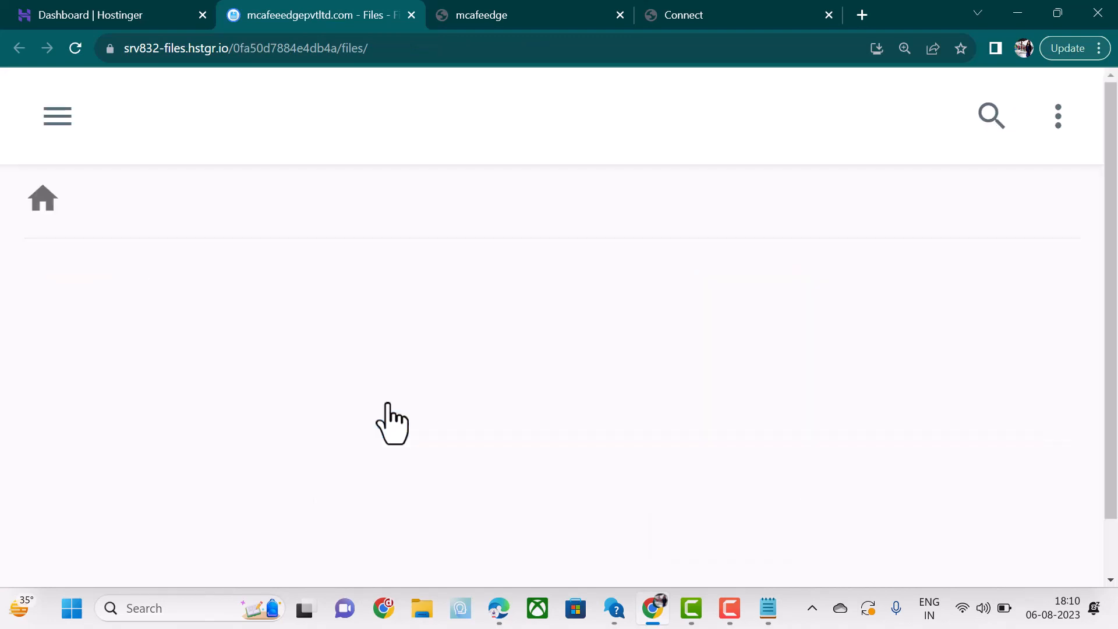
Select all 24 items in public_html and delete them permanently, skipping the trash.
key("ctrl+minus")
key("ctrl+minus")
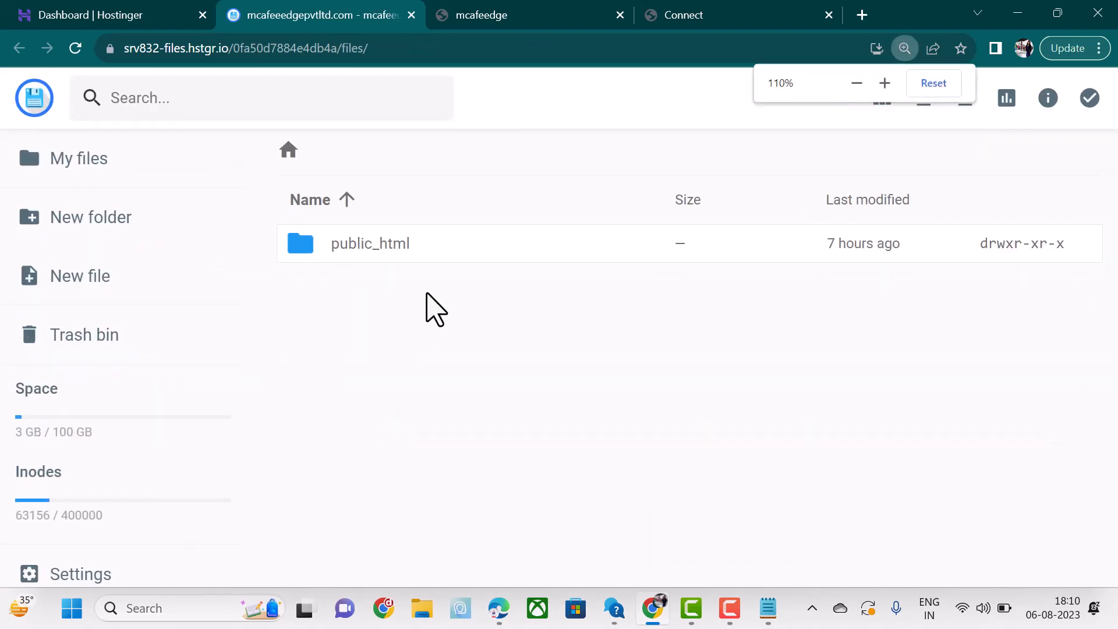
double_click(444, 264)
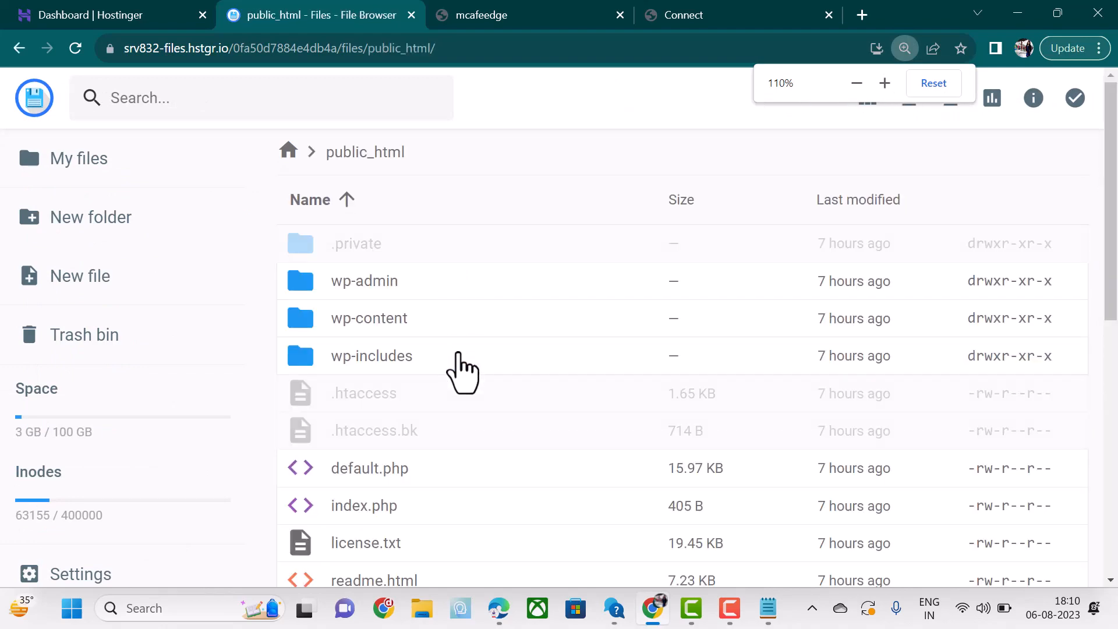
key("ctrl+a")
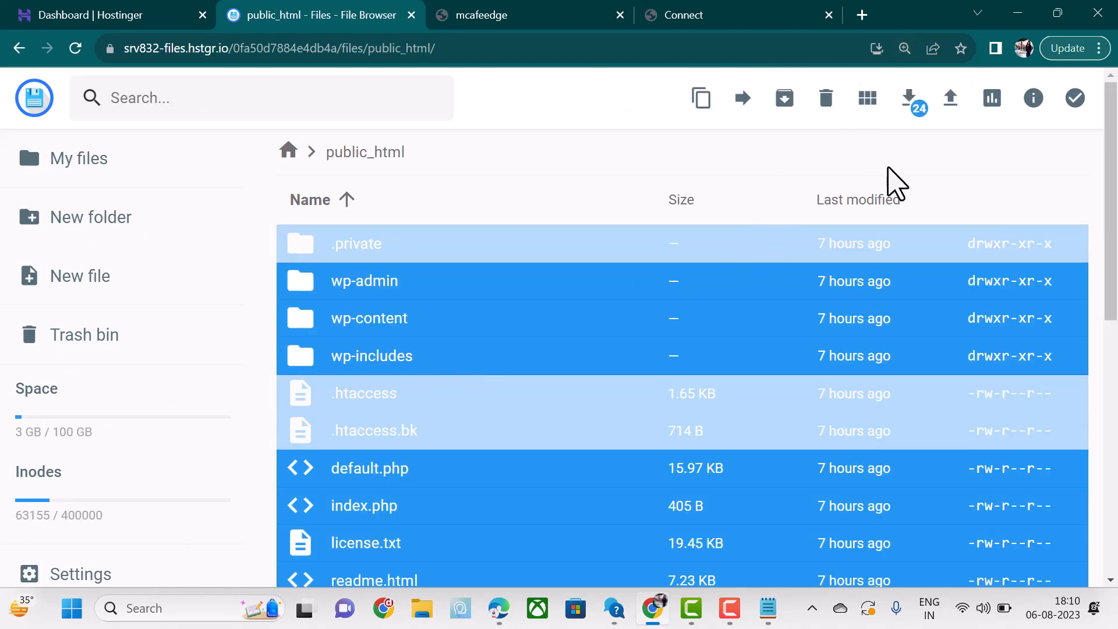
left_click(824, 100)
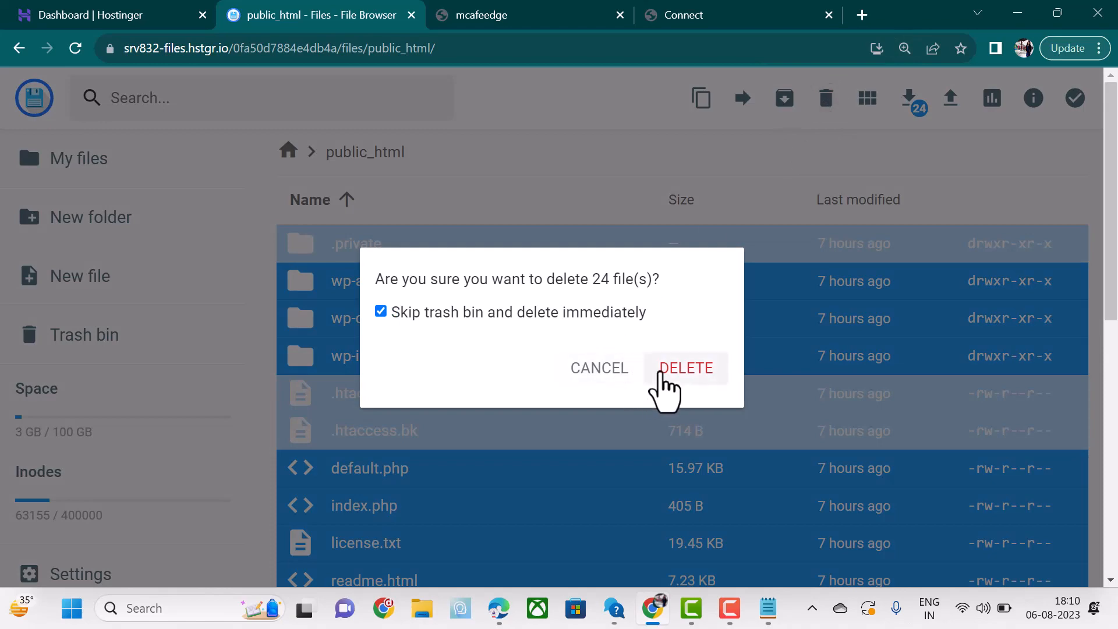
left_click(679, 370)
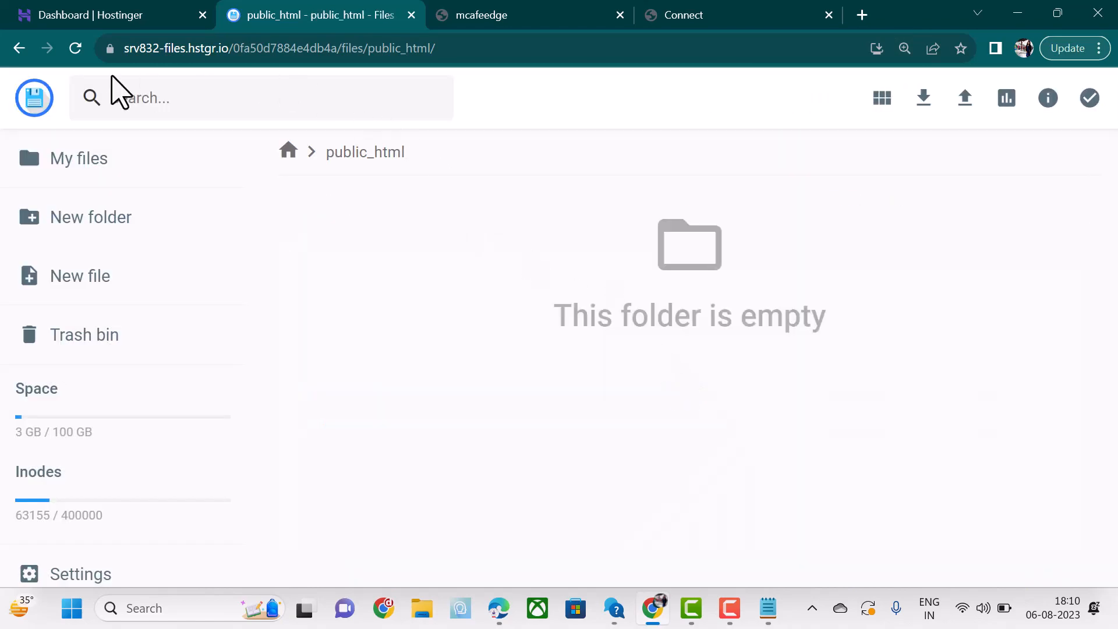
On the MySQL Databases page, delete the site's only database and confirm the deletion.
left_click(411, 15)
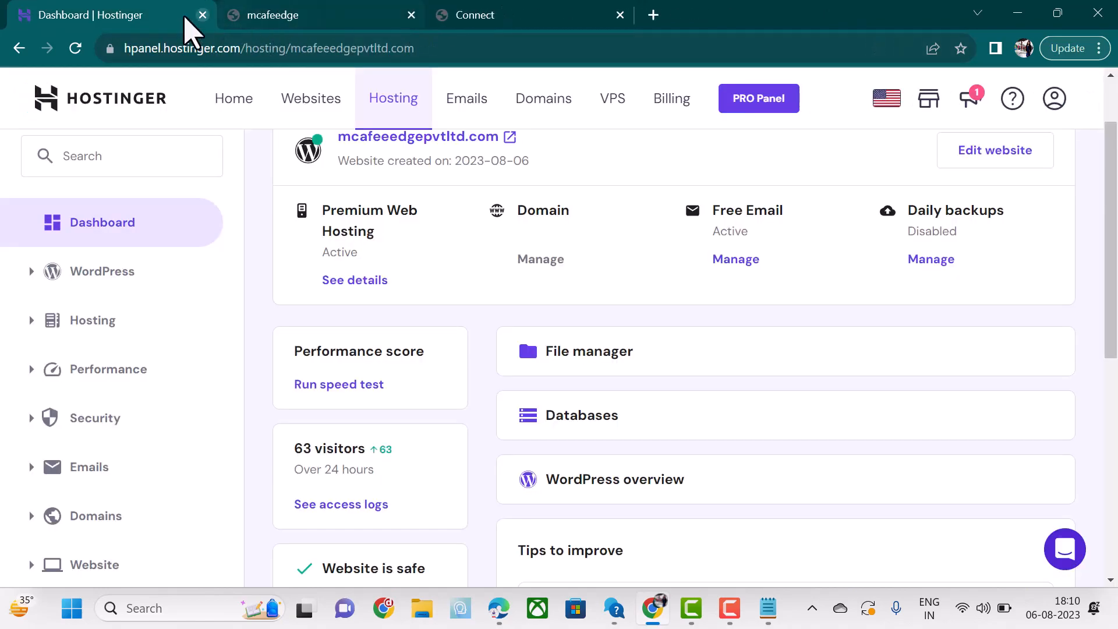
left_click(657, 435)
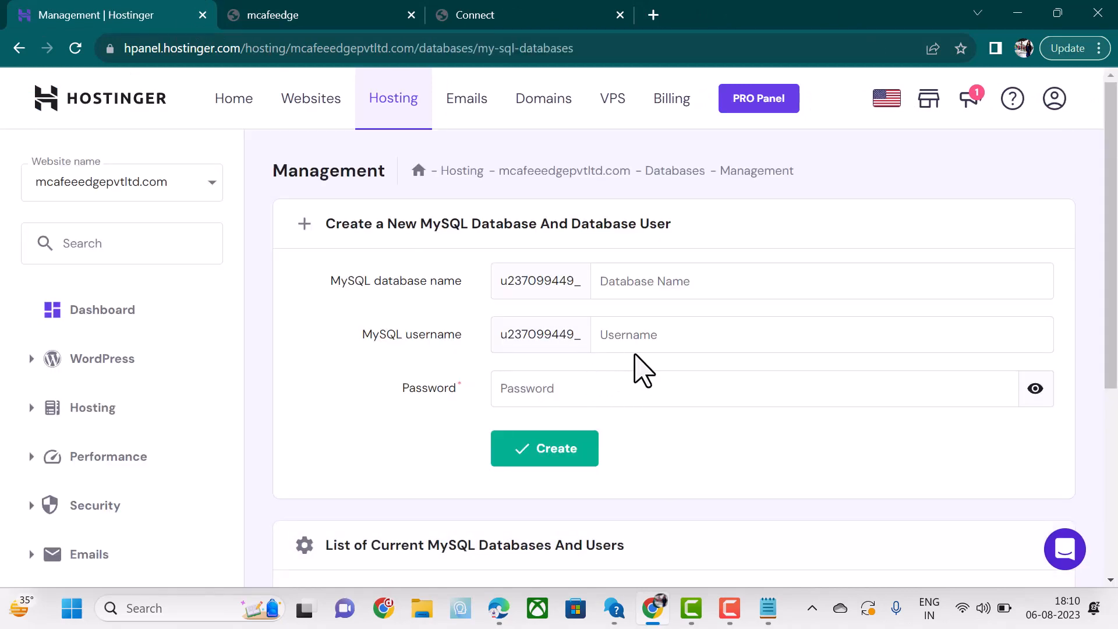
scroll(588, 454, "down", 1)
scroll(586, 440, "down", 5)
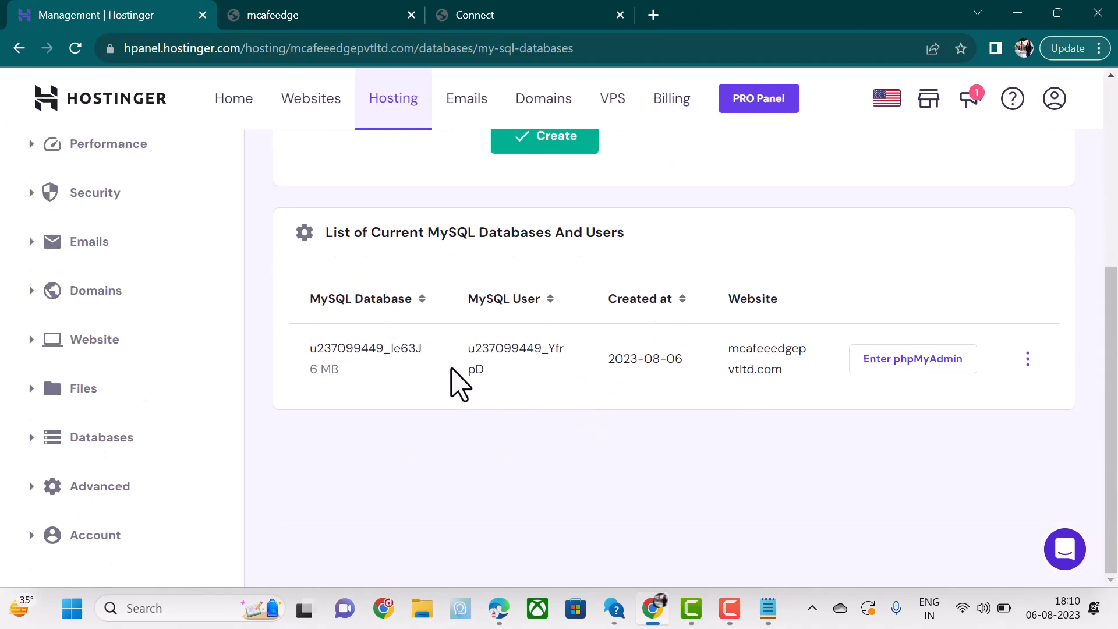
left_click(1027, 359)
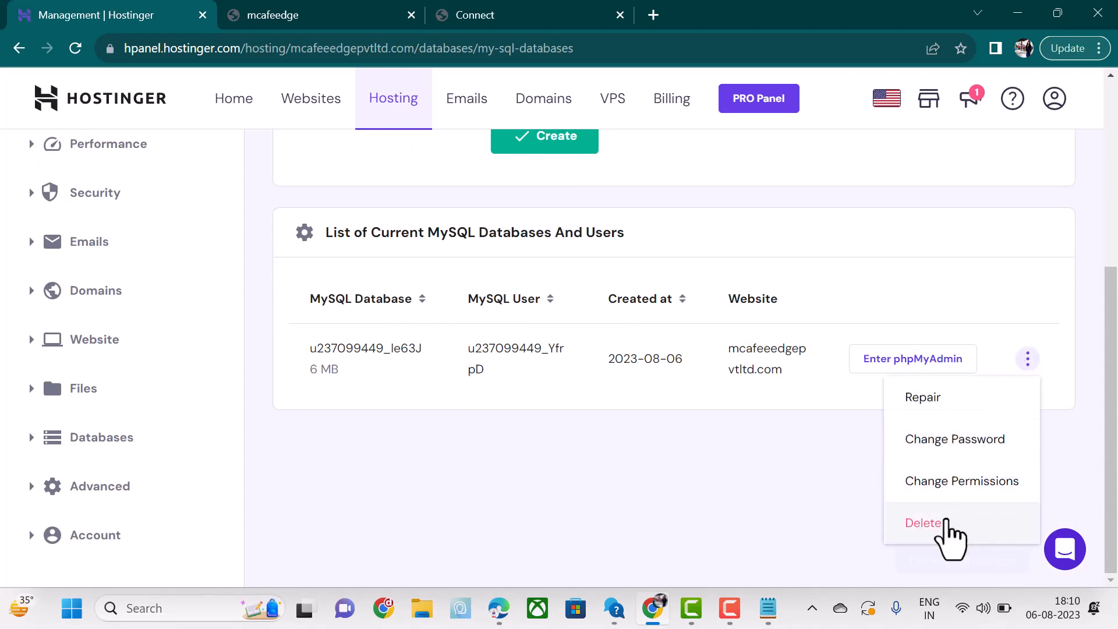
left_click(923, 523)
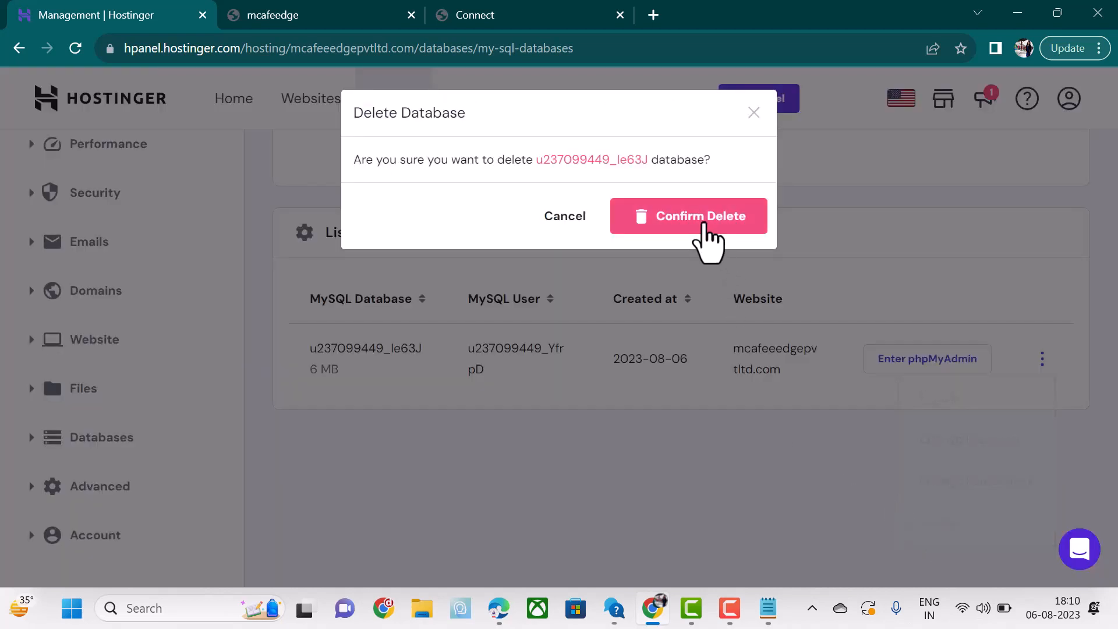
left_click(704, 224)
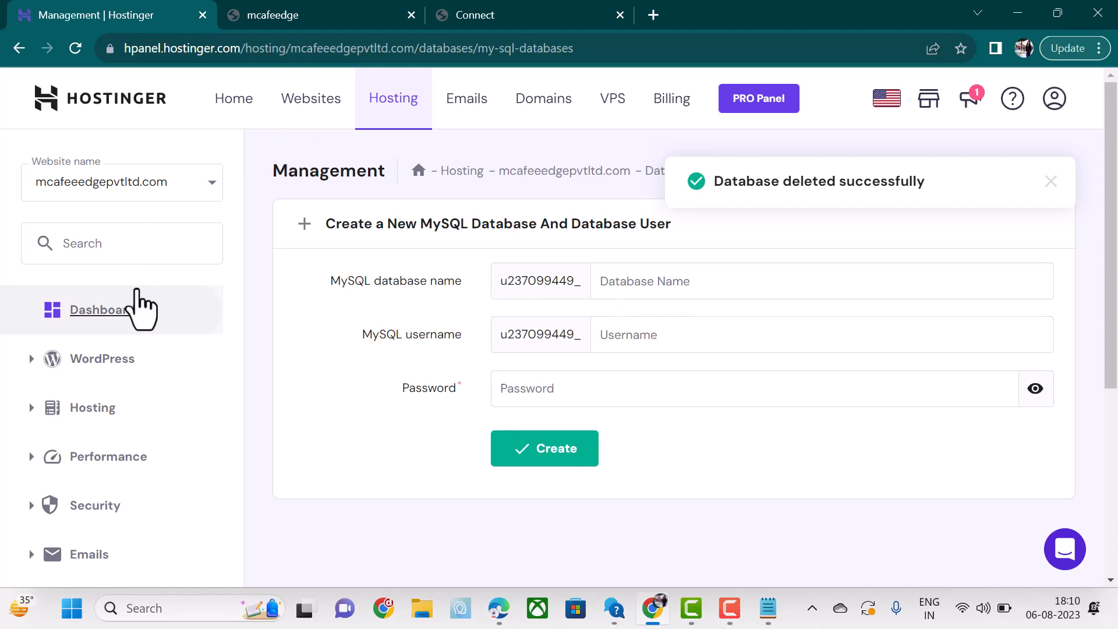
Reload mcafeeedgepvtltd.com in its browser tab to check the site's current state.
left_click(162, 177)
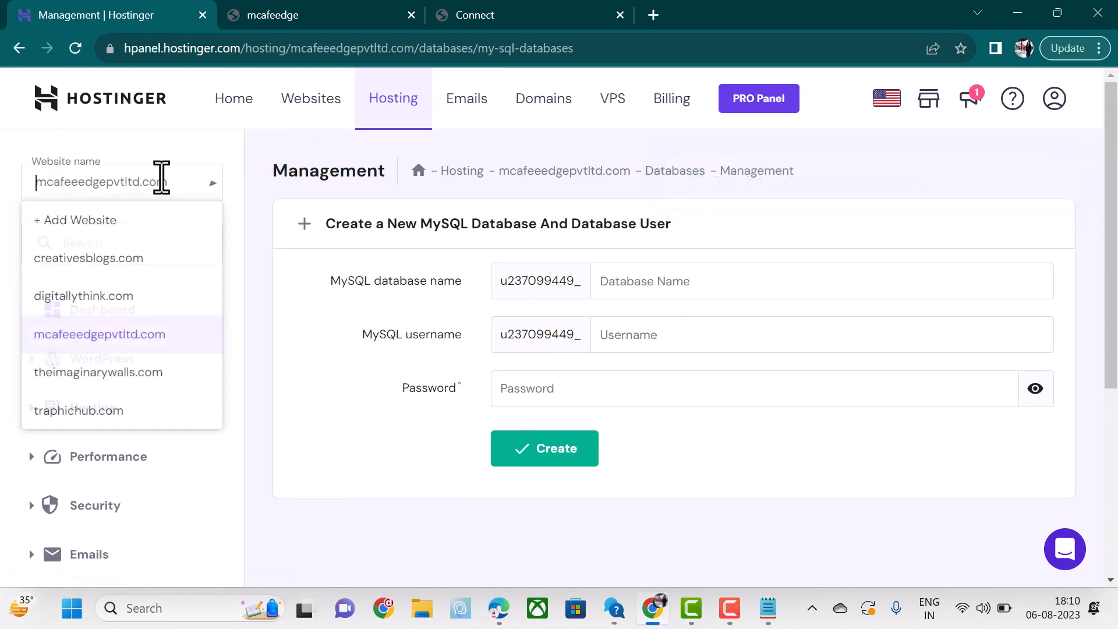
left_click(507, 14)
left_click(407, 48)
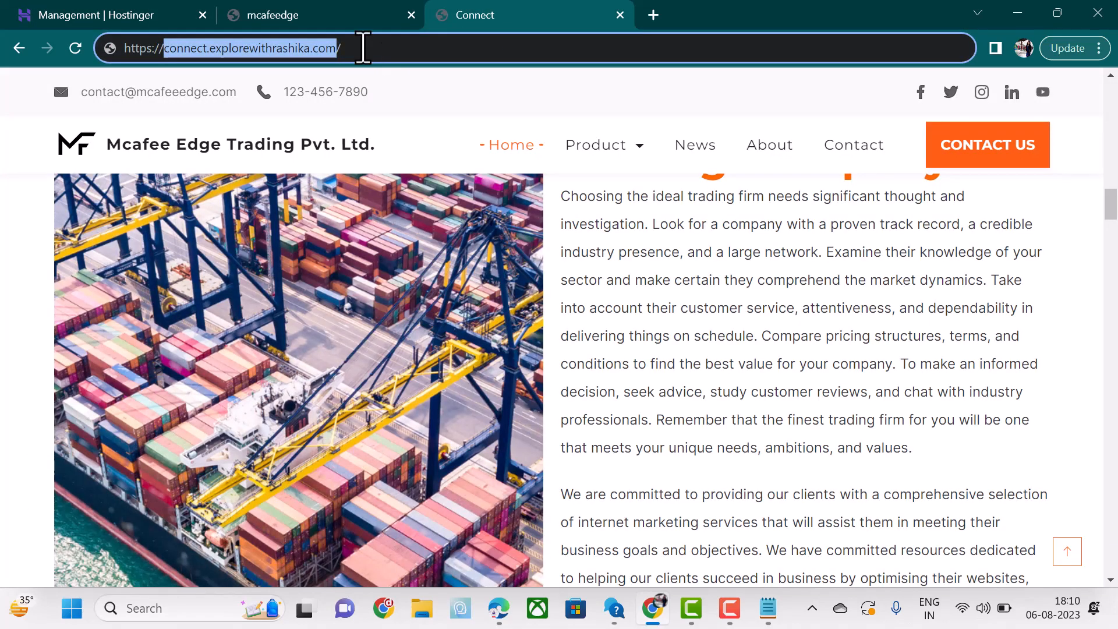
left_click(343, 15)
left_click(620, 14)
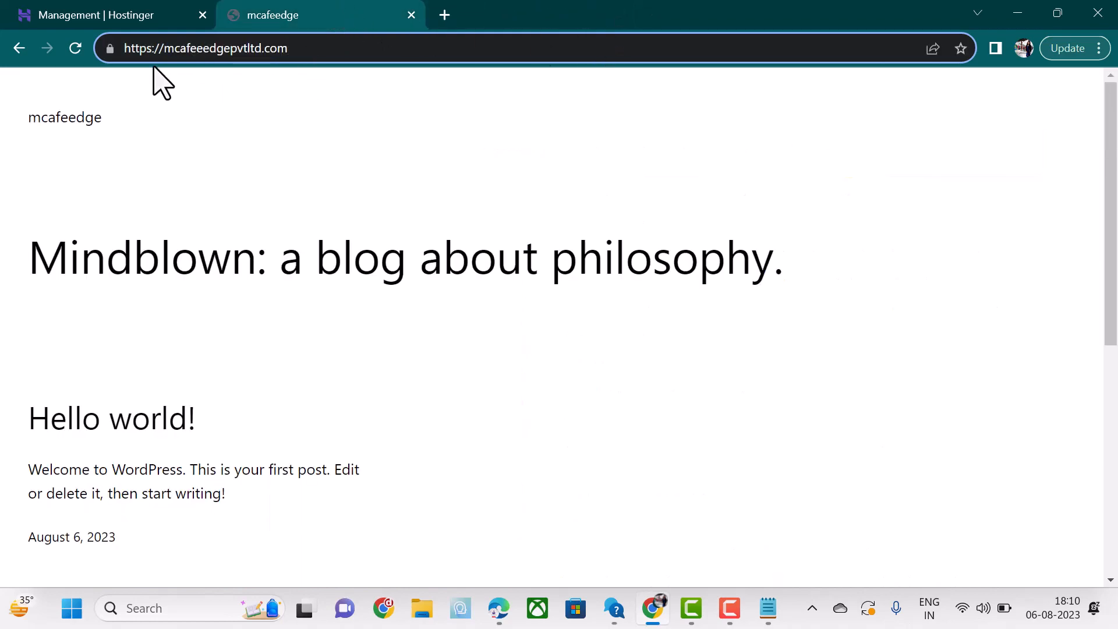
left_click(82, 46)
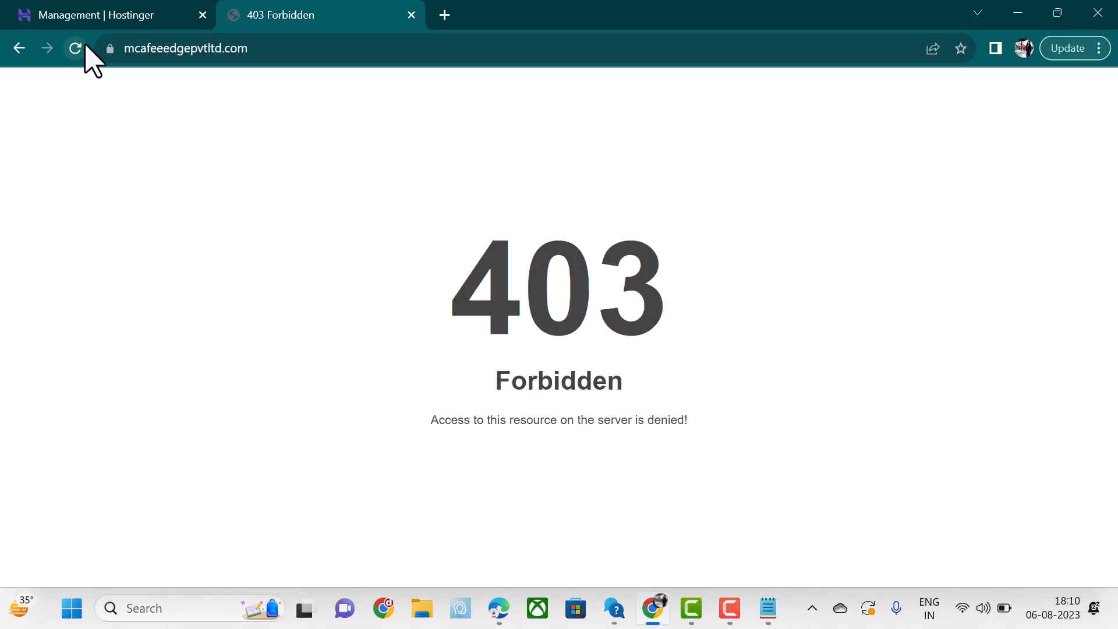
Return to the mcafeeedgepvtltd.com hosting dashboard via the Premium Web Hosting plan on the home page.
left_click(155, 14)
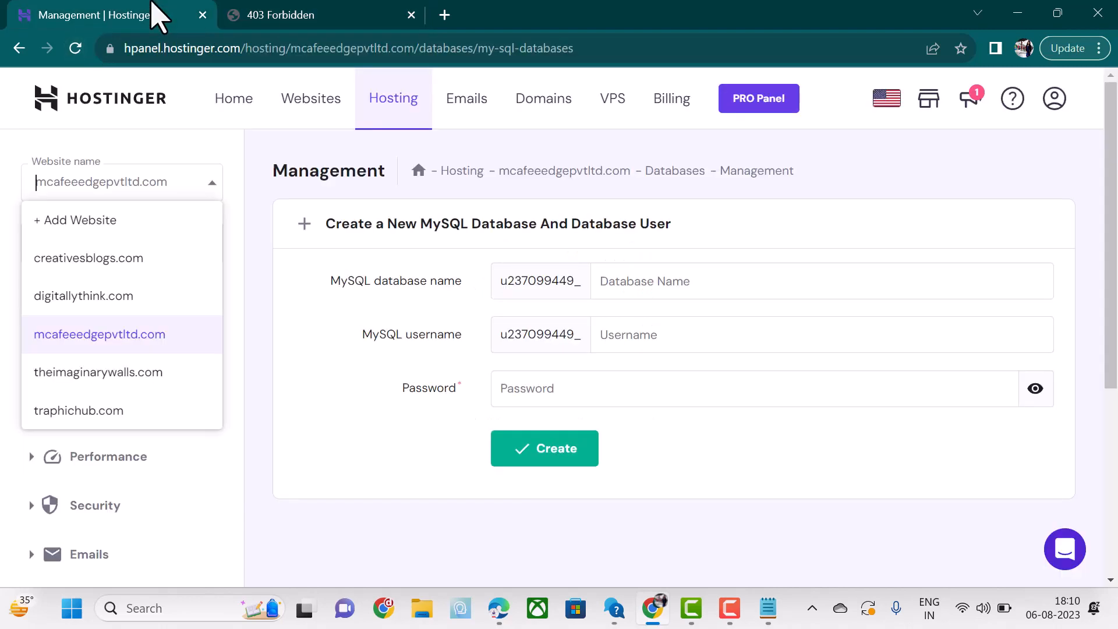
left_click(262, 314)
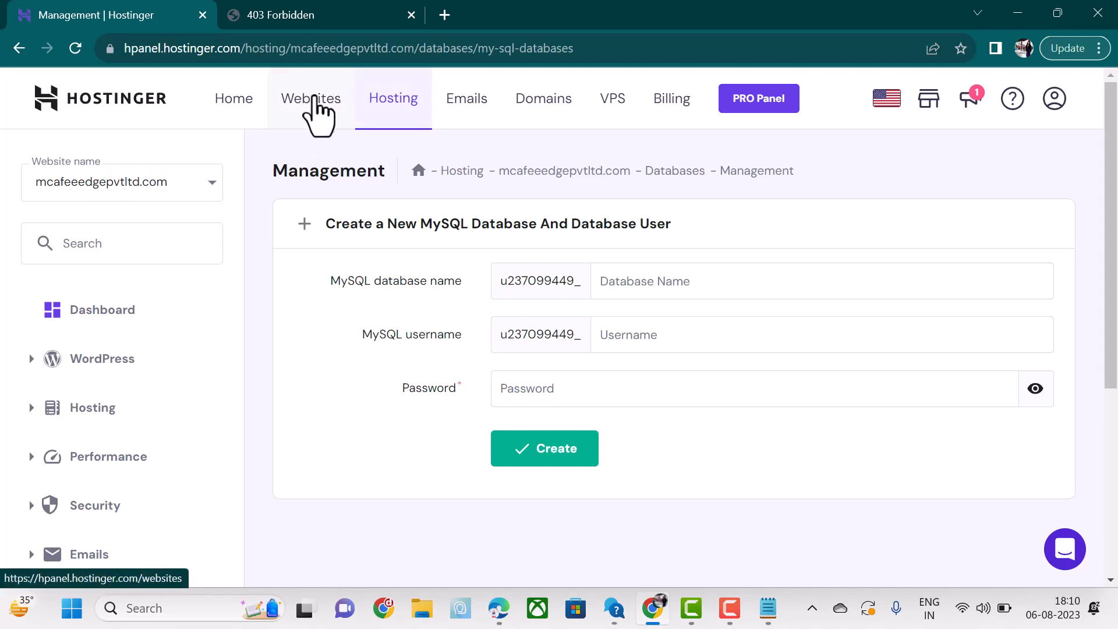
left_click(233, 104)
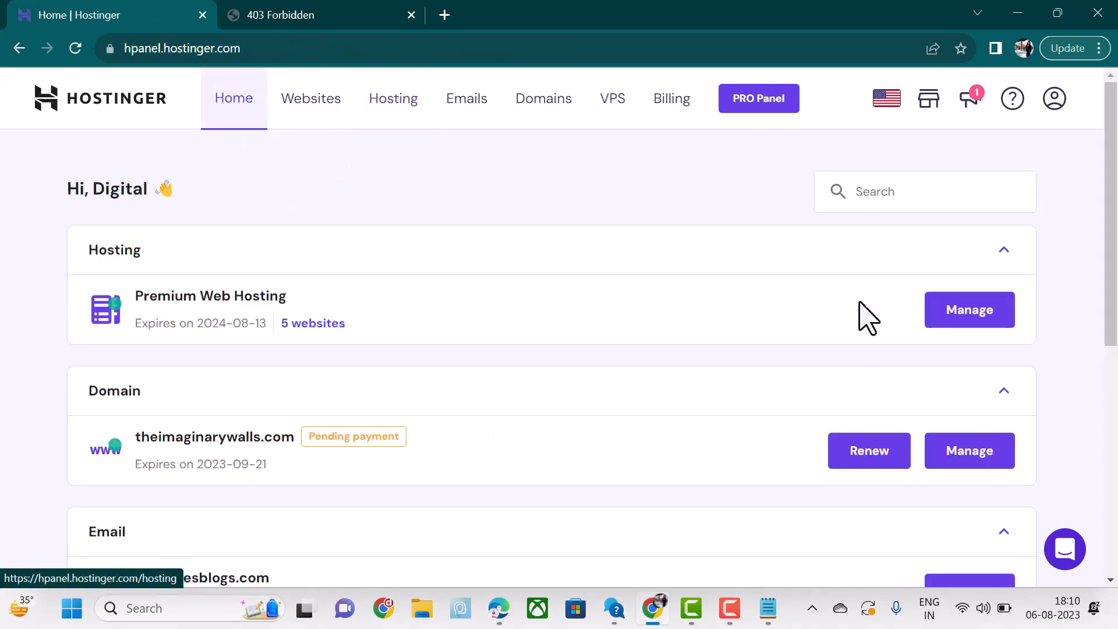
left_click(946, 312)
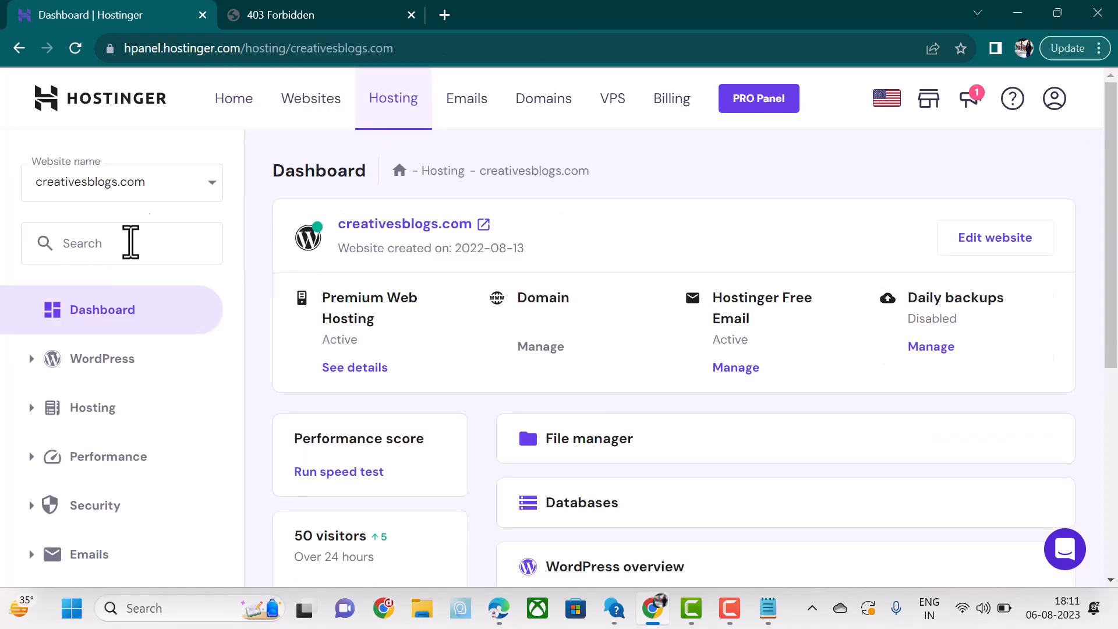
left_click(192, 189)
left_click(130, 337)
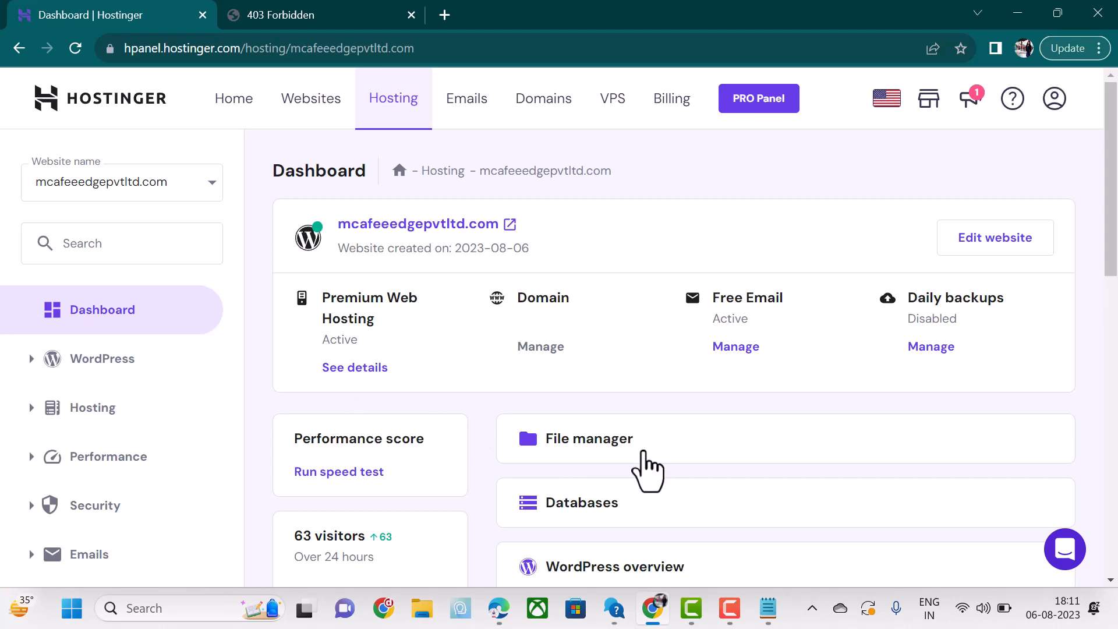
Open public_html in File Manager and upload the Connect zip from the Downloads folder.
left_click(652, 444)
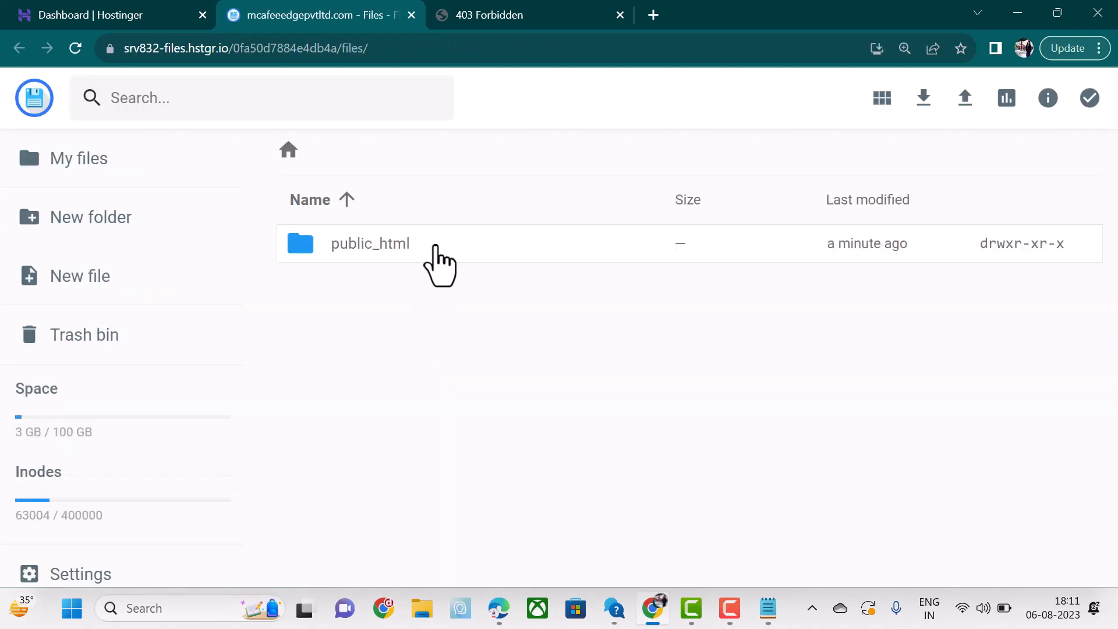
double_click(437, 247)
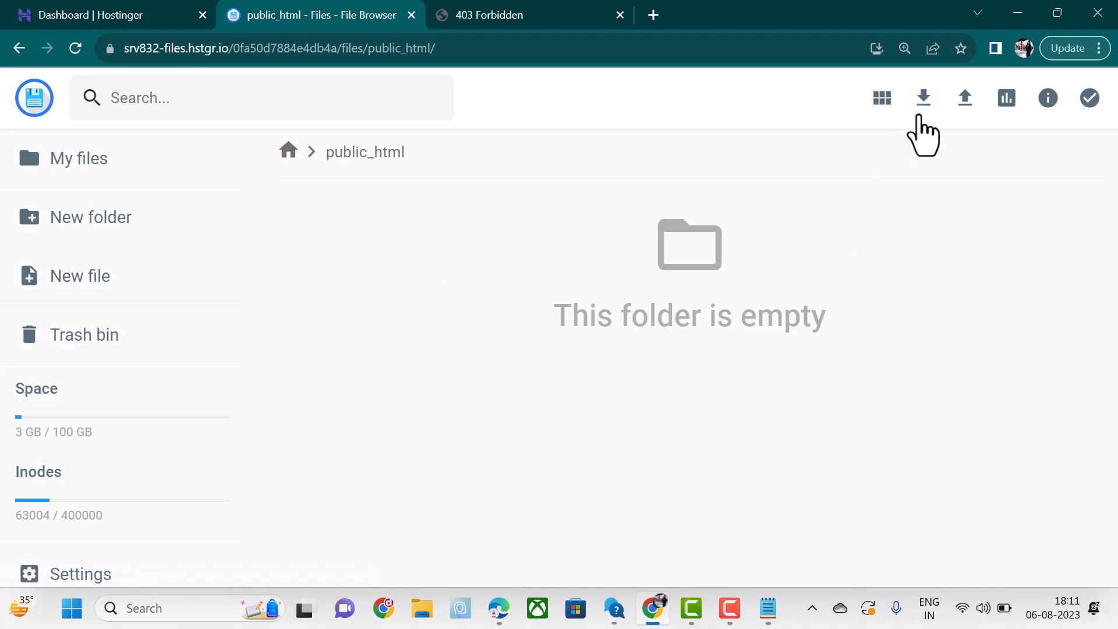
left_click(966, 99)
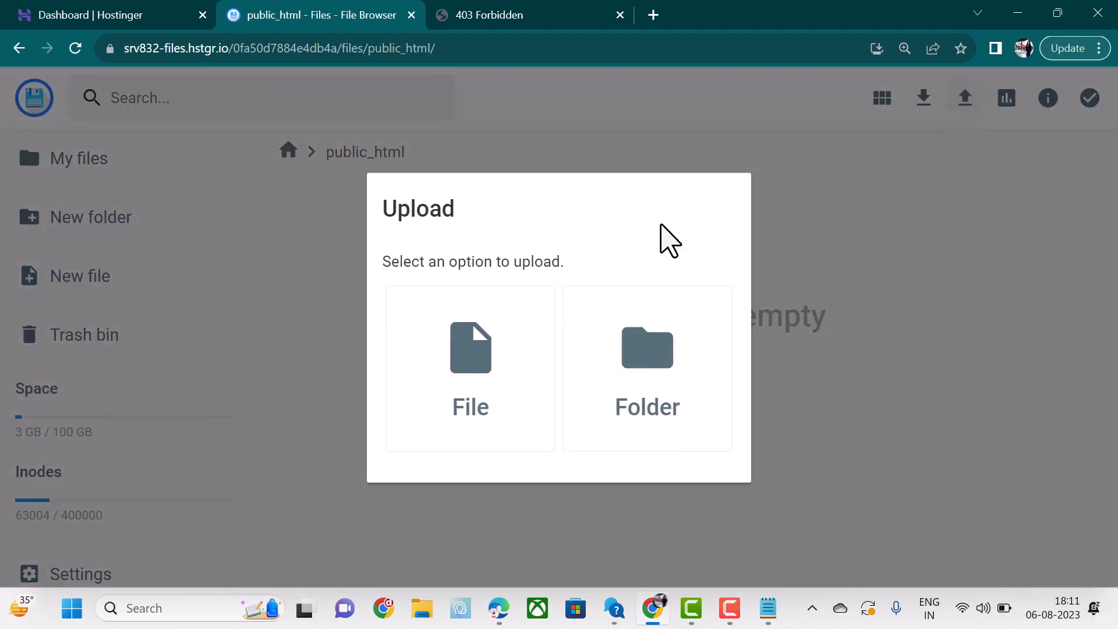
left_click(460, 362)
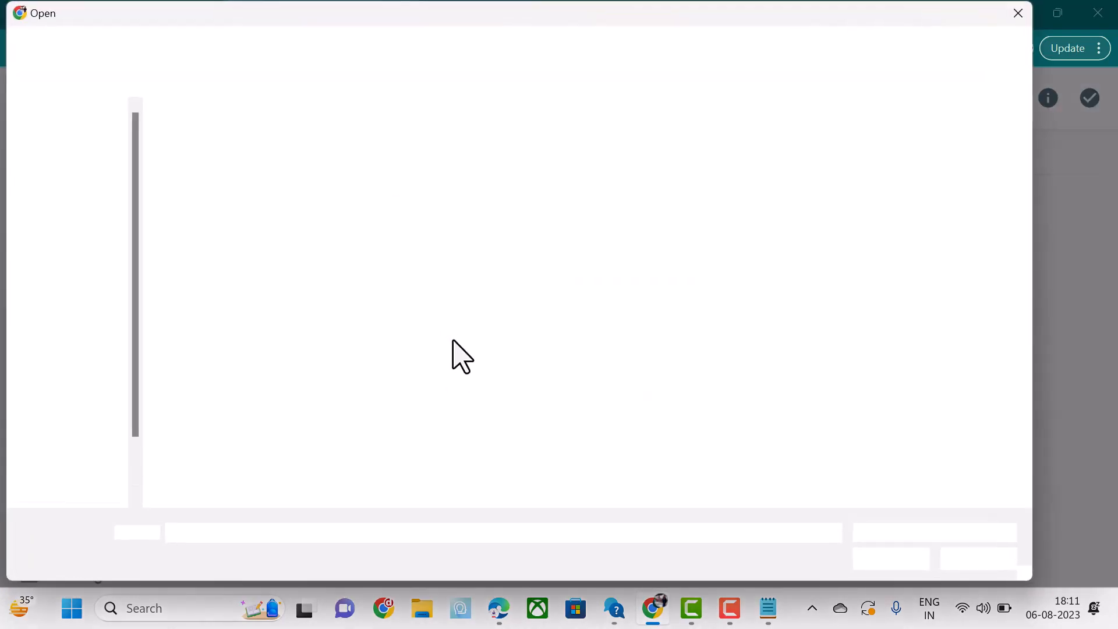
left_click(90, 235)
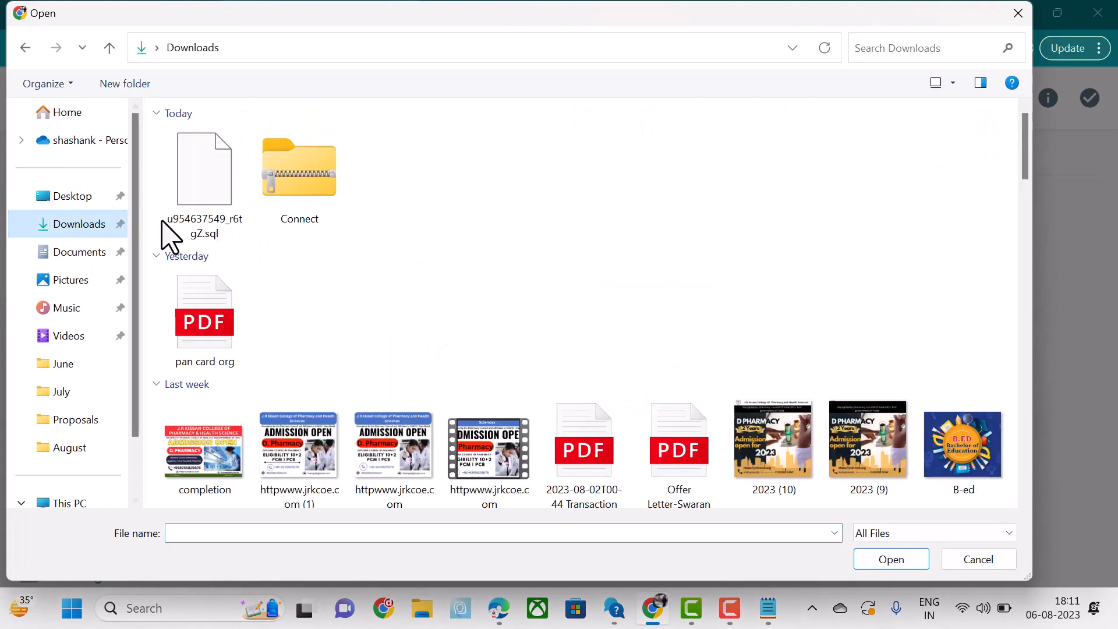
left_click(313, 177)
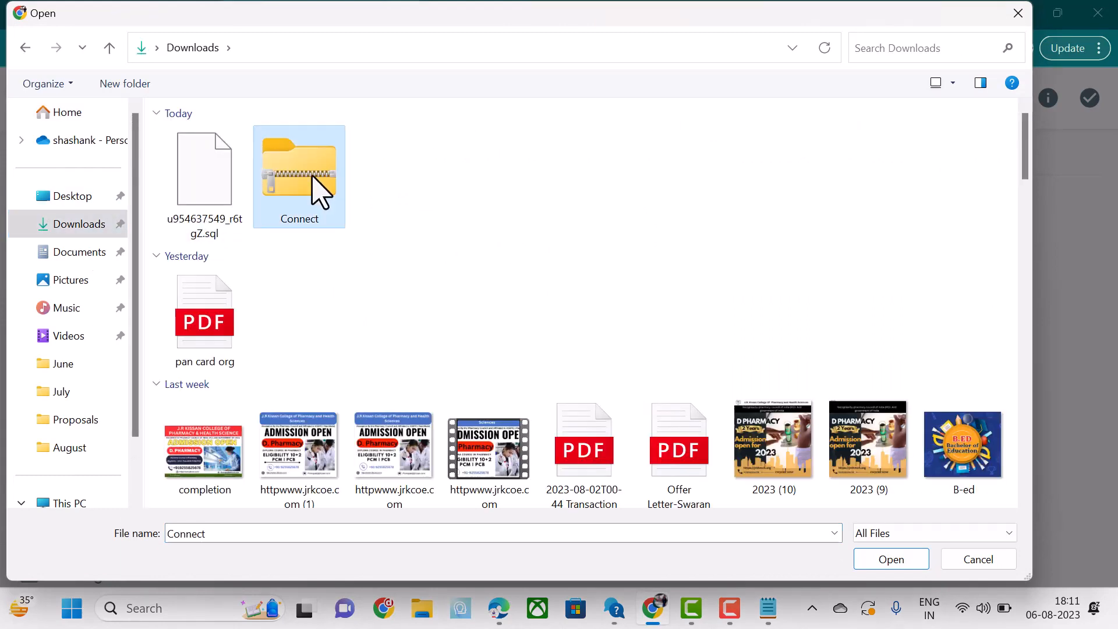
left_click(883, 562)
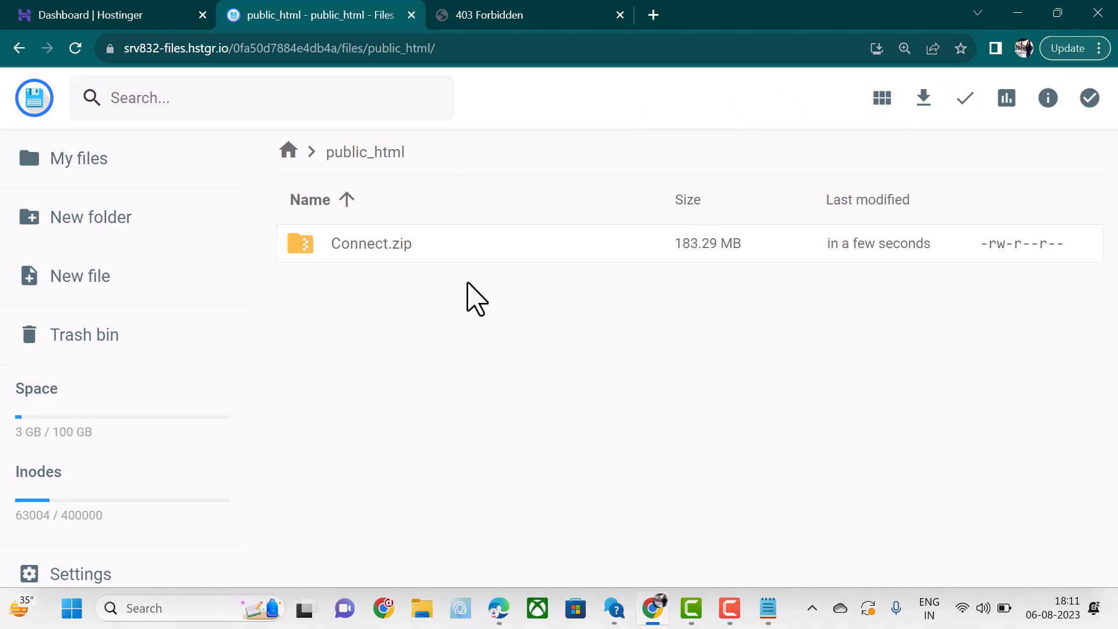
Extract Connect.zip into a new shashank folder inside public_html.
left_click(432, 257)
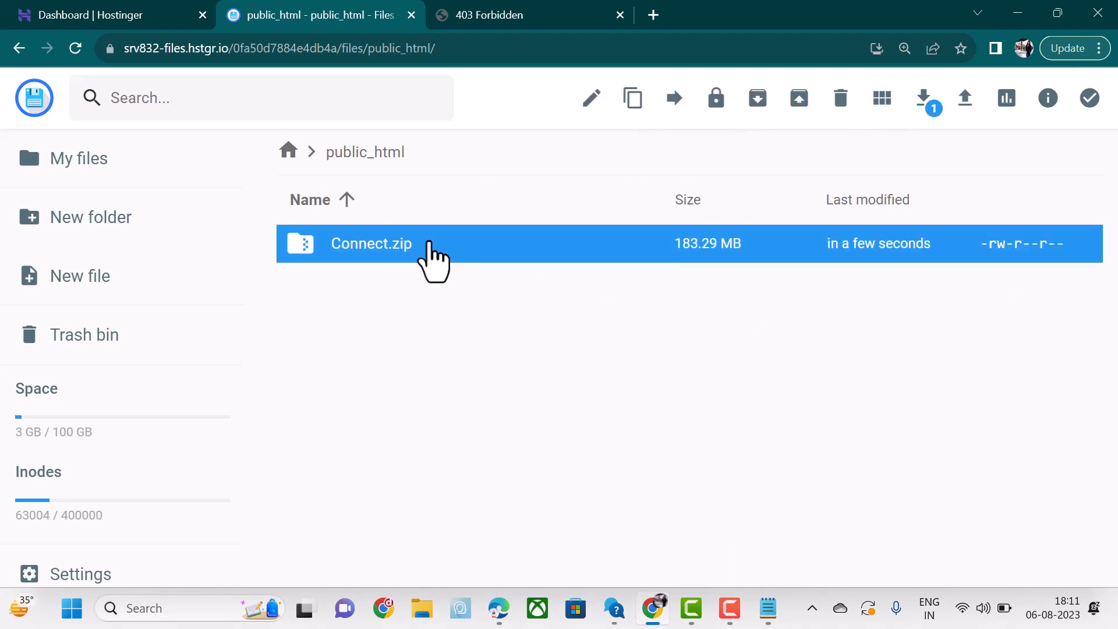
right_click(434, 257)
left_click(506, 509)
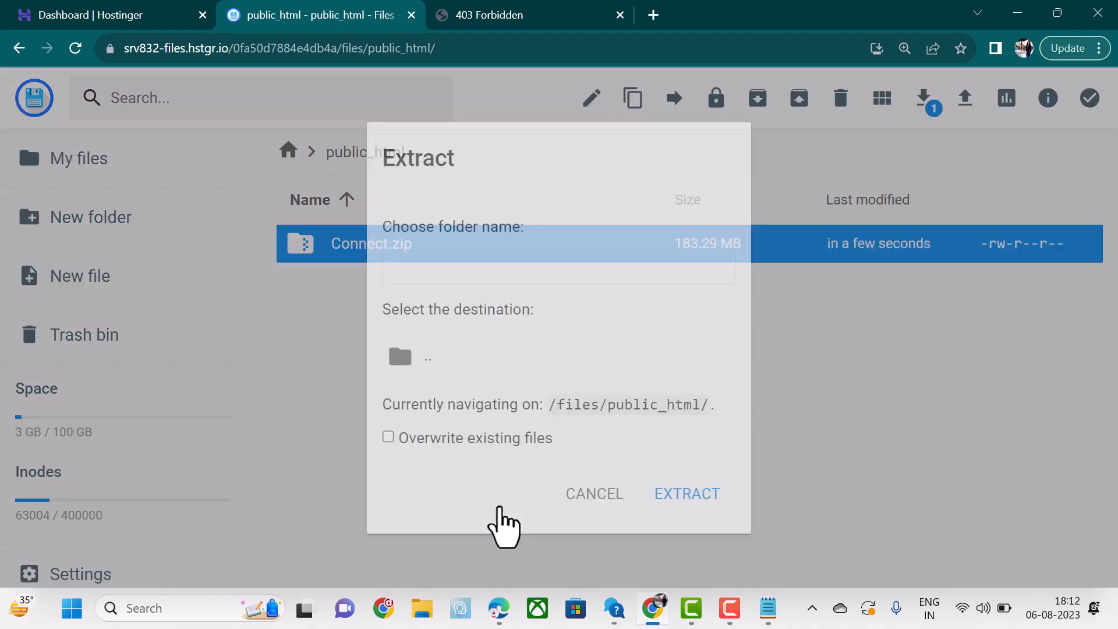
left_click(471, 275)
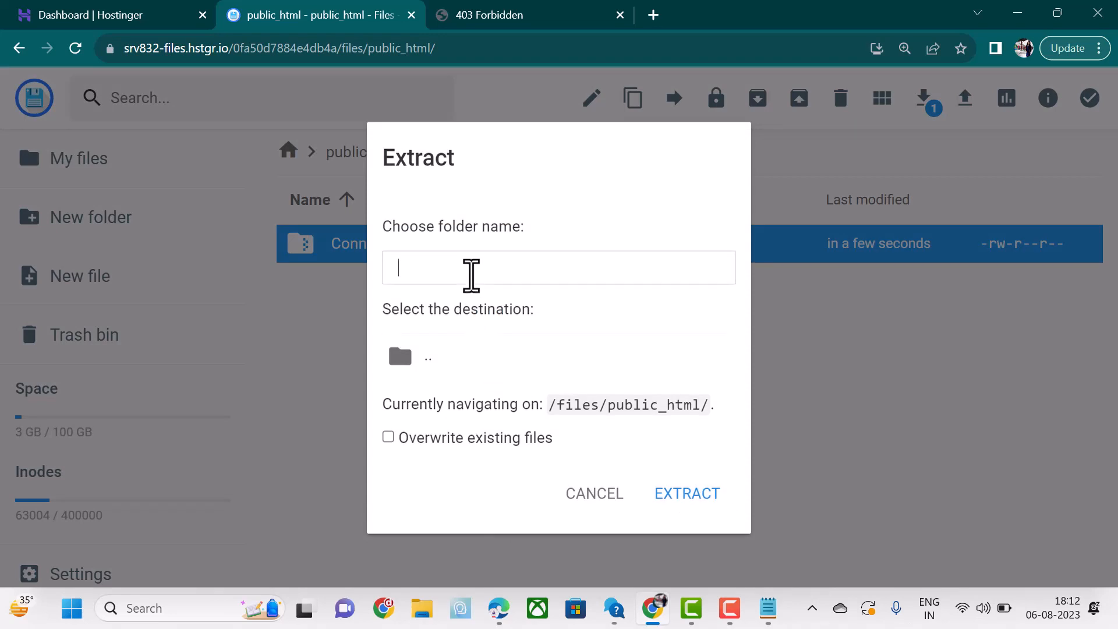
left_click(585, 495)
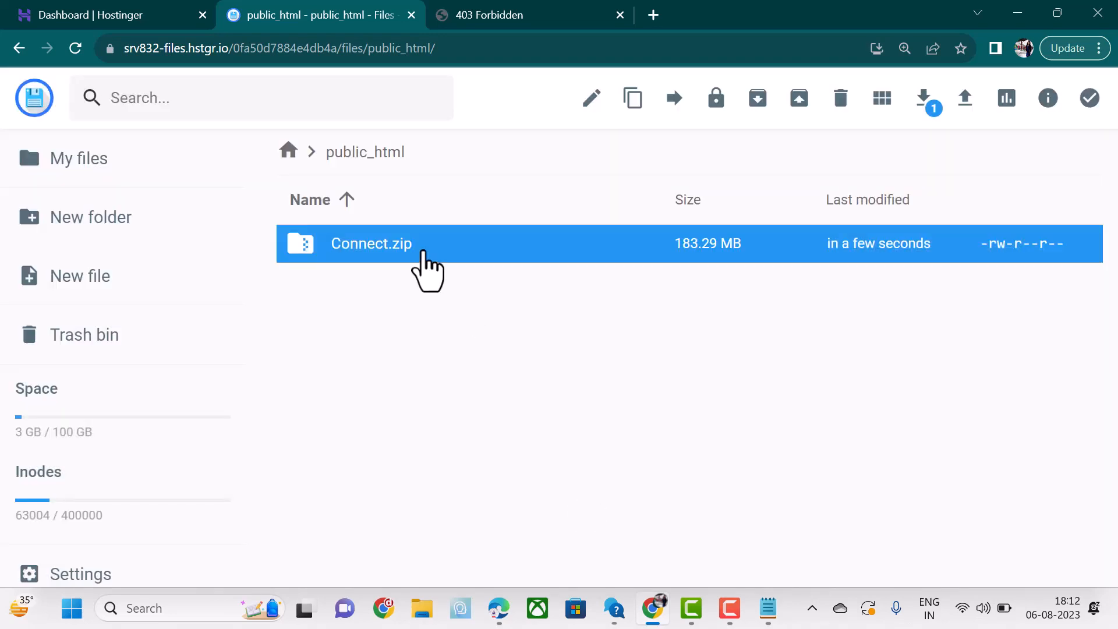
right_click(425, 262)
left_click(487, 520)
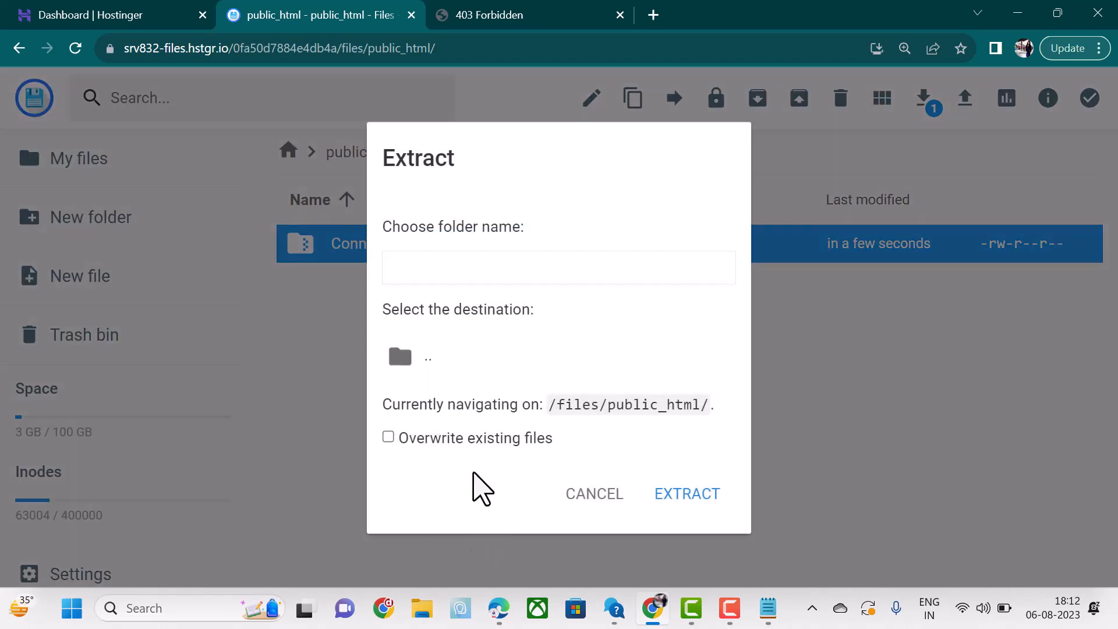
left_click(472, 267)
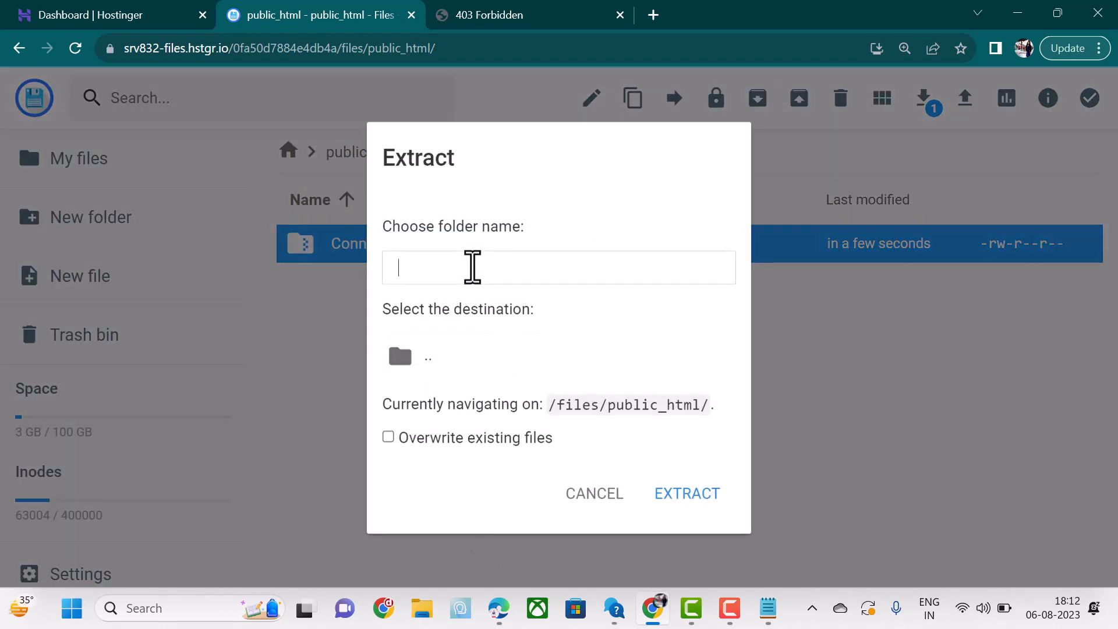
type("shashank")
left_click(678, 494)
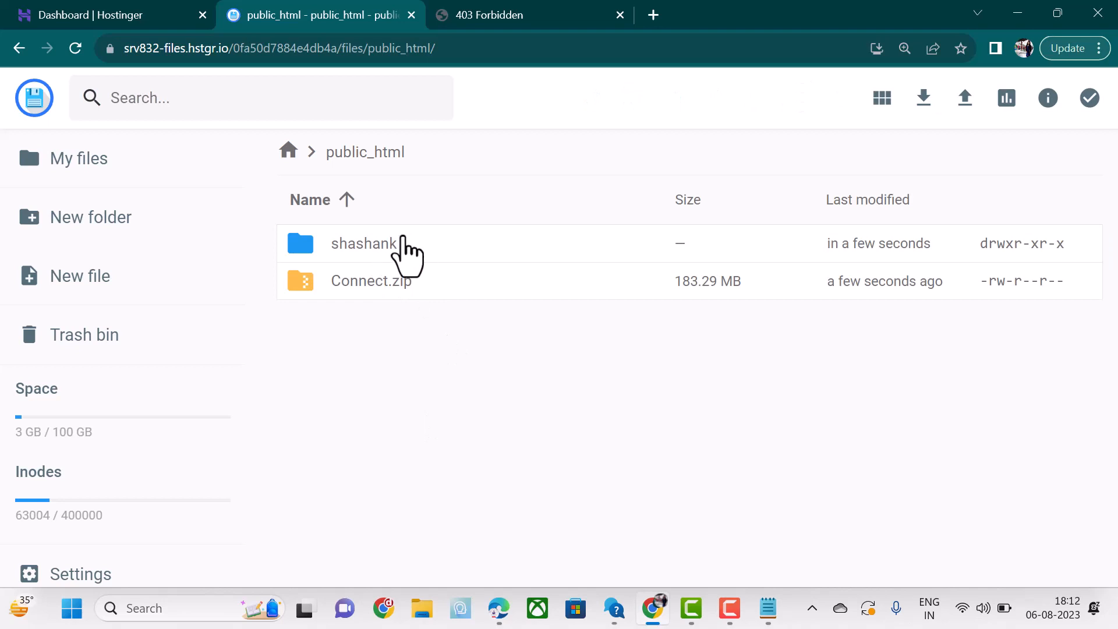
Delete the uploaded Connect.zip archive.
left_click(430, 282)
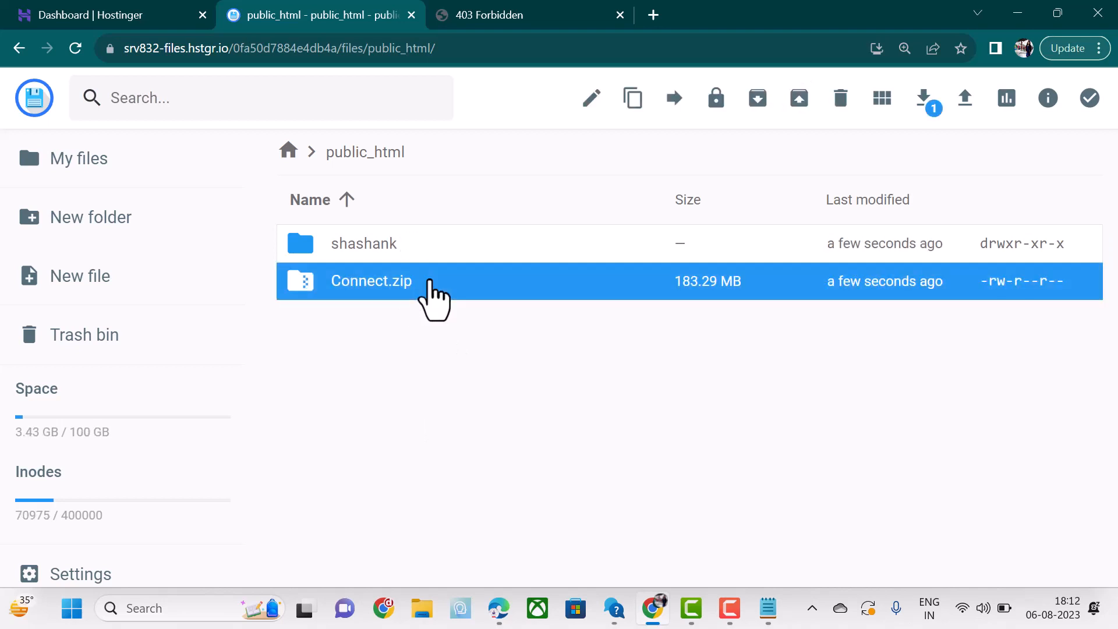
key("Delete")
key("Return")
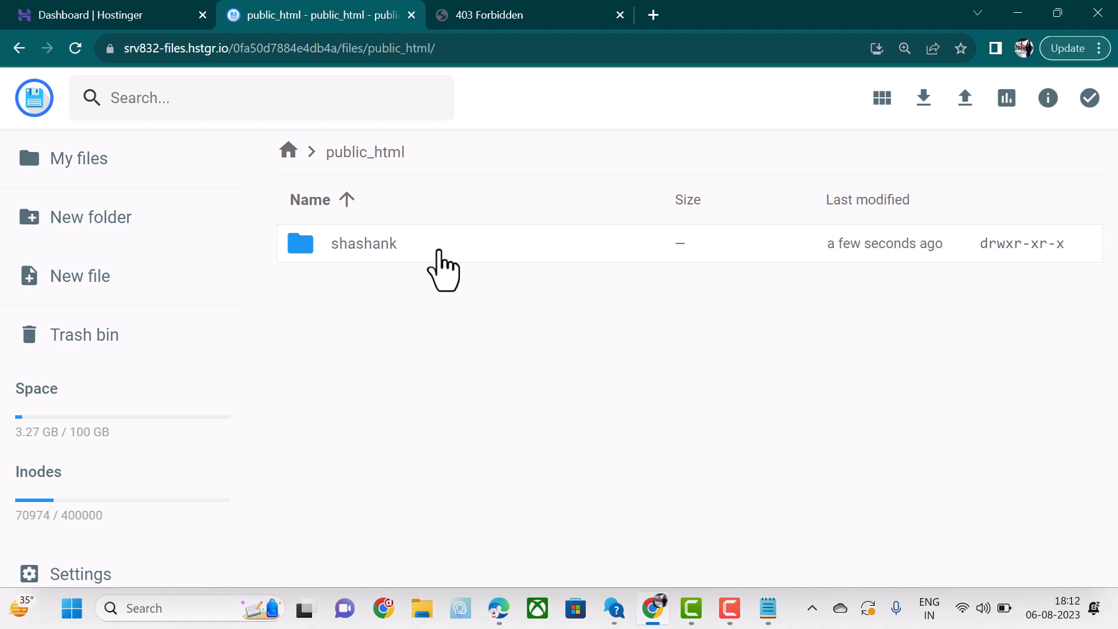
Move all WordPress files from shashank/Connect up into public_html.
double_click(437, 251)
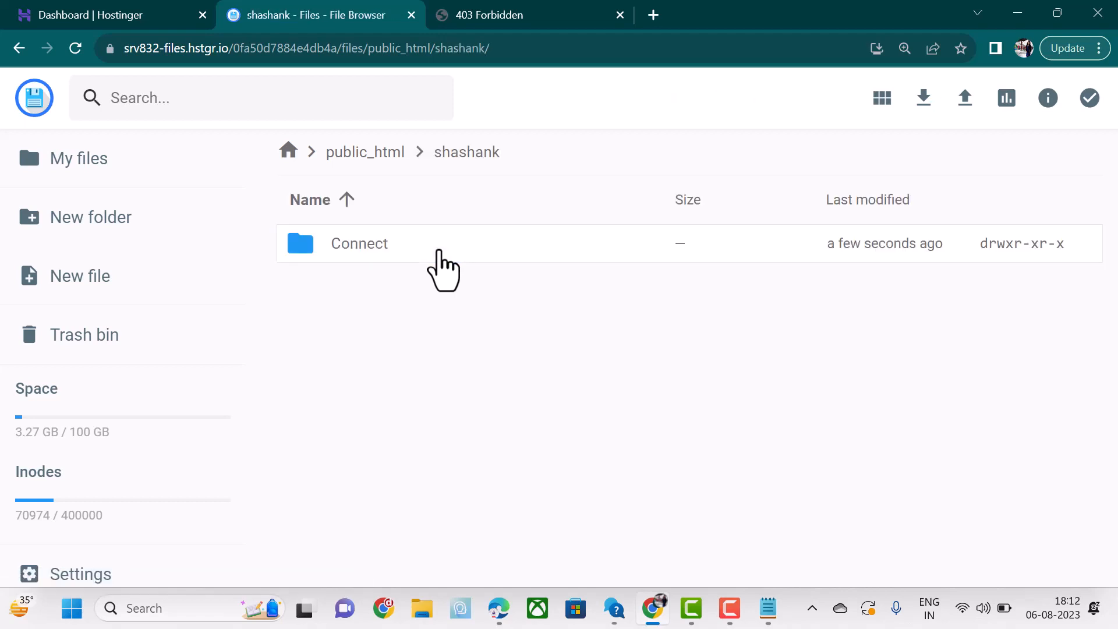
double_click(438, 250)
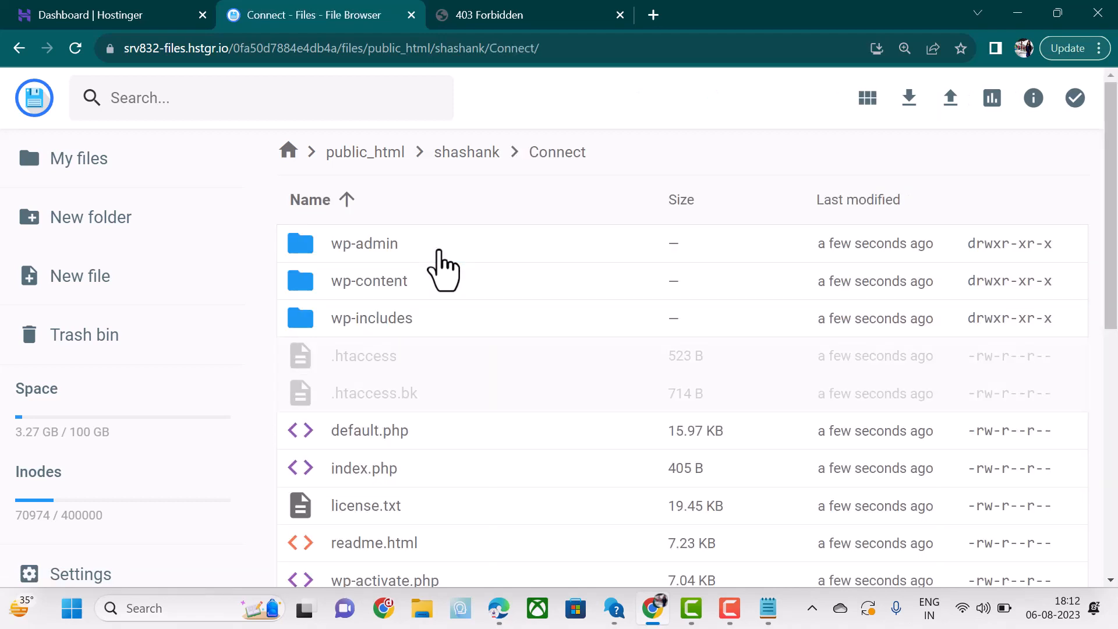
key("ctrl+a")
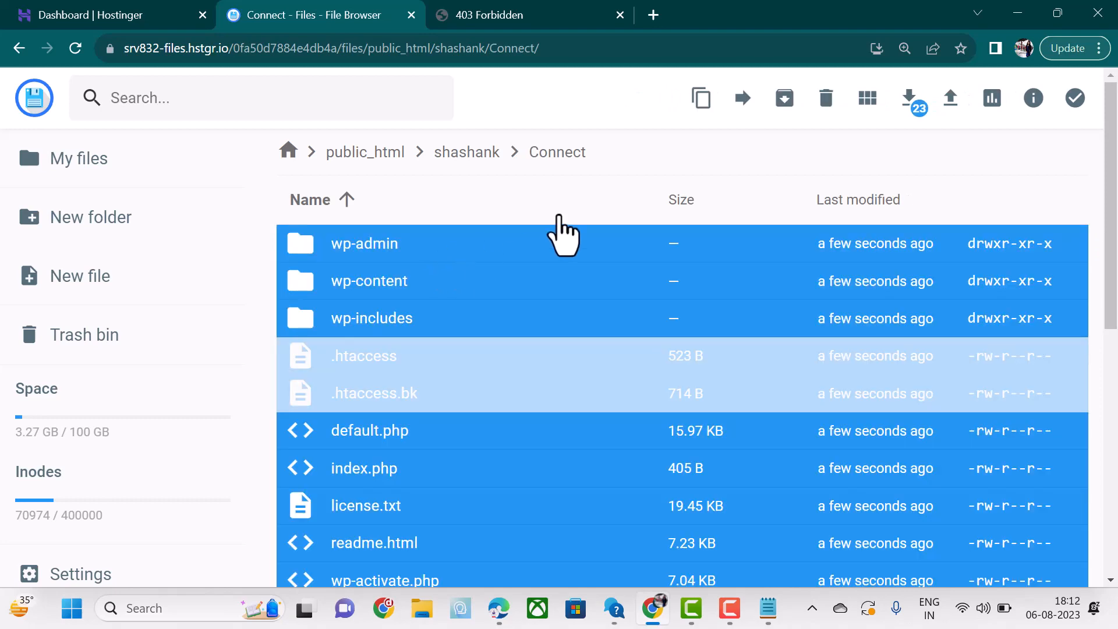
left_click(741, 98)
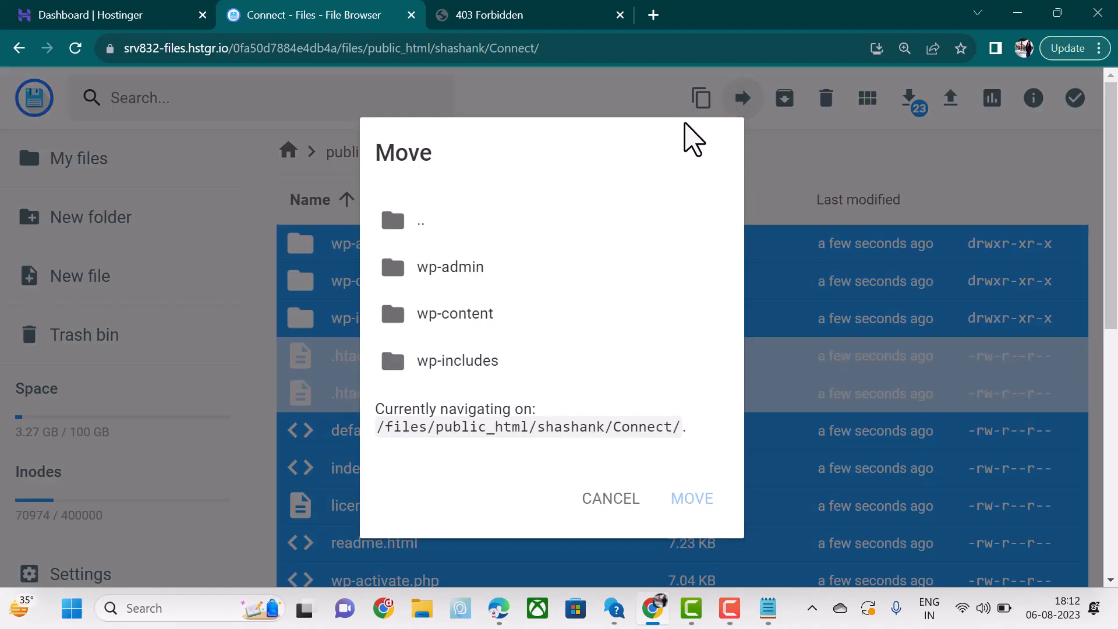
double_click(437, 241)
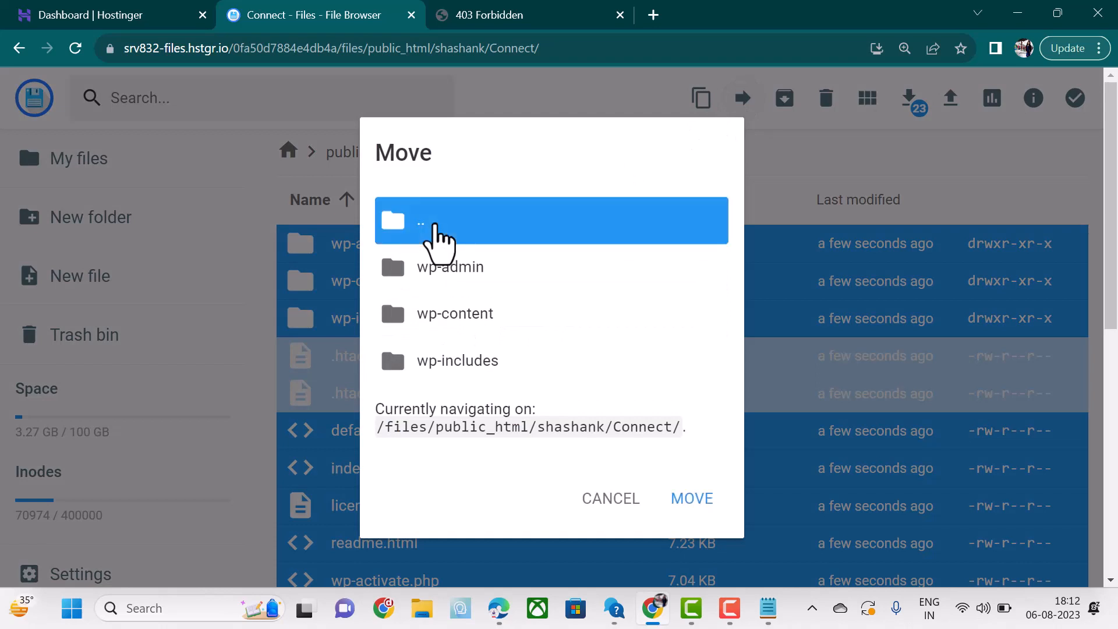
double_click(437, 269)
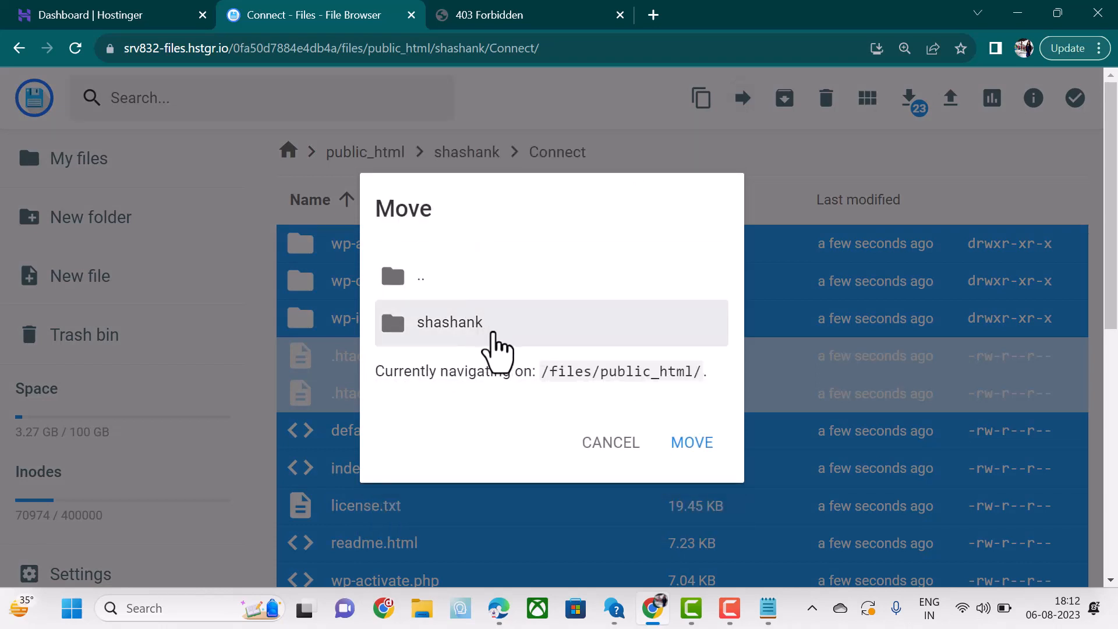
left_click(691, 446)
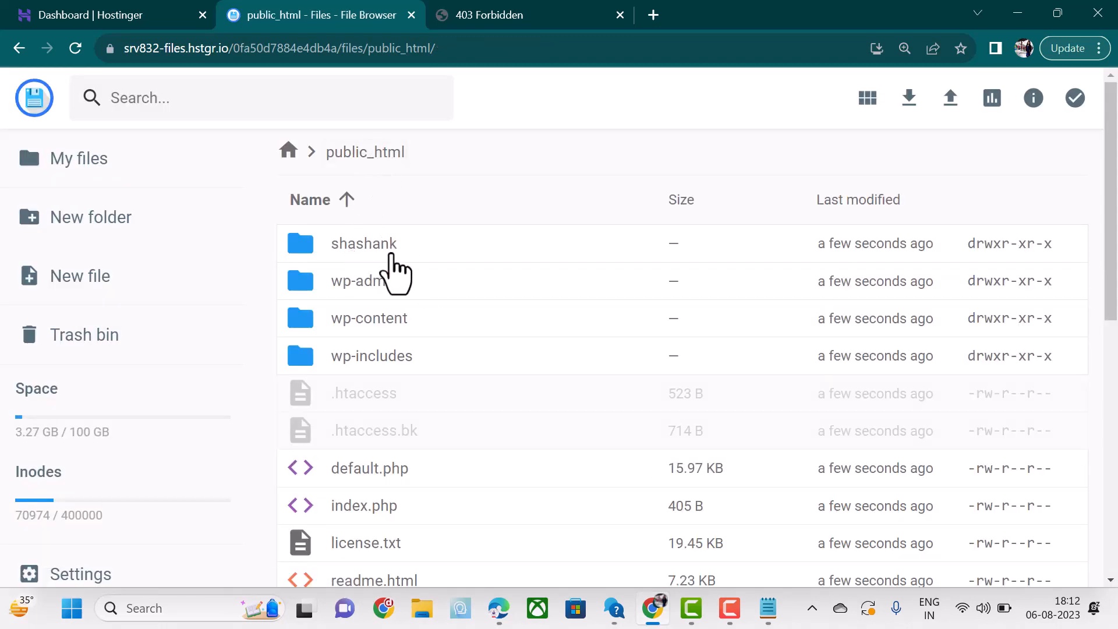
Delete the emptied shashank extraction folder.
left_click(418, 243)
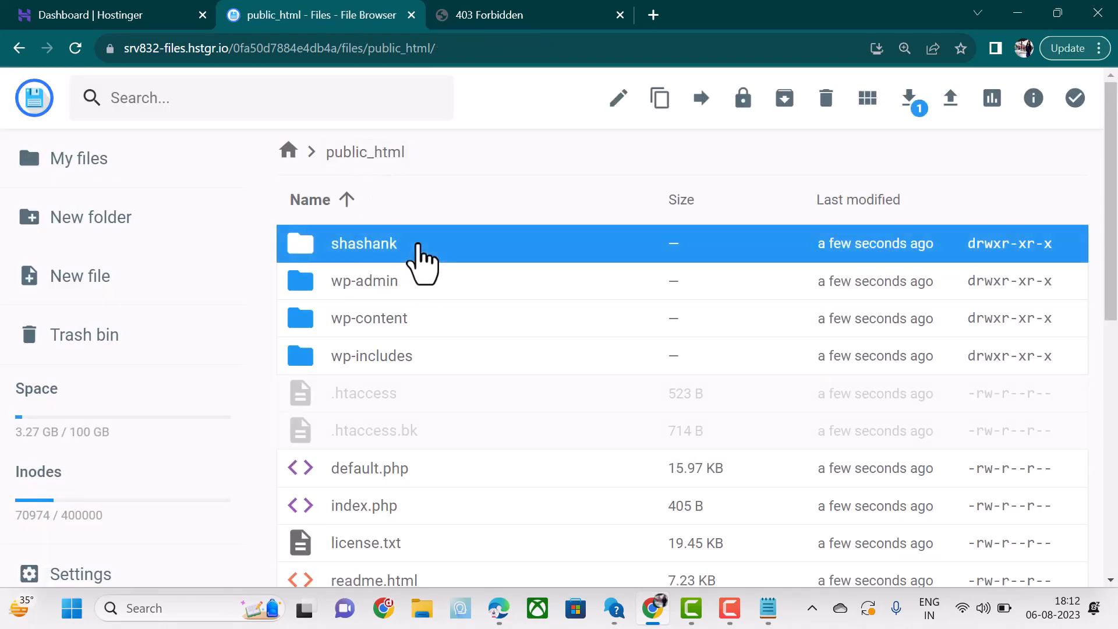
key("Delete")
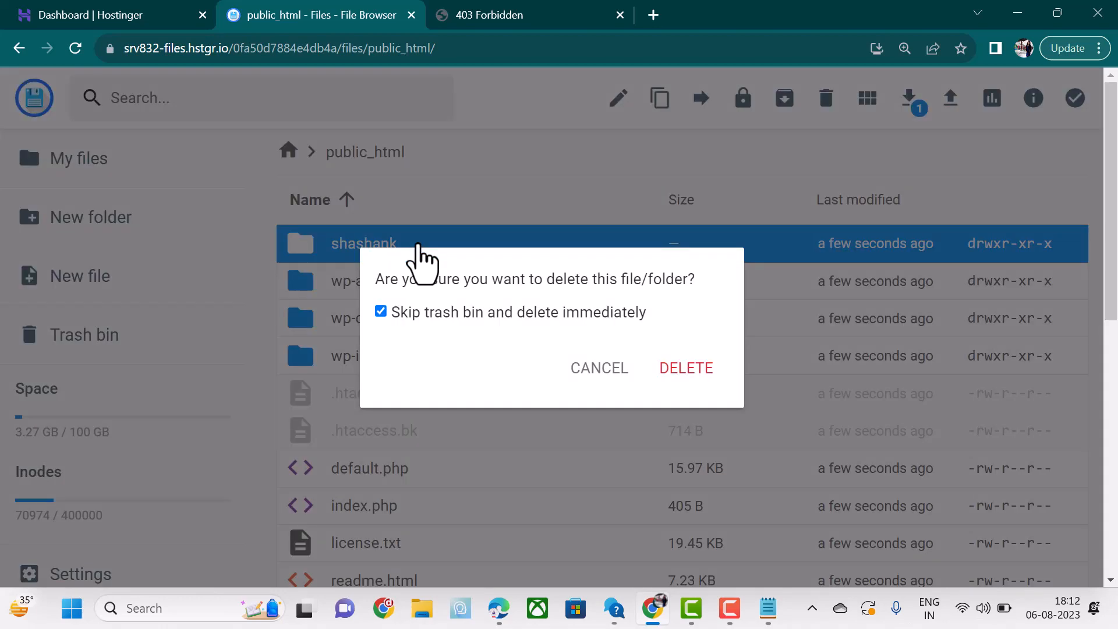
key("Return")
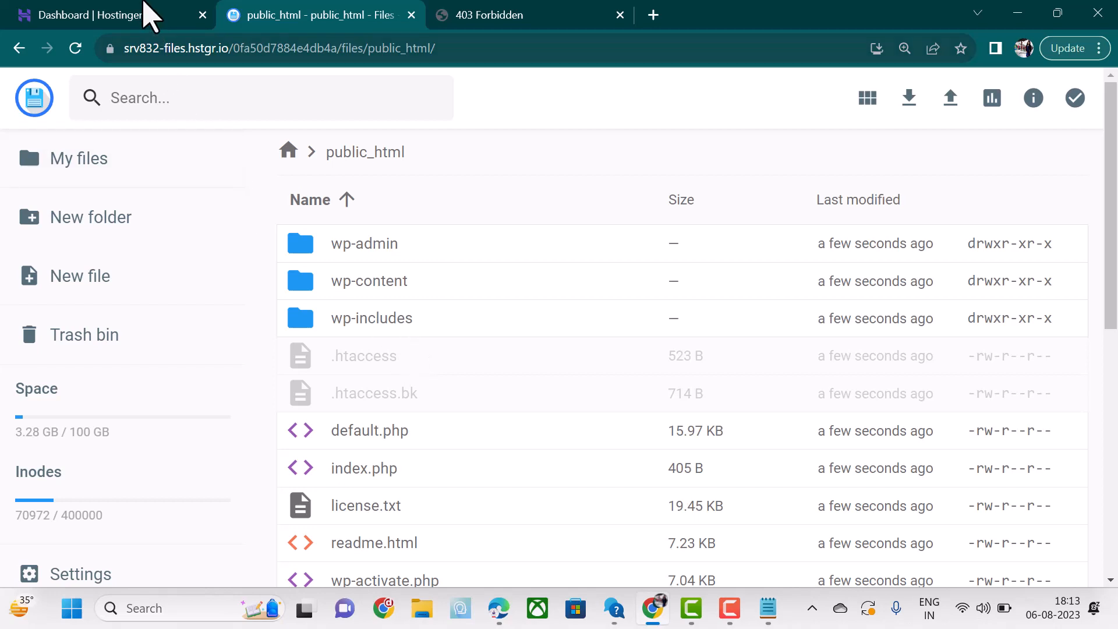
On the MySQL Databases page, enter Shashank as the new database name and fill in a username.
left_click(143, 13)
scroll(664, 506, "down", 3)
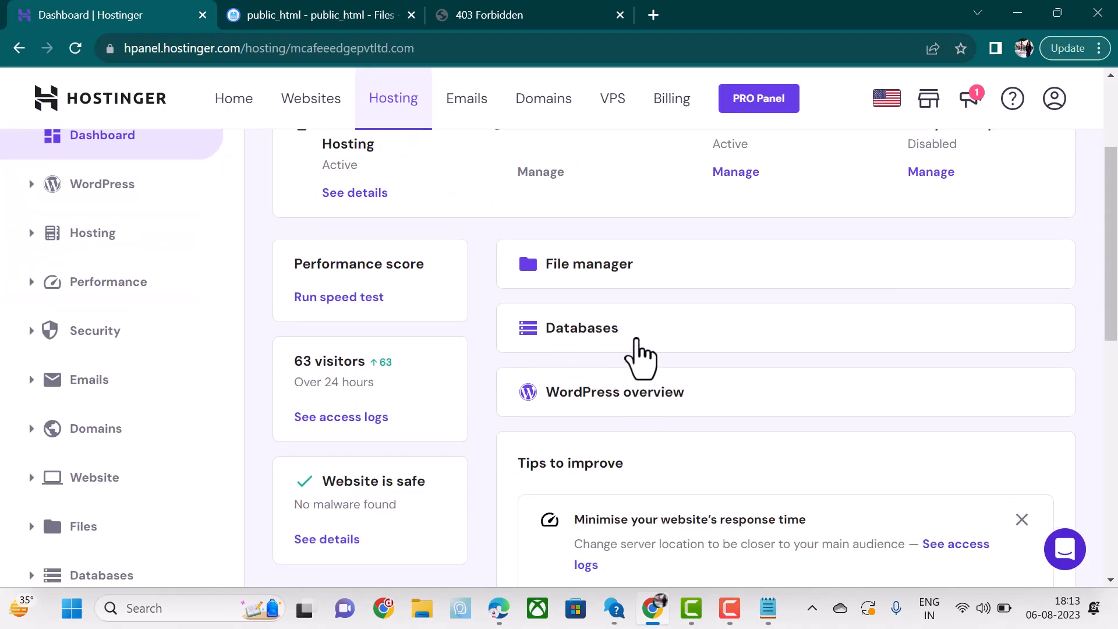
scroll(634, 350, "up", 3)
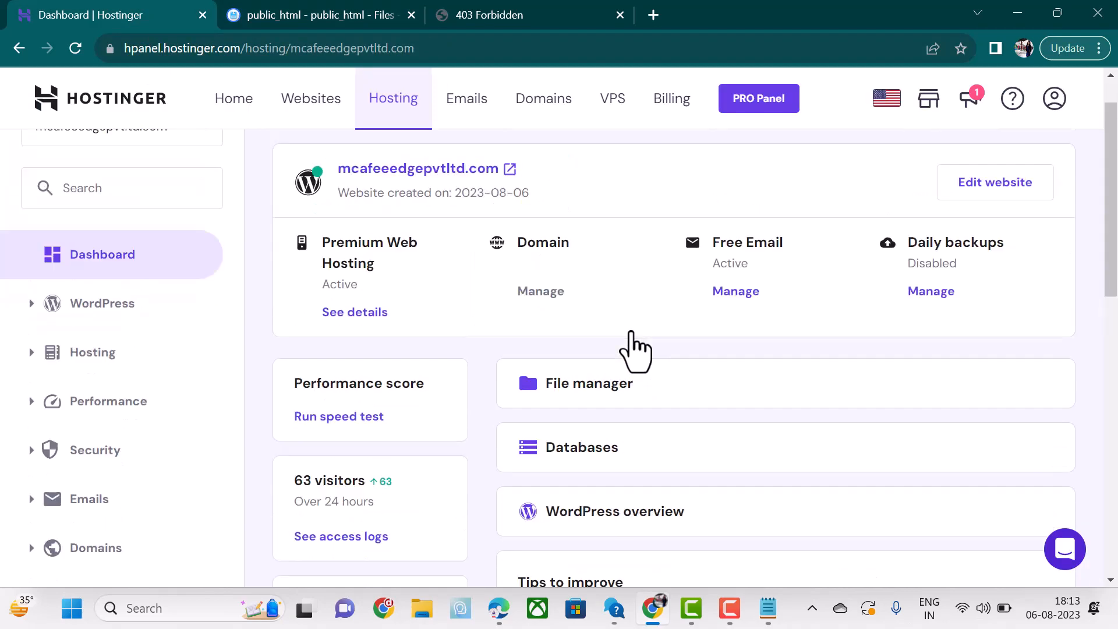
left_click(654, 505)
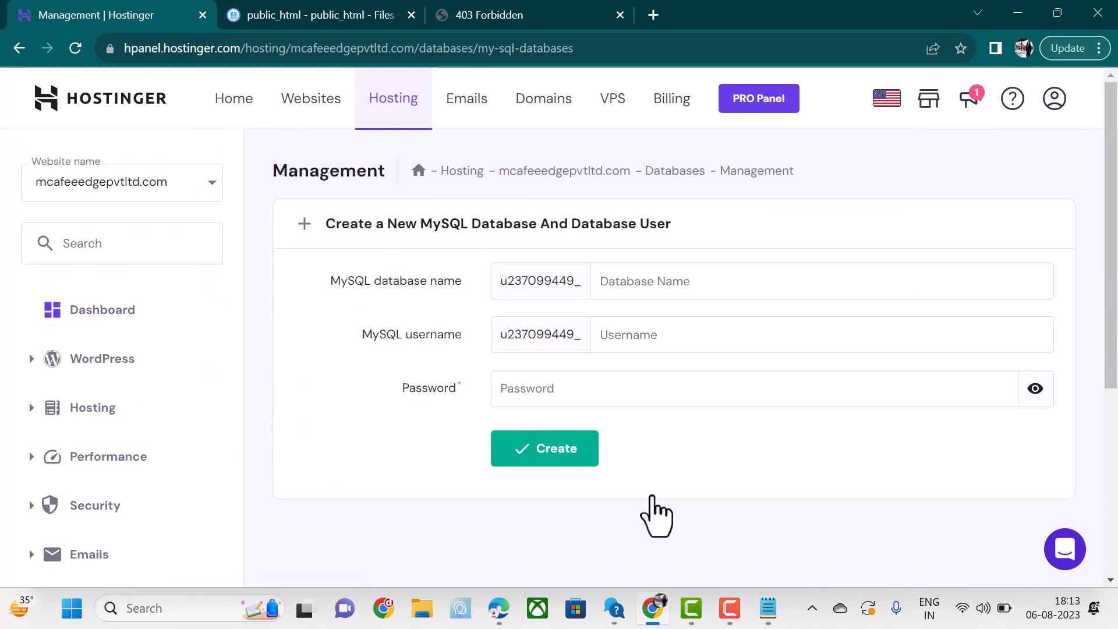
scroll(612, 409, "down", 1)
scroll(620, 424, "down", 2)
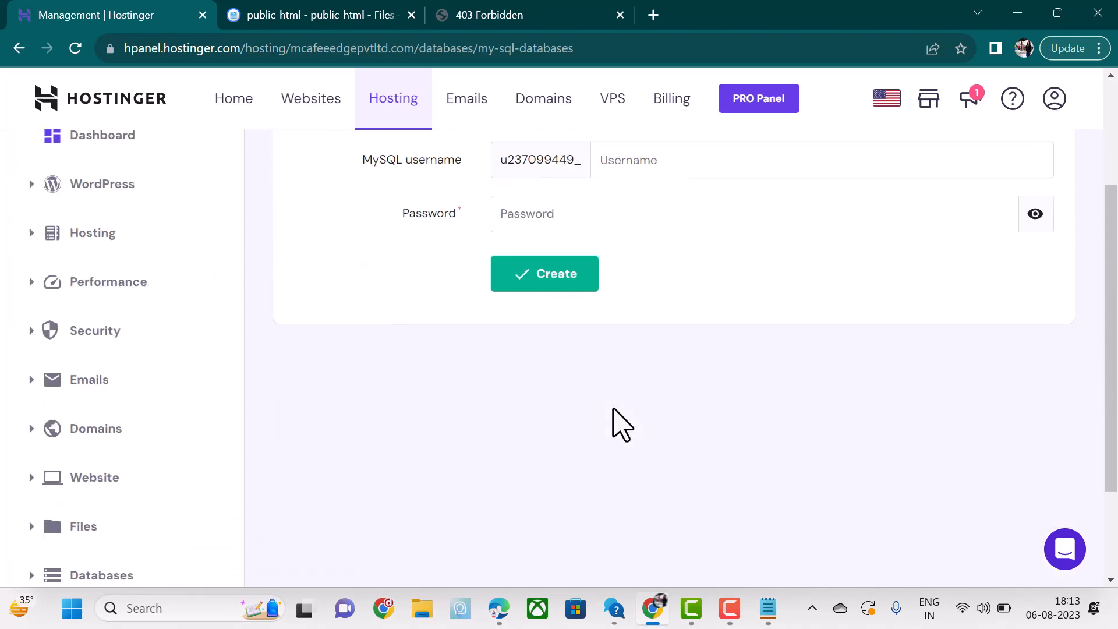
scroll(614, 411, "up", 3)
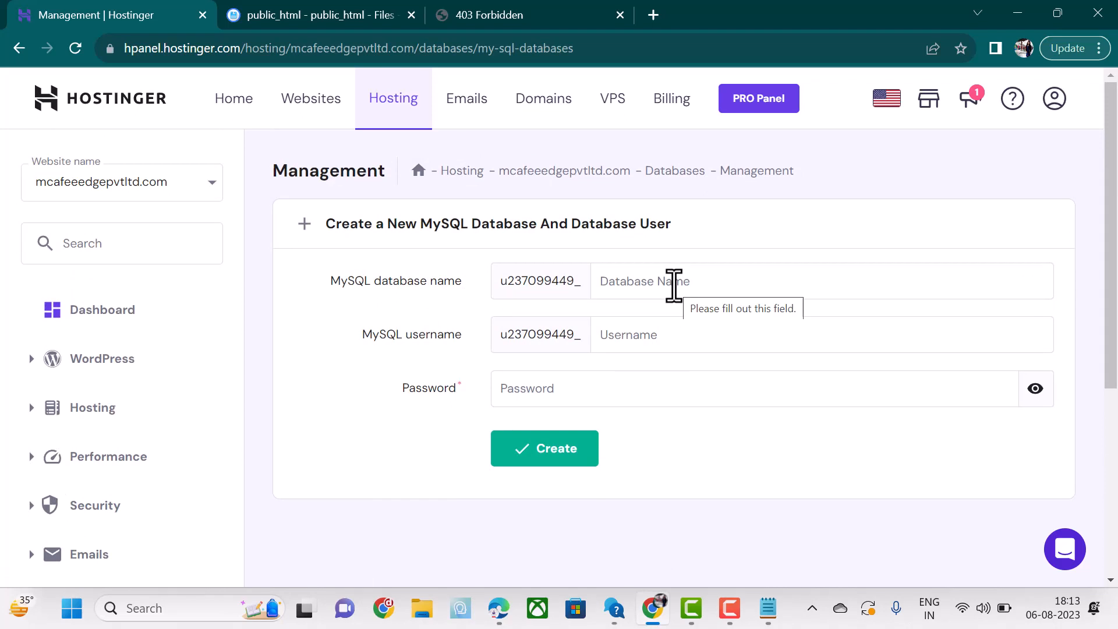
left_click(674, 285)
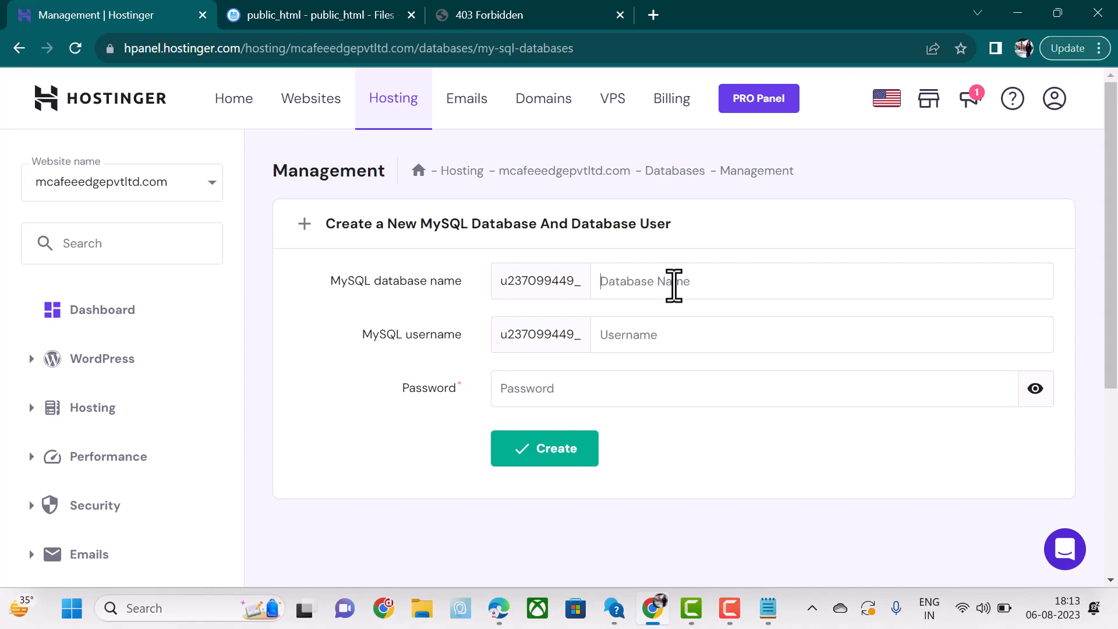
type("Shashank")
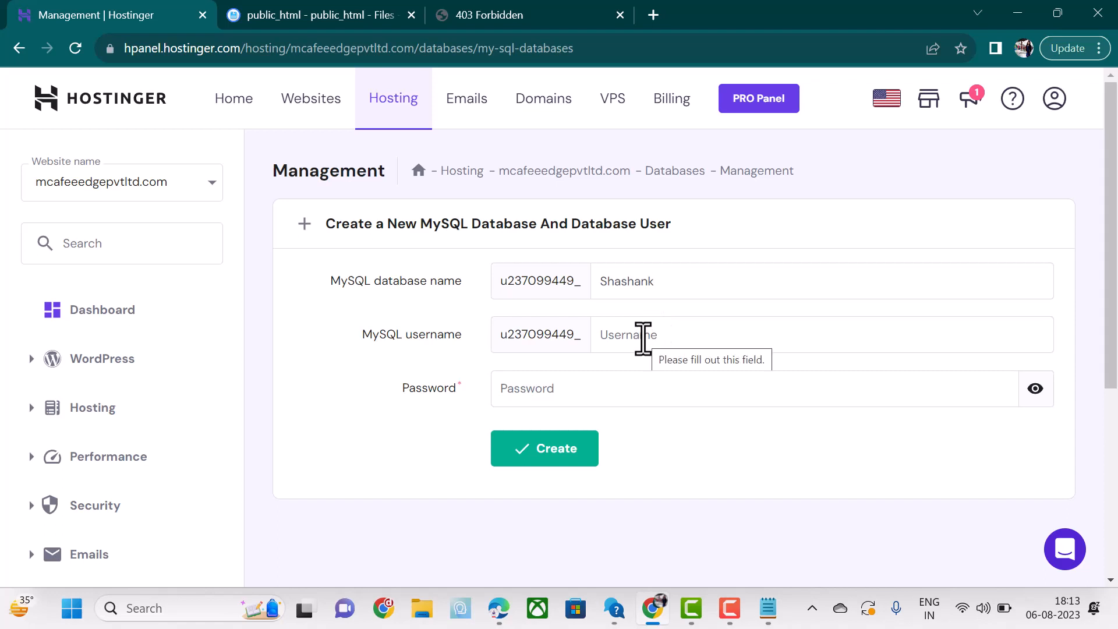
left_click(643, 338)
type("Shashank")
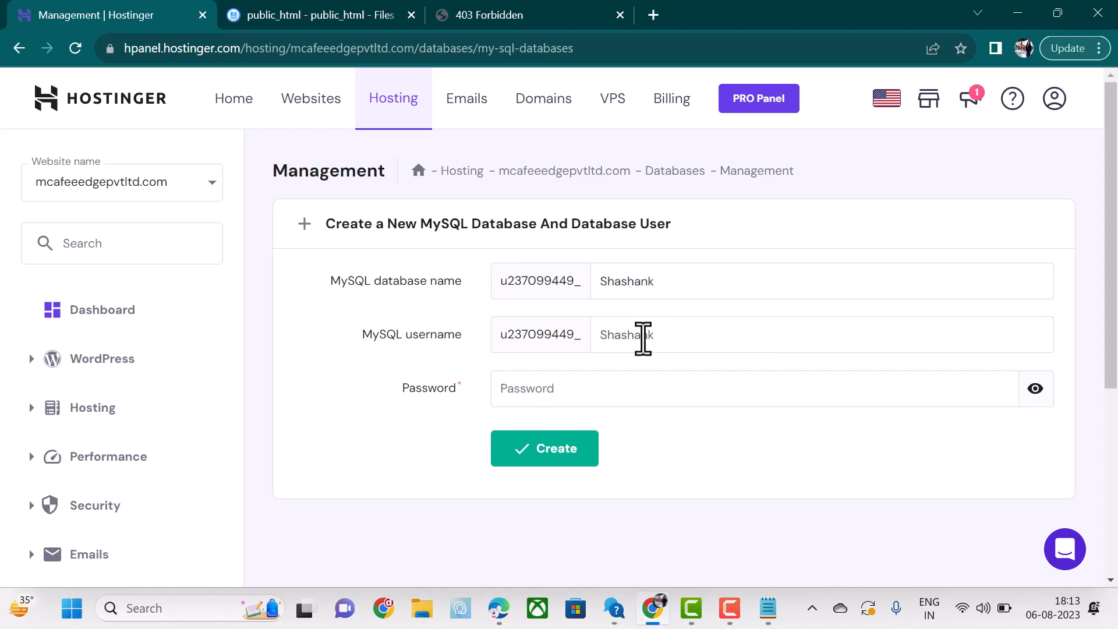
type("123")
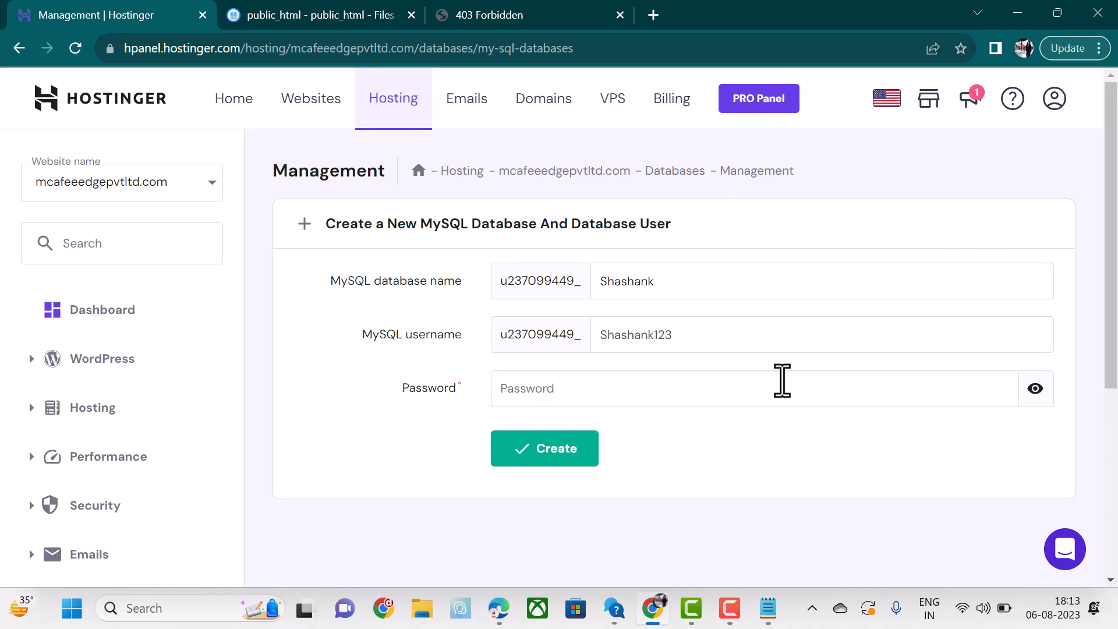
Set and double-check the database user's password, then create the database and user.
left_click(781, 382)
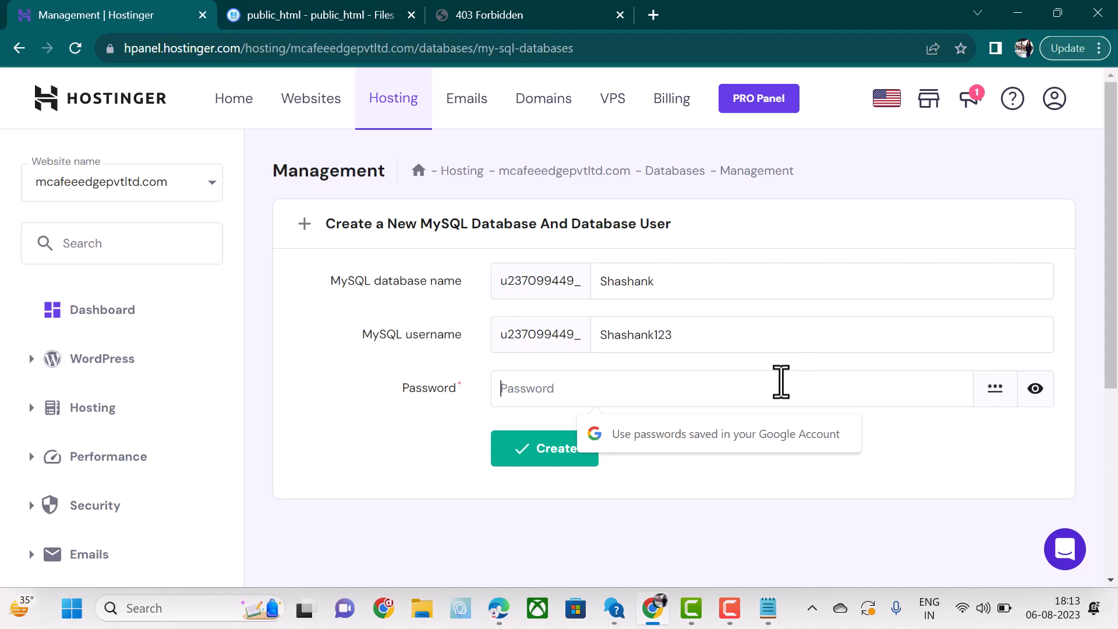
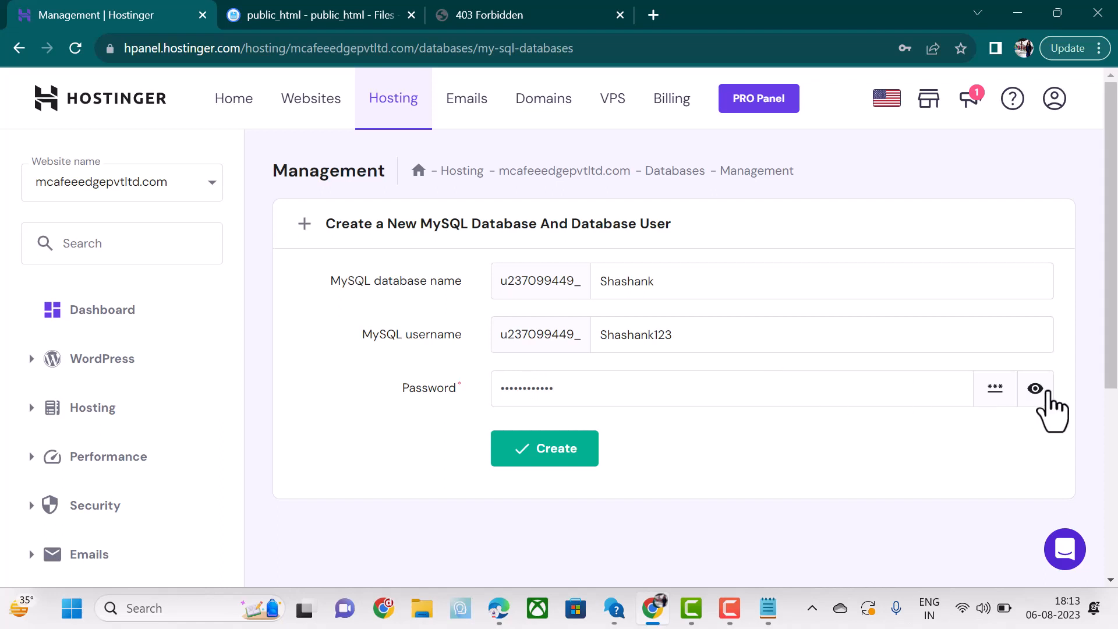
left_click(1036, 389)
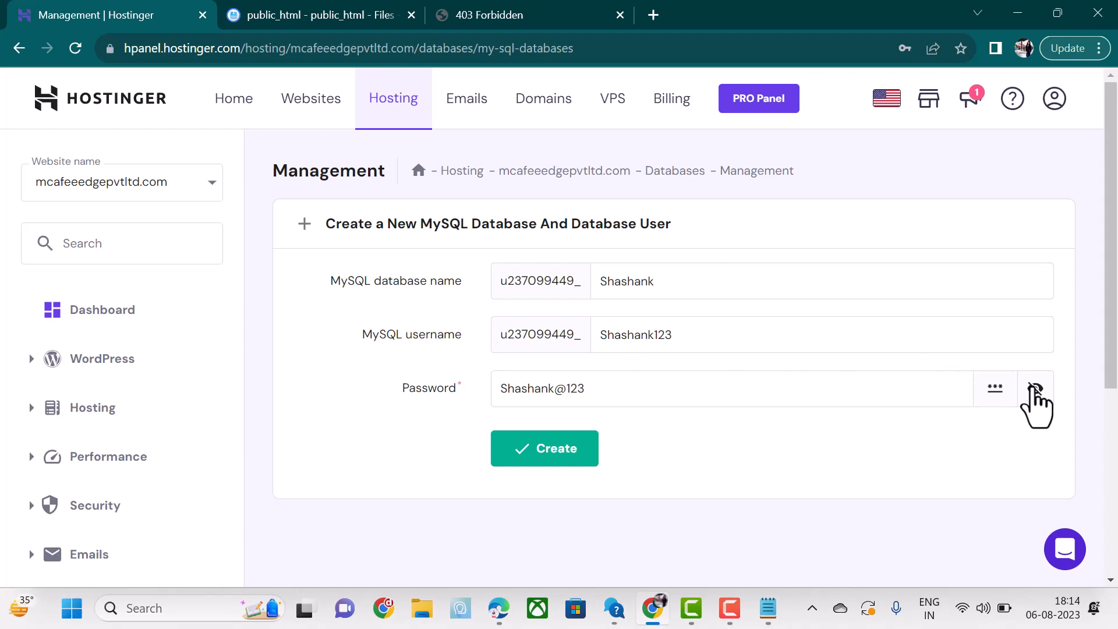
left_click(1034, 388)
left_click_drag(579, 392, 473, 402)
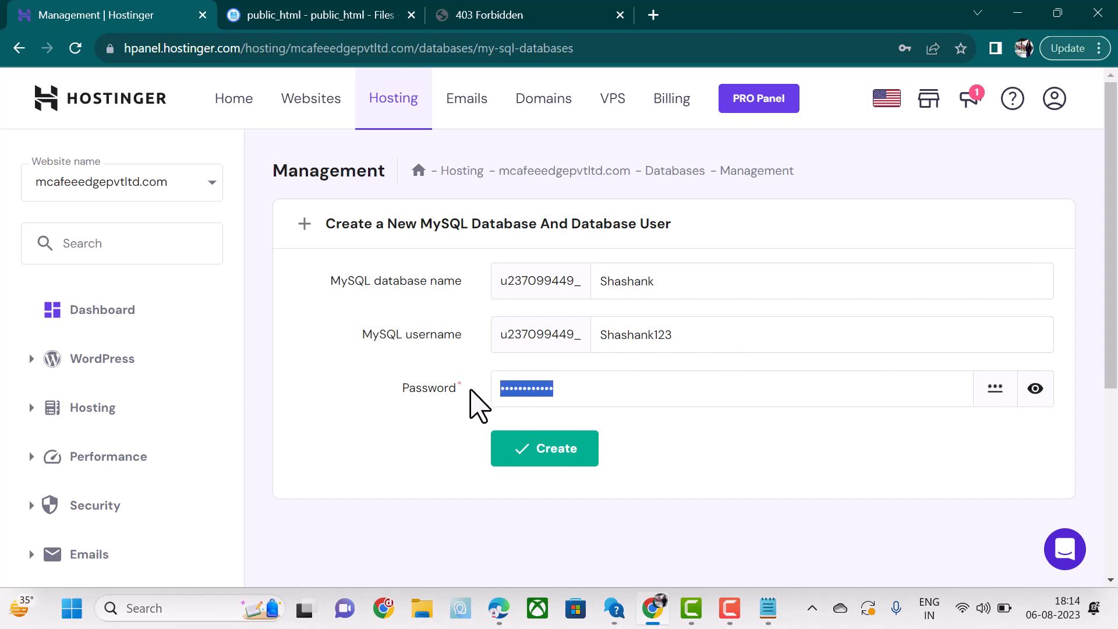
type("•••••")
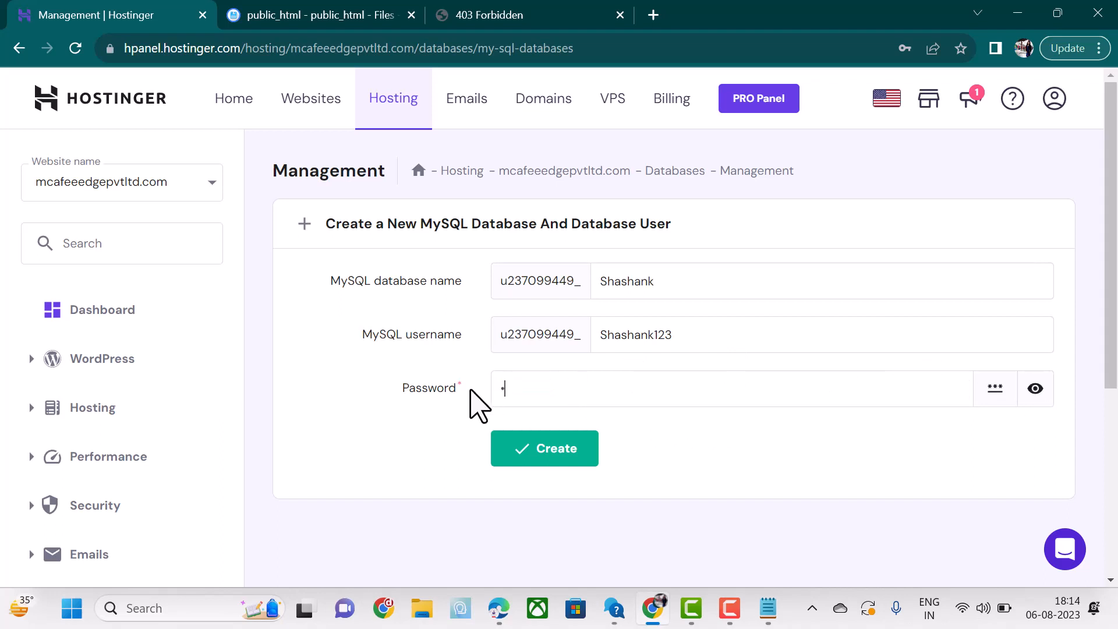
type("••••")
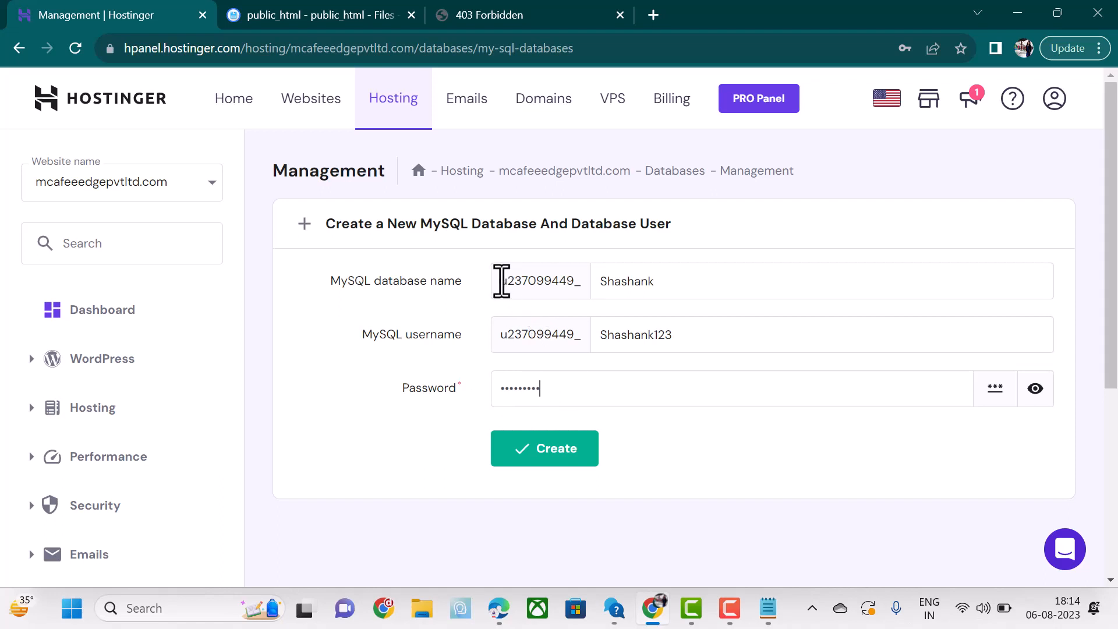
left_click_drag(499, 281, 580, 280)
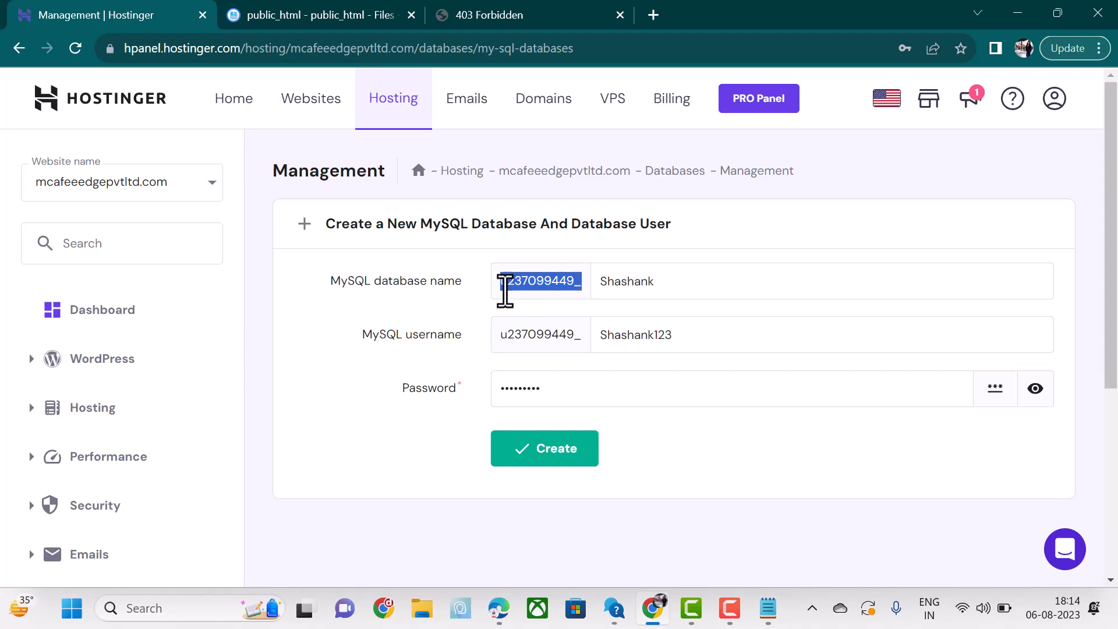
left_click(505, 293)
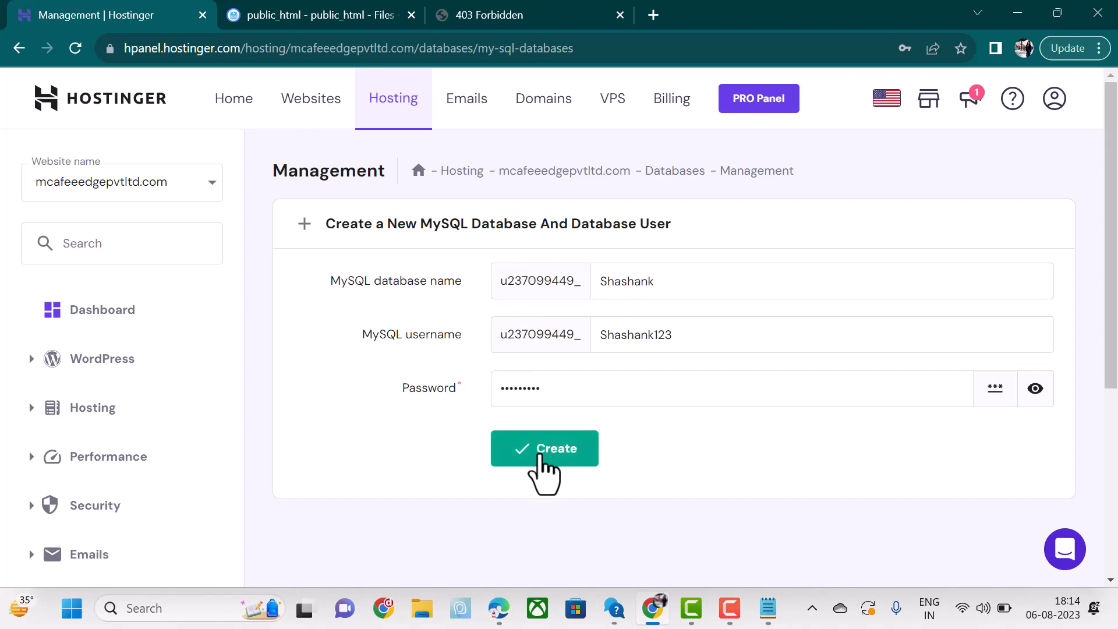
left_click(544, 460)
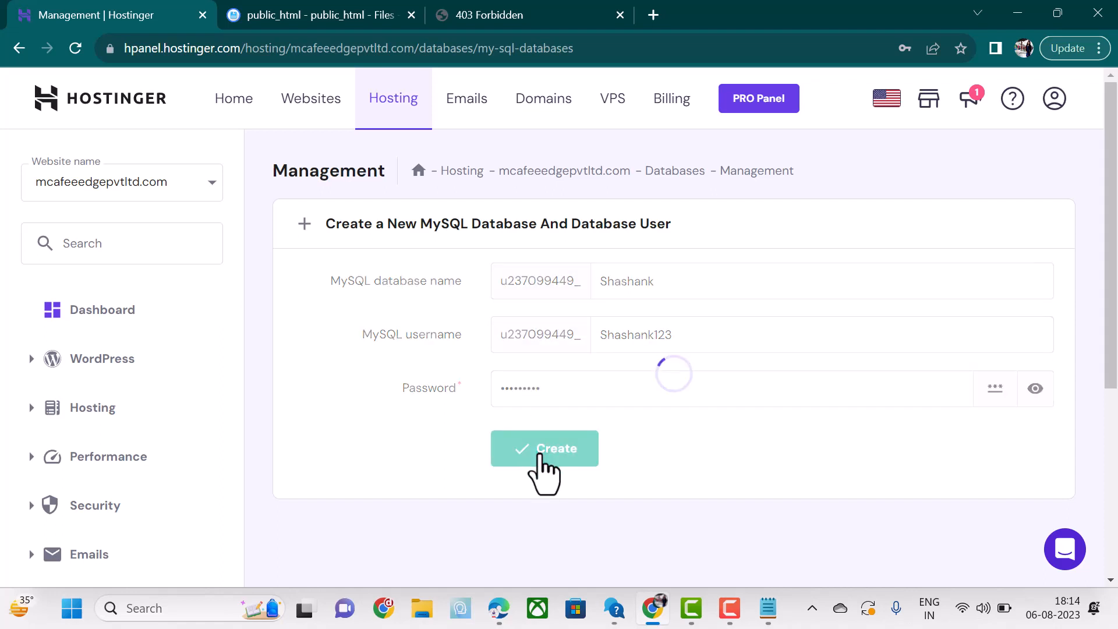
Find u237099449_Shashank in the current databases list and open it in phpMyAdmin.
scroll(541, 454, "down", 4)
scroll(523, 370, "up", 2)
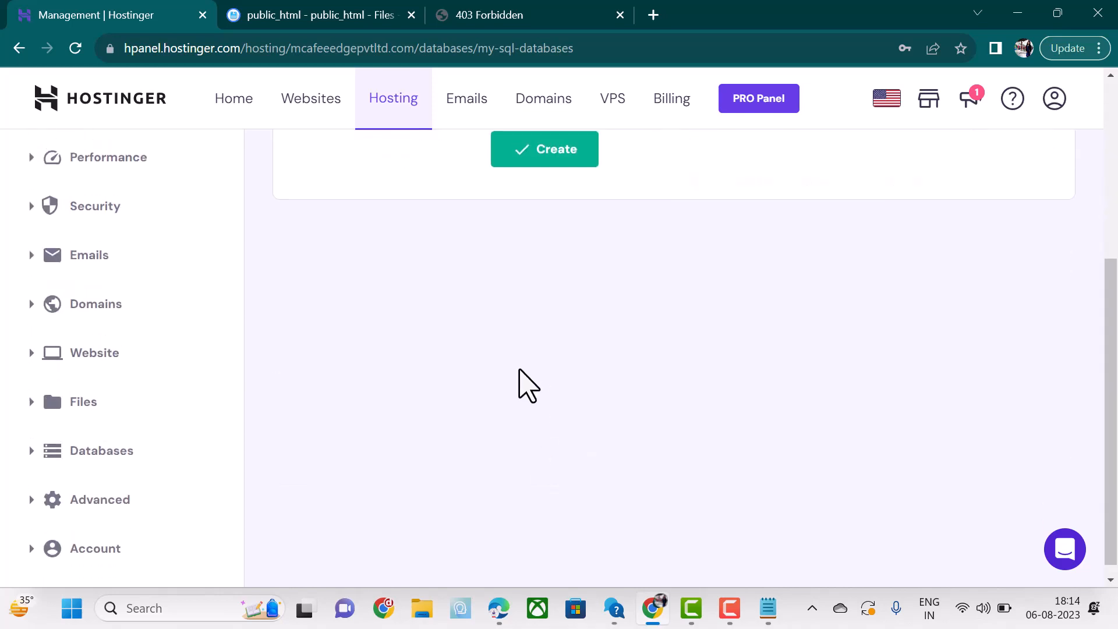
scroll(460, 436, "down", 3)
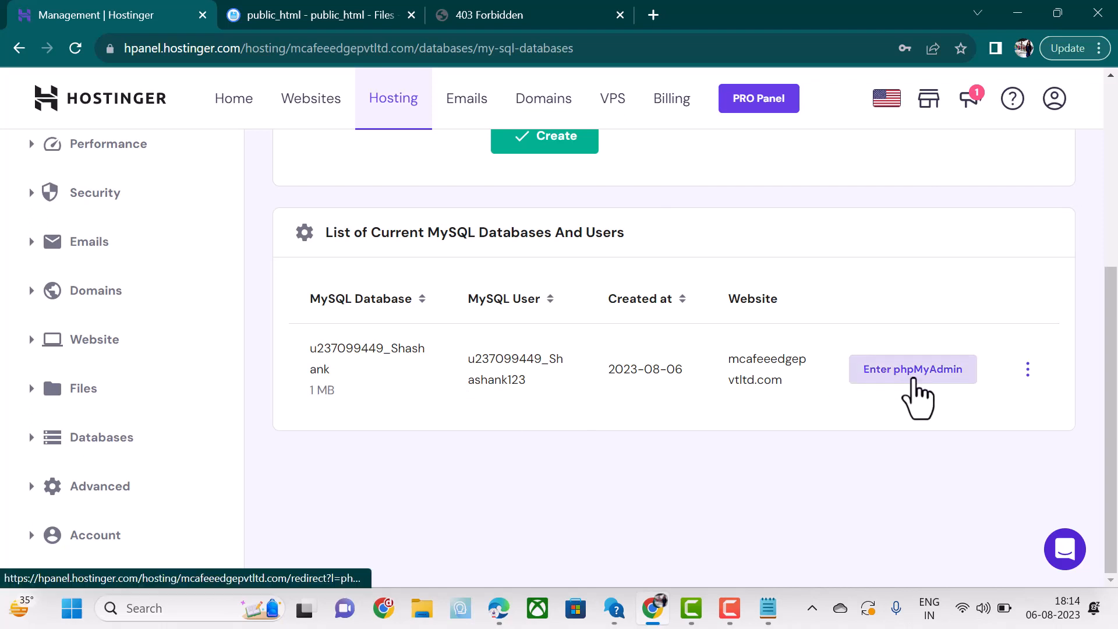
left_click(912, 379)
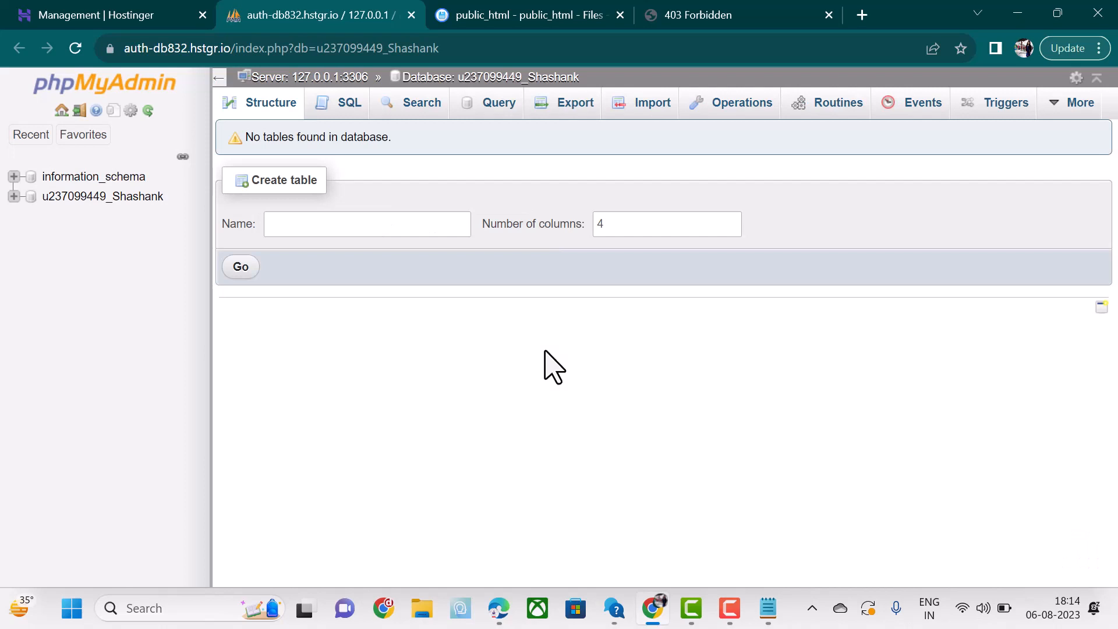
left_click(138, 199)
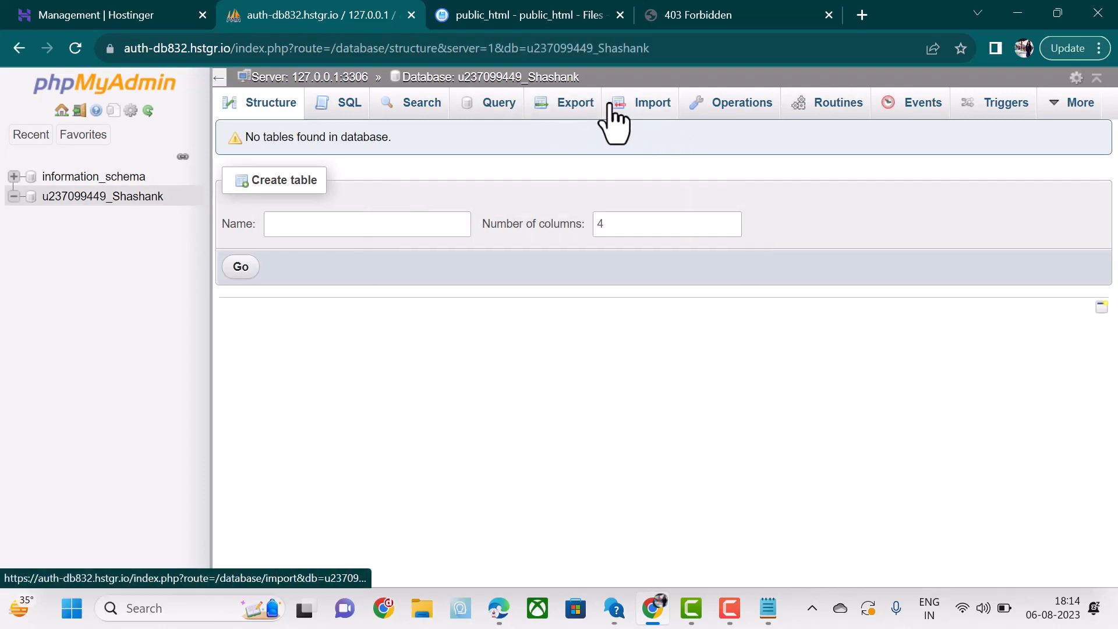
left_click(651, 119)
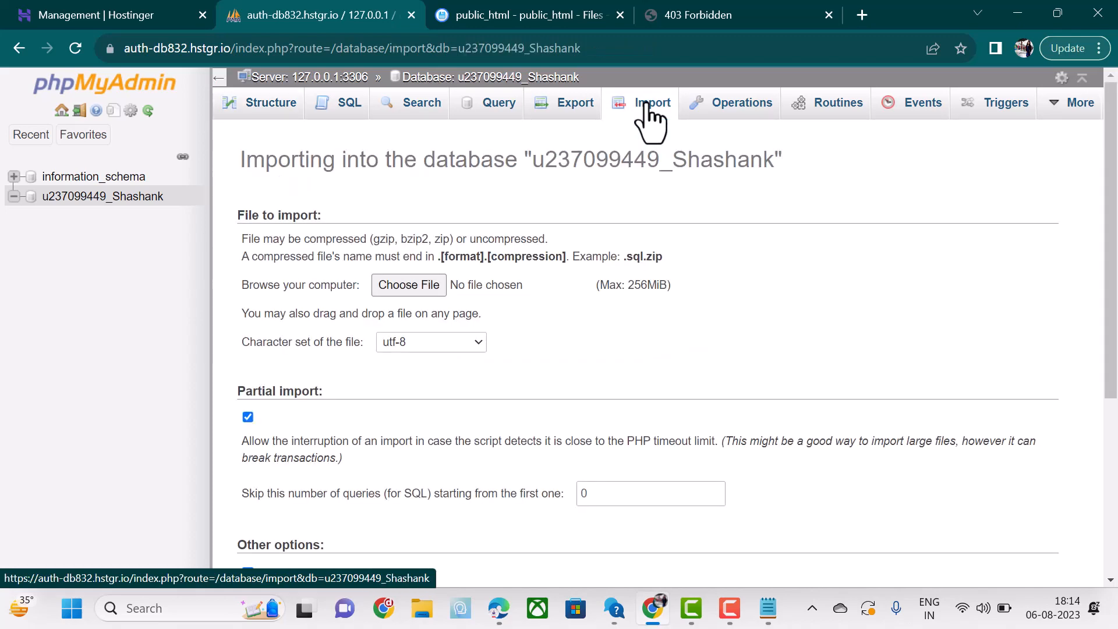
left_click(409, 288)
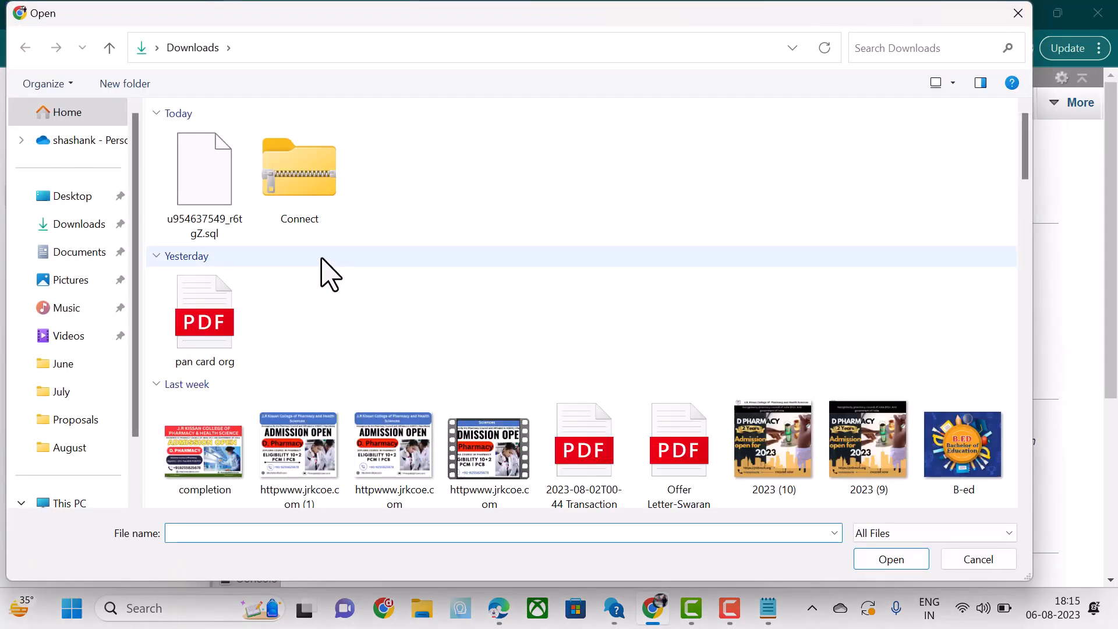
left_click(193, 190)
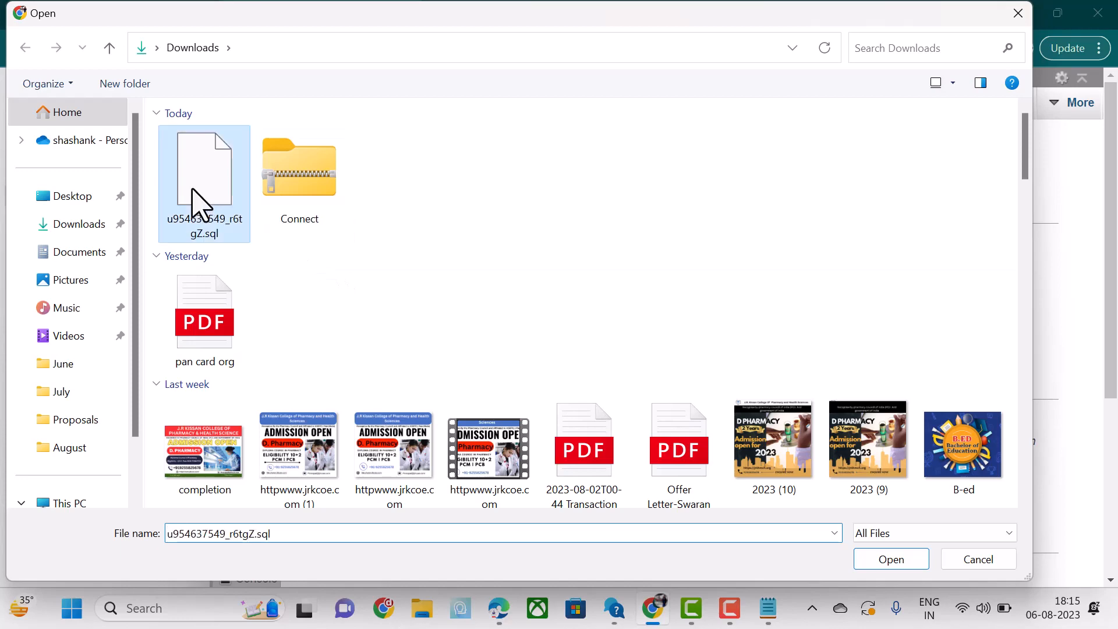
left_click(867, 561)
scroll(524, 408, "down", 5)
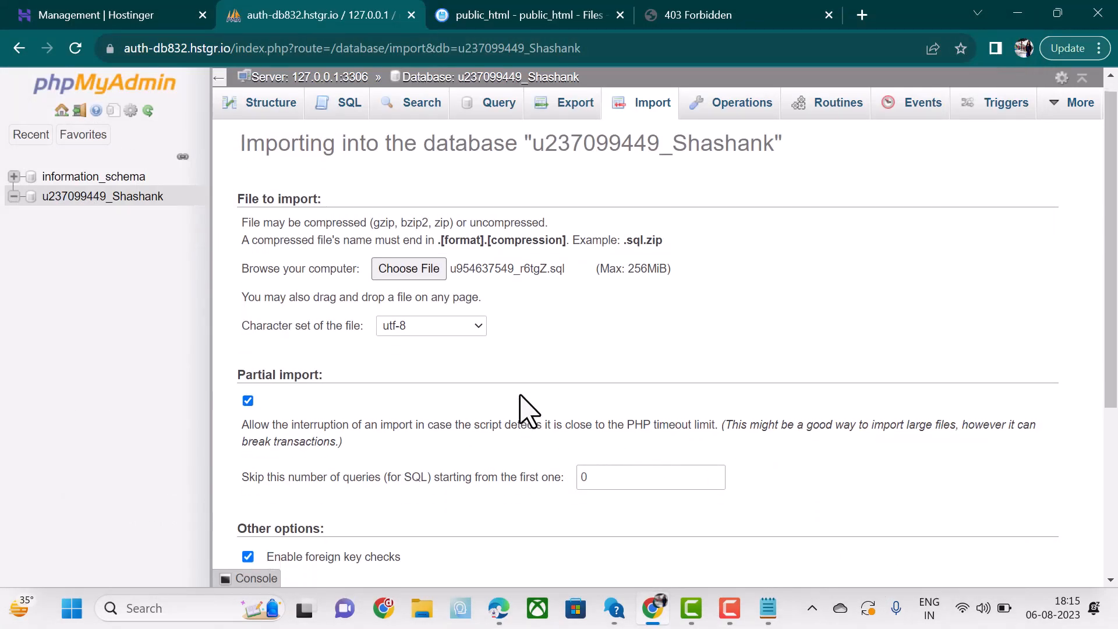
left_click(1040, 540)
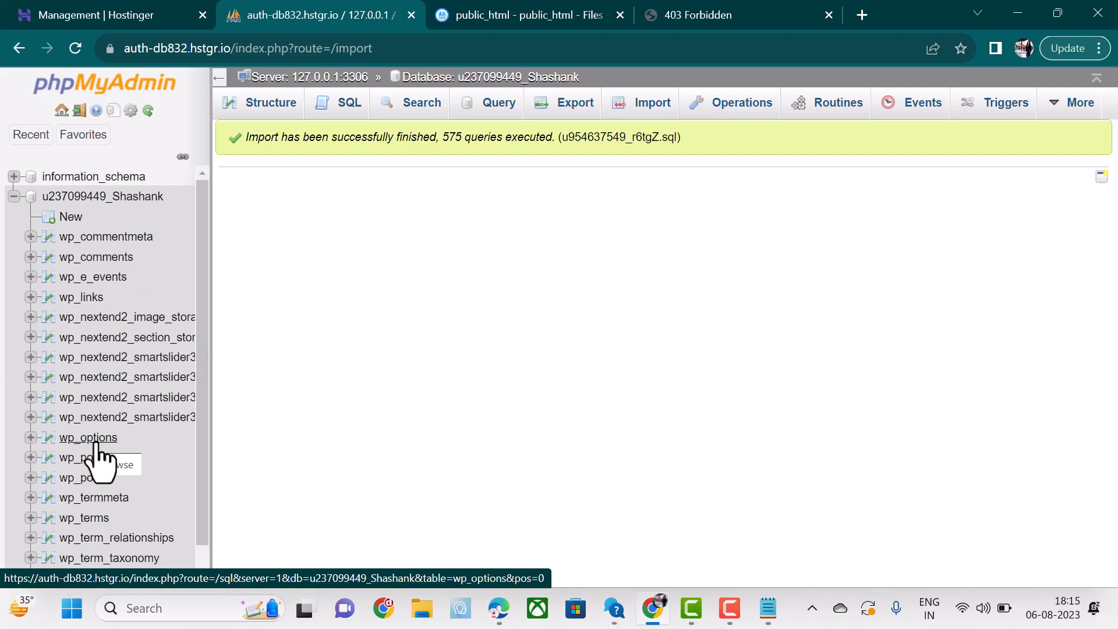
Browse the wp_options table and open the siteurl row for editing.
scroll(91, 442, "up", 8)
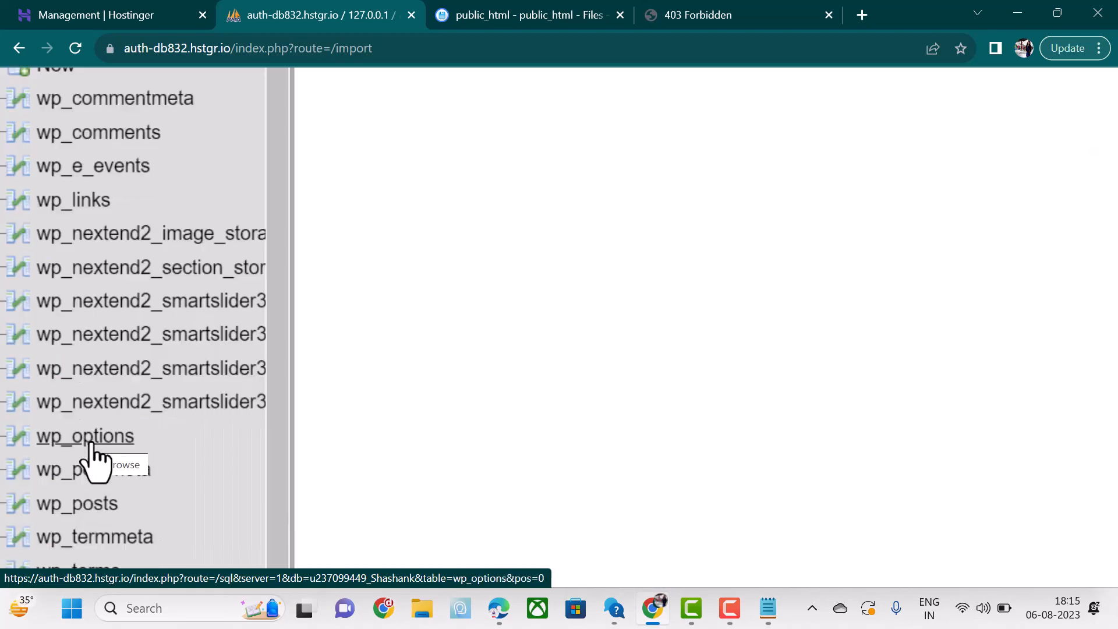
scroll(91, 443, "left", 4)
scroll(91, 443, "down", 8)
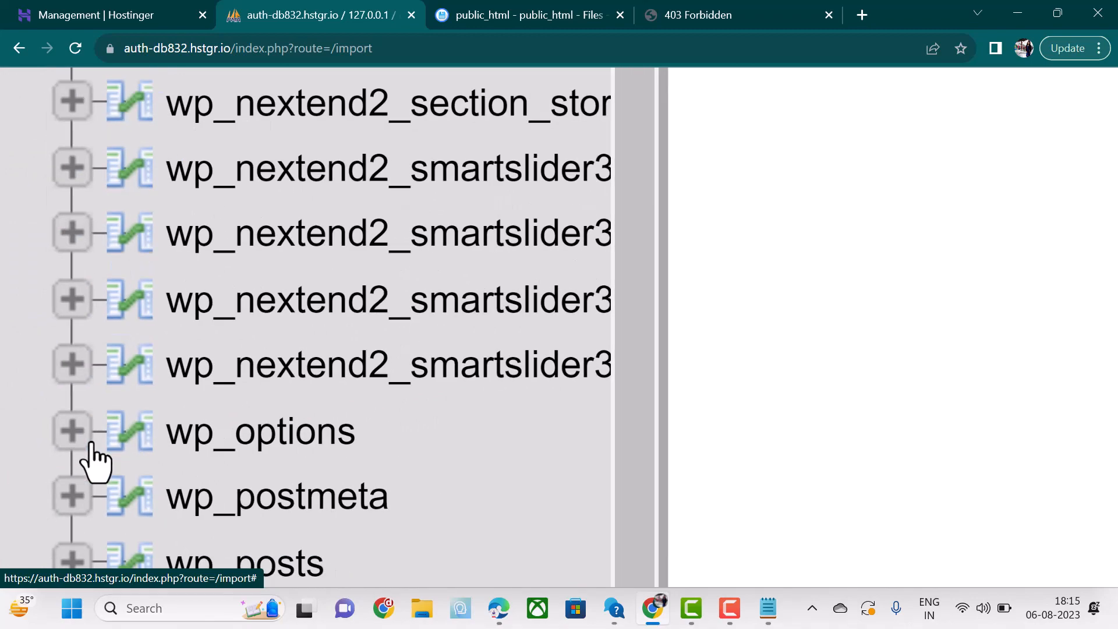
left_click(92, 442)
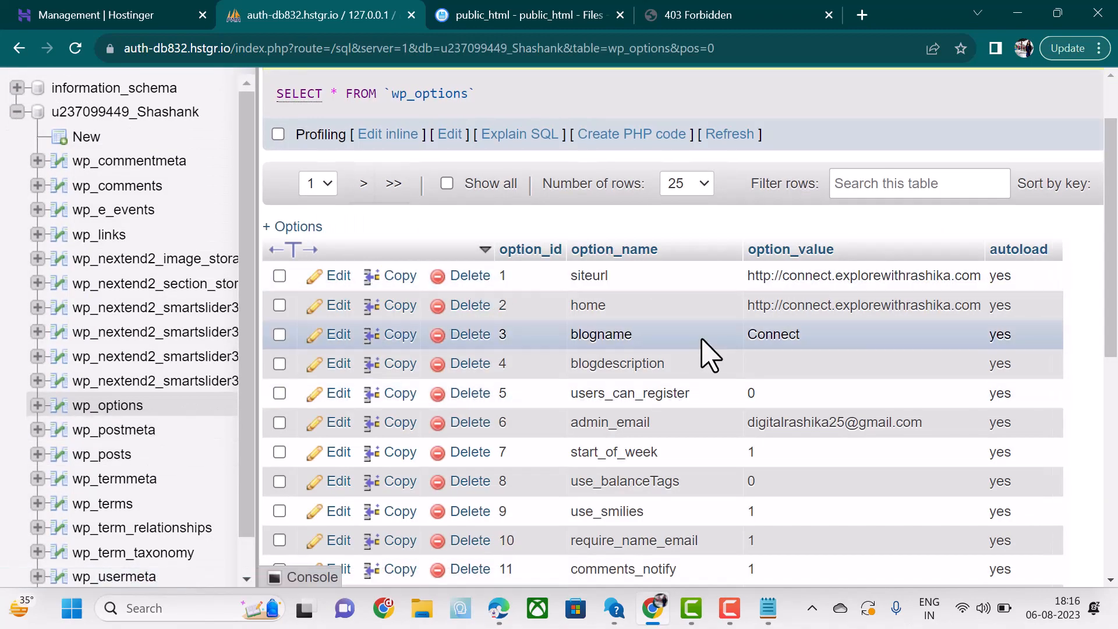
left_click(339, 277)
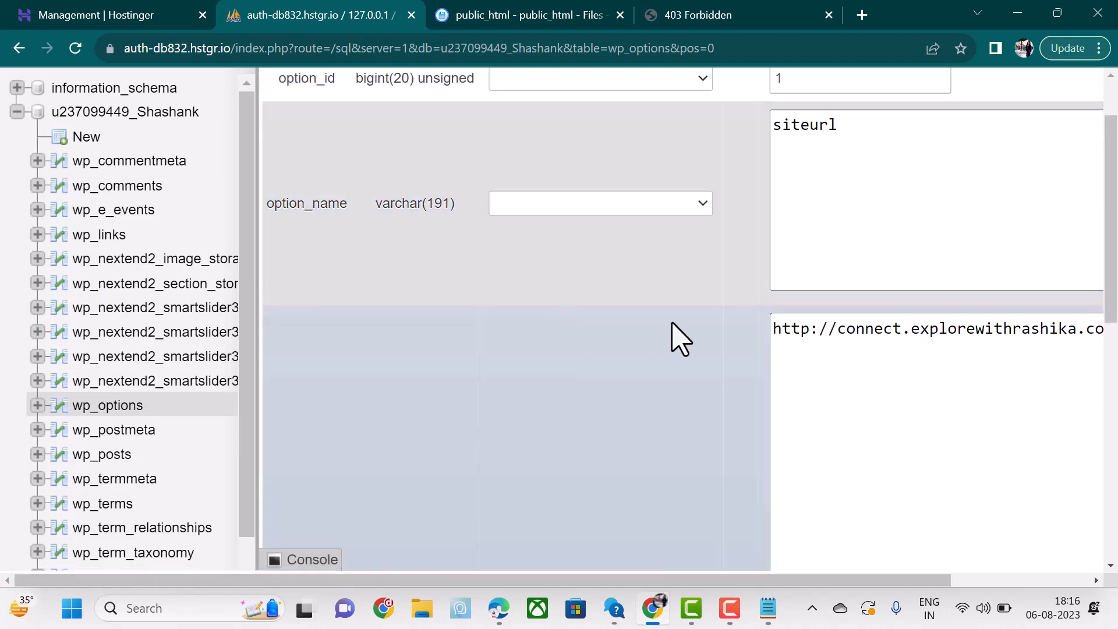
key("ctrl+minus")
key("ctrl+minus")
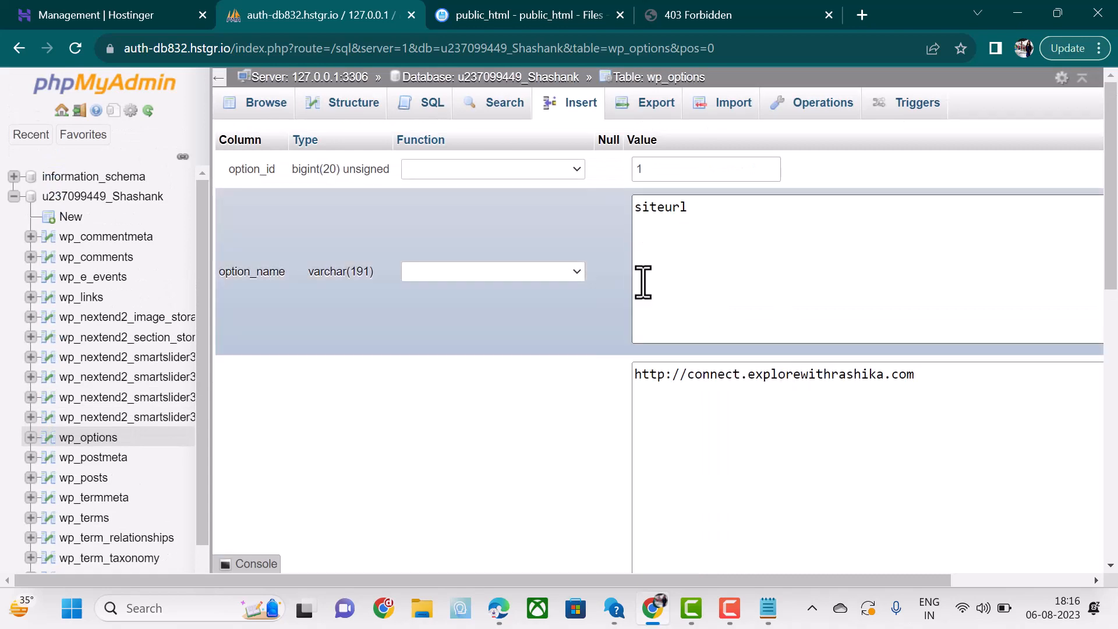
left_click(106, 17)
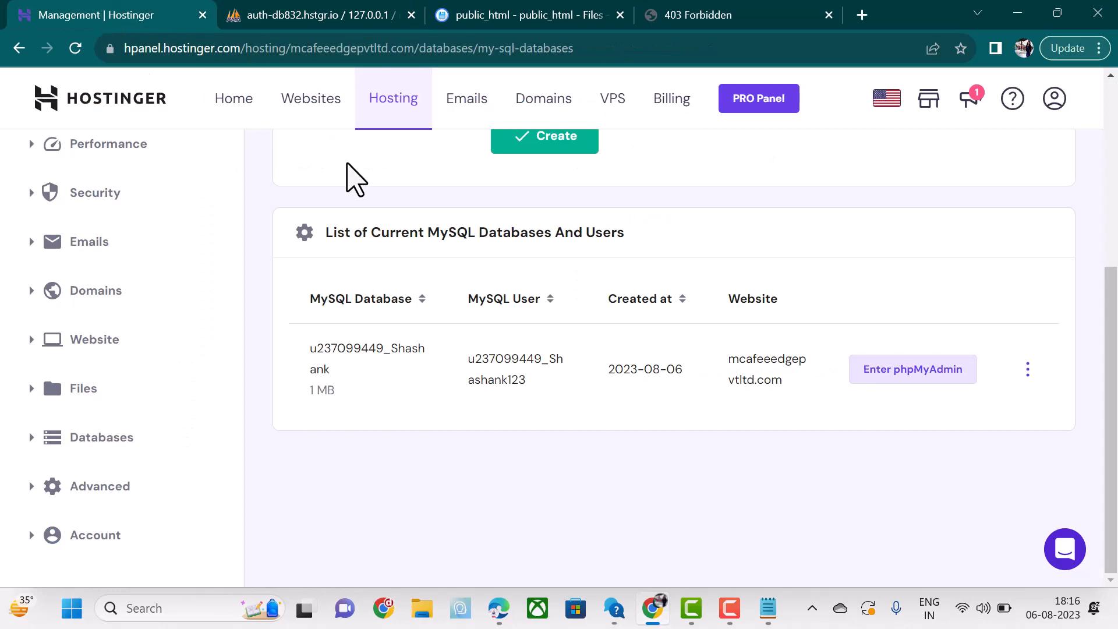
scroll(361, 192, "up", 5)
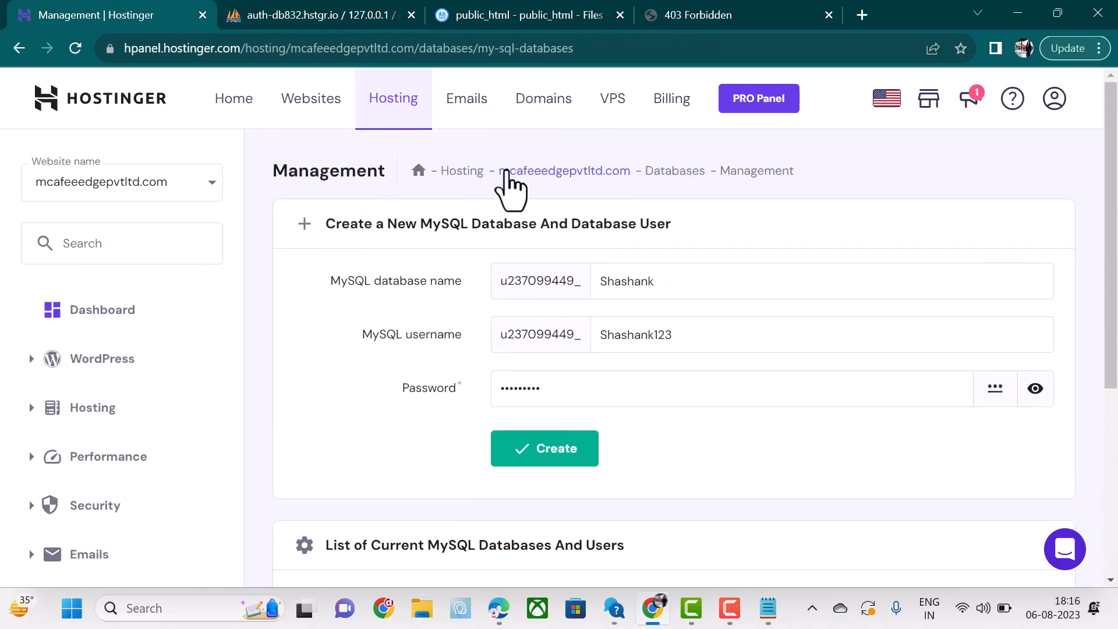
left_click_drag(163, 182, 12, 182)
key("ctrl+c")
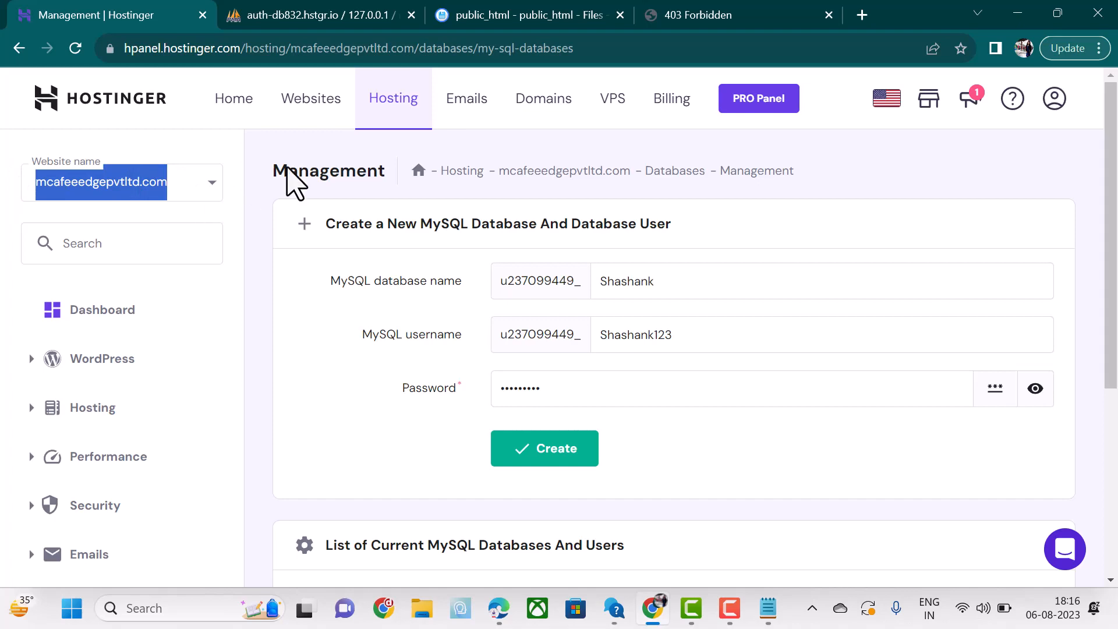
left_click(313, 16)
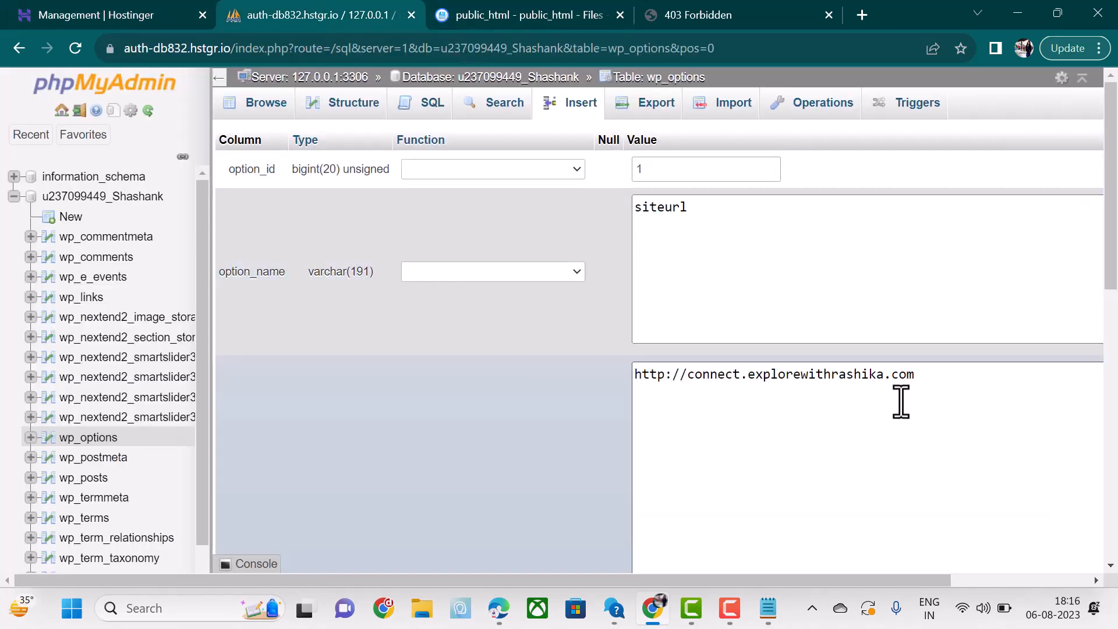
left_click_drag(923, 374, 690, 374)
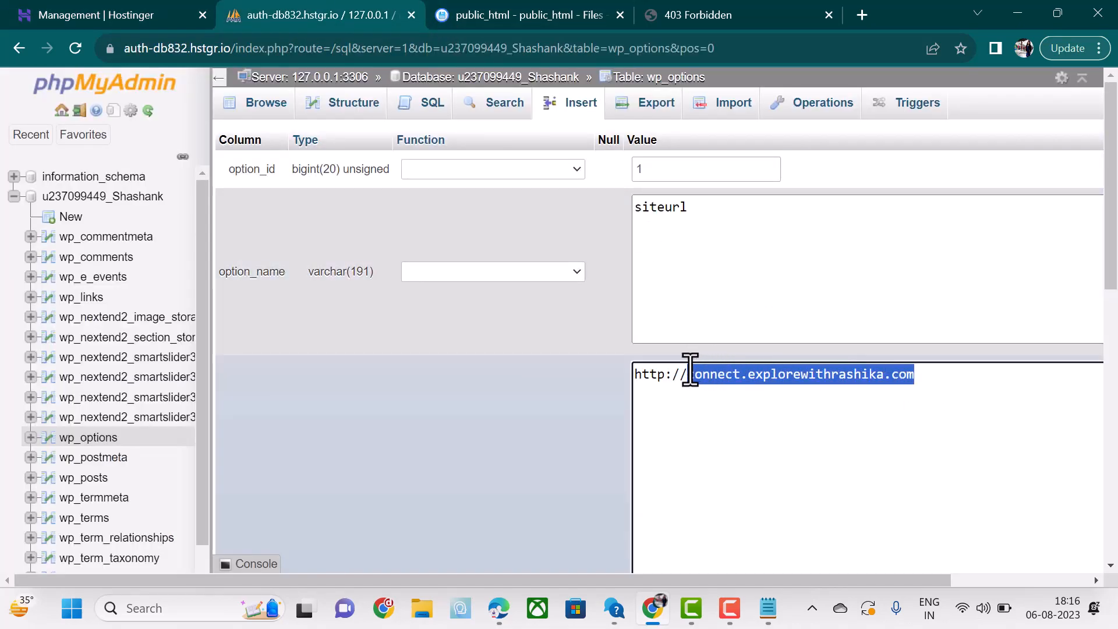
key("ctrl+v")
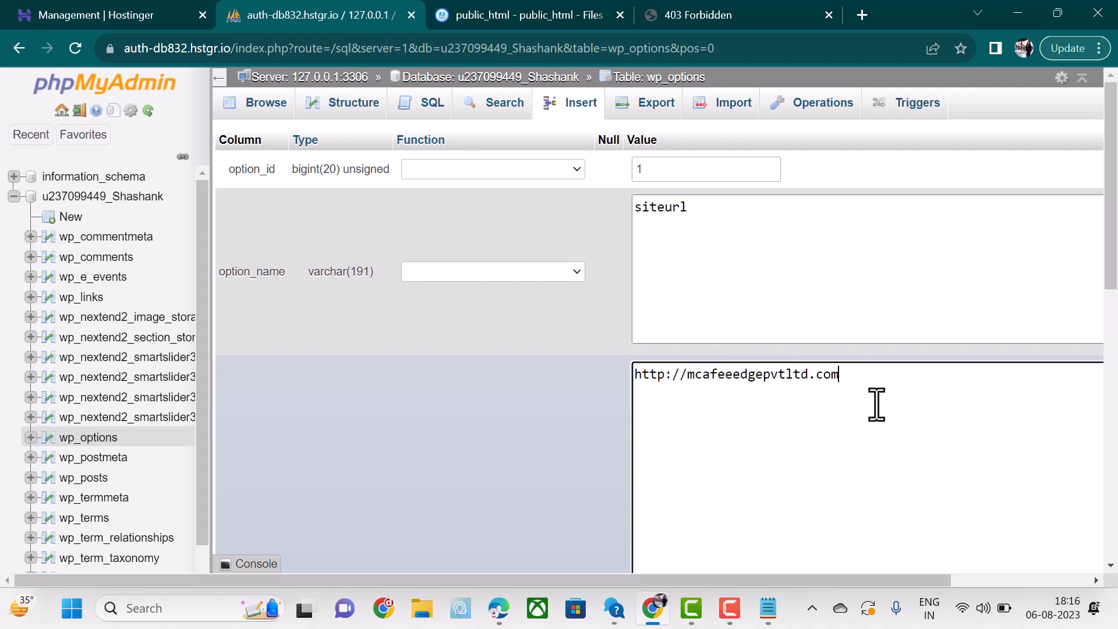
scroll(877, 403, "down", 10)
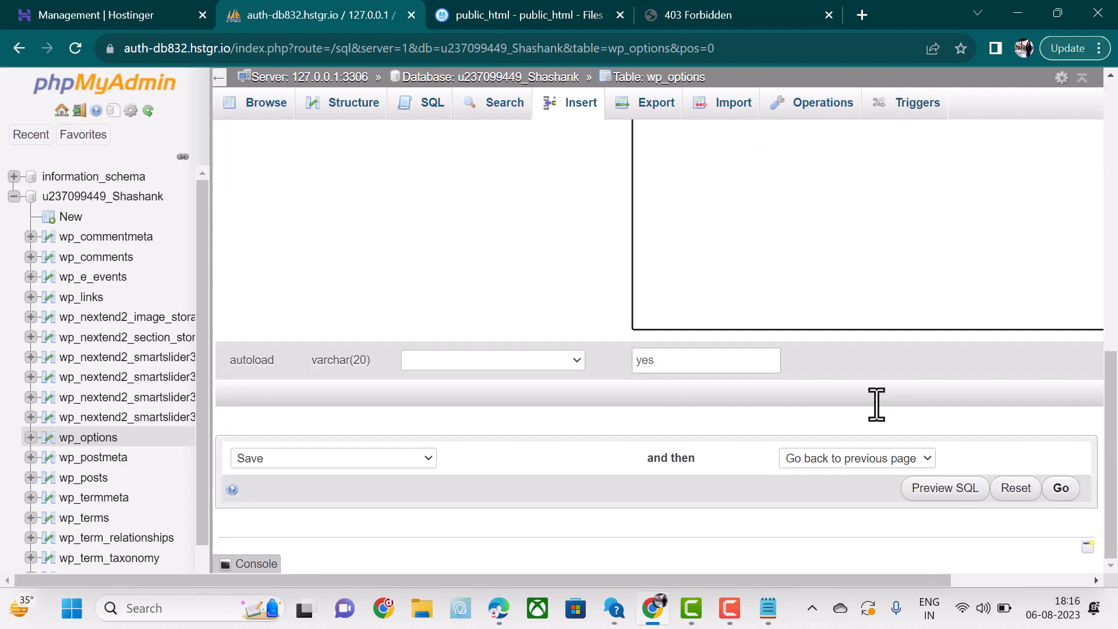
left_click(1060, 490)
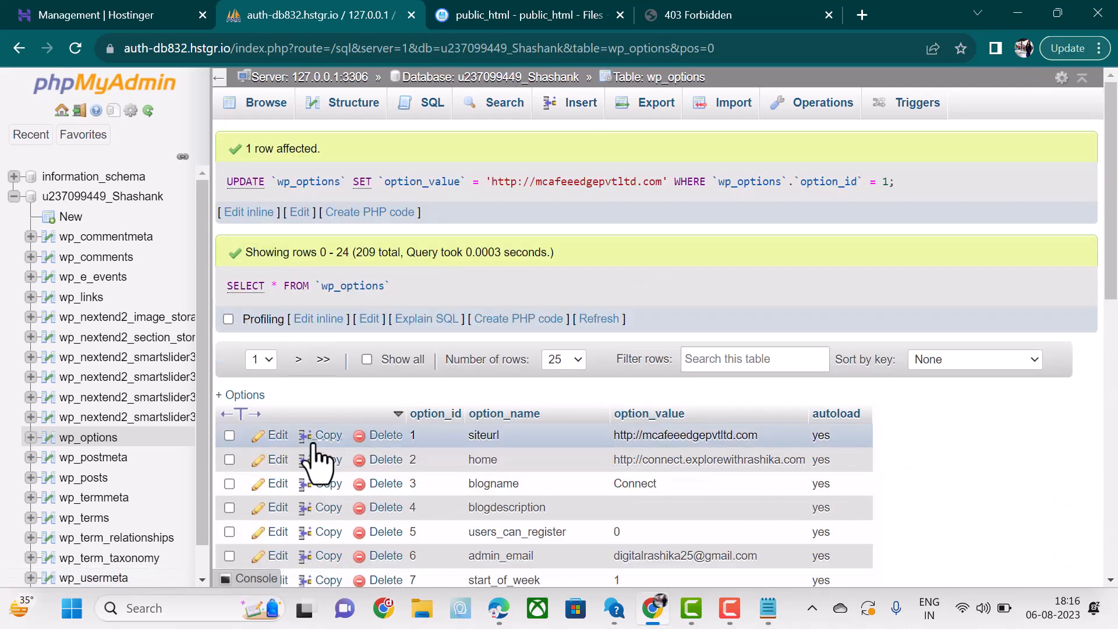
Paste mcafeeedgepvtltd.com into the home option's value, save it, then copy the database name.
left_click(271, 462)
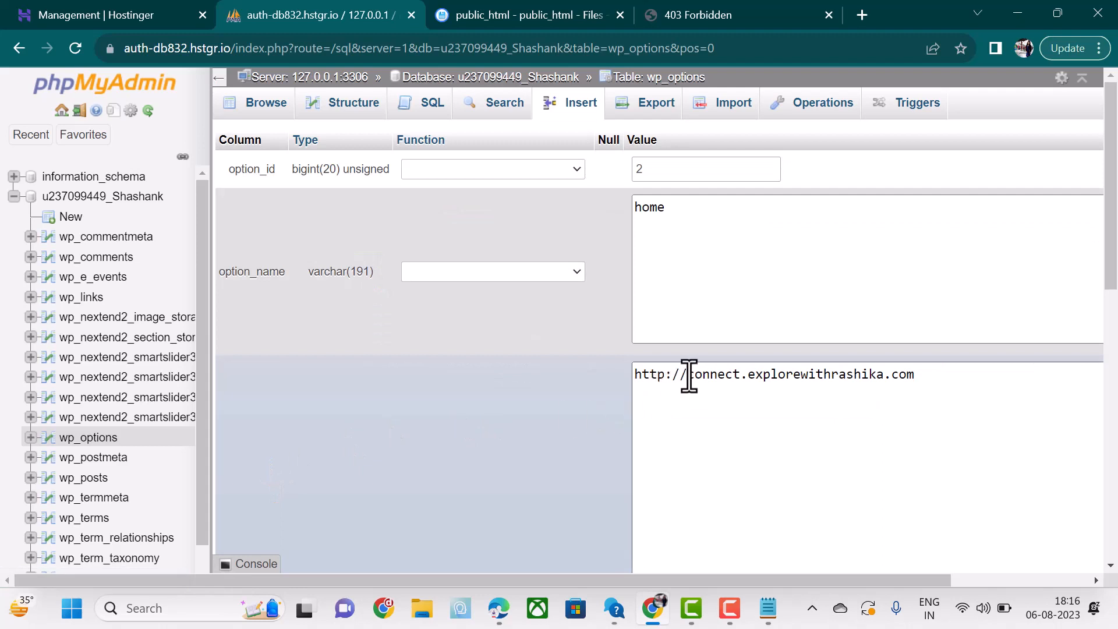
left_click_drag(689, 375, 955, 367)
type("mcafeeedgeptltd.com")
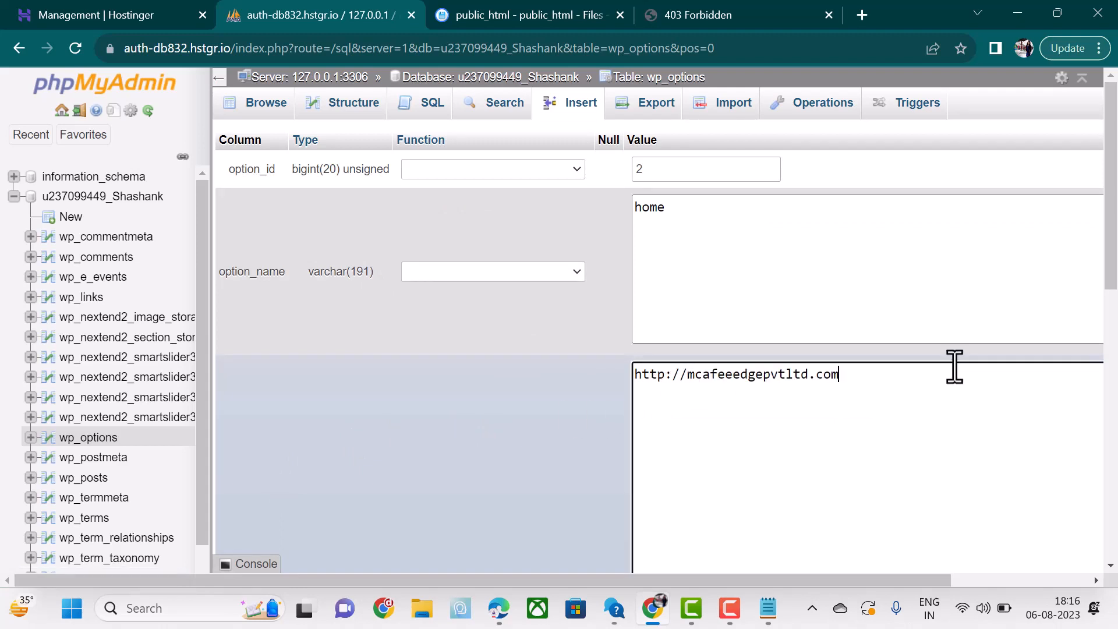
scroll(931, 432, "down", 5)
left_click(1065, 530)
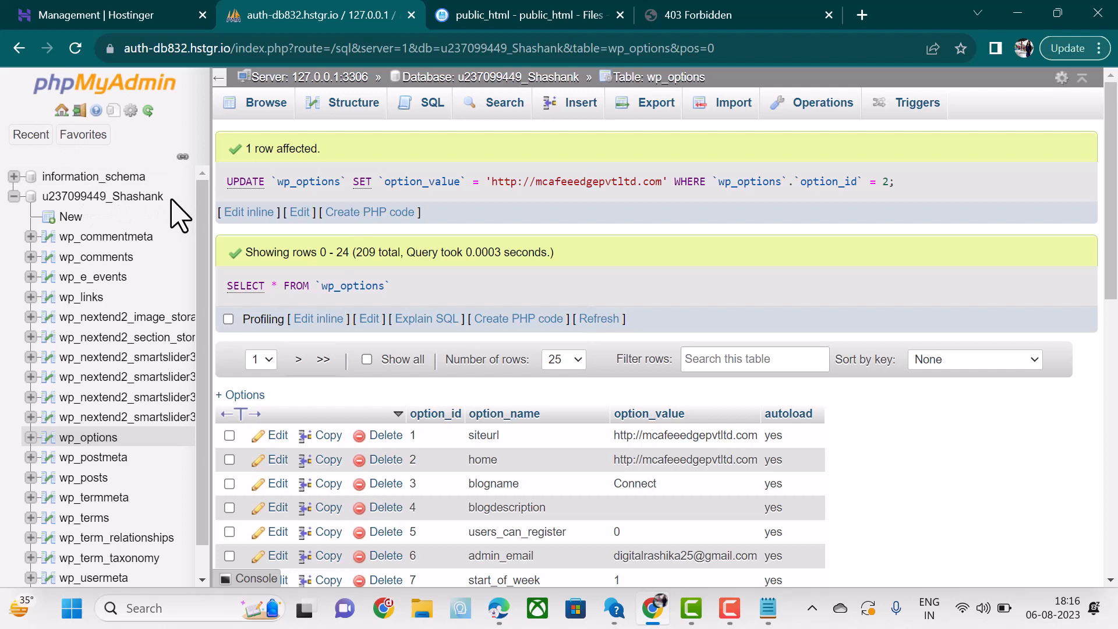
left_click_drag(169, 200, 36, 198)
key("ctrl+c")
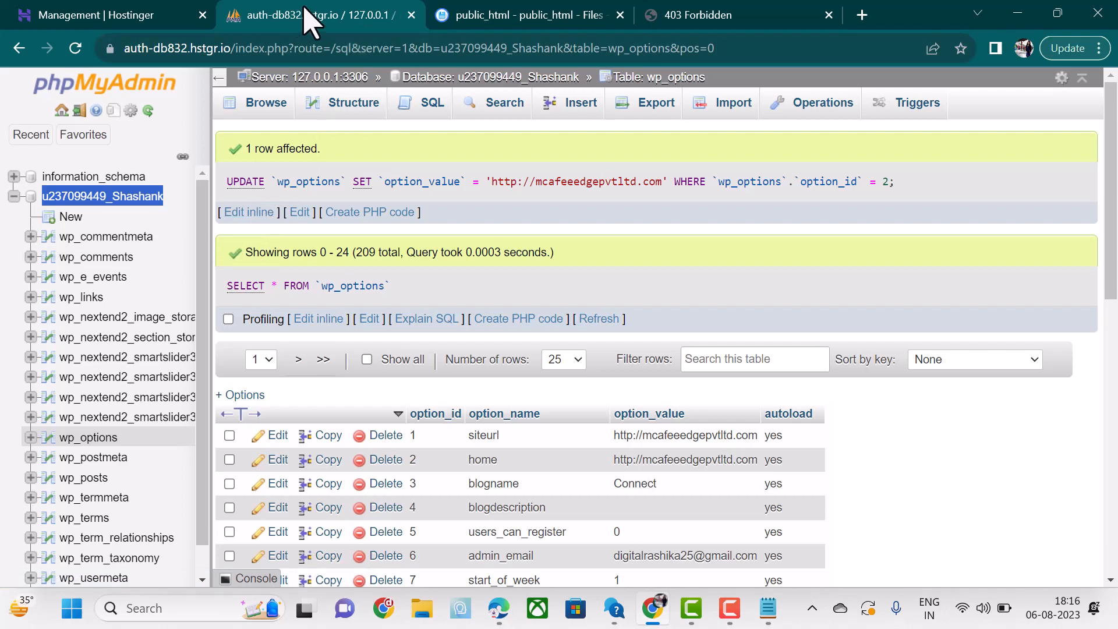
Return to hPanel home, decline saving the password, and manage the hosting plan for mcafeeedgepvtltd.com.
left_click(139, 17)
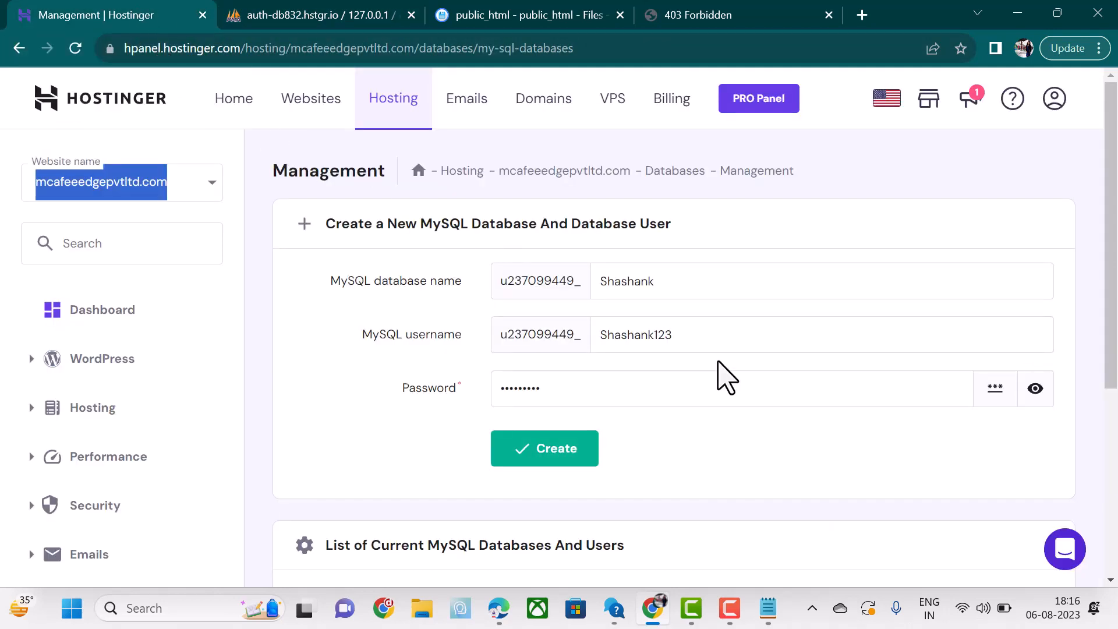
scroll(691, 352, "down", 5)
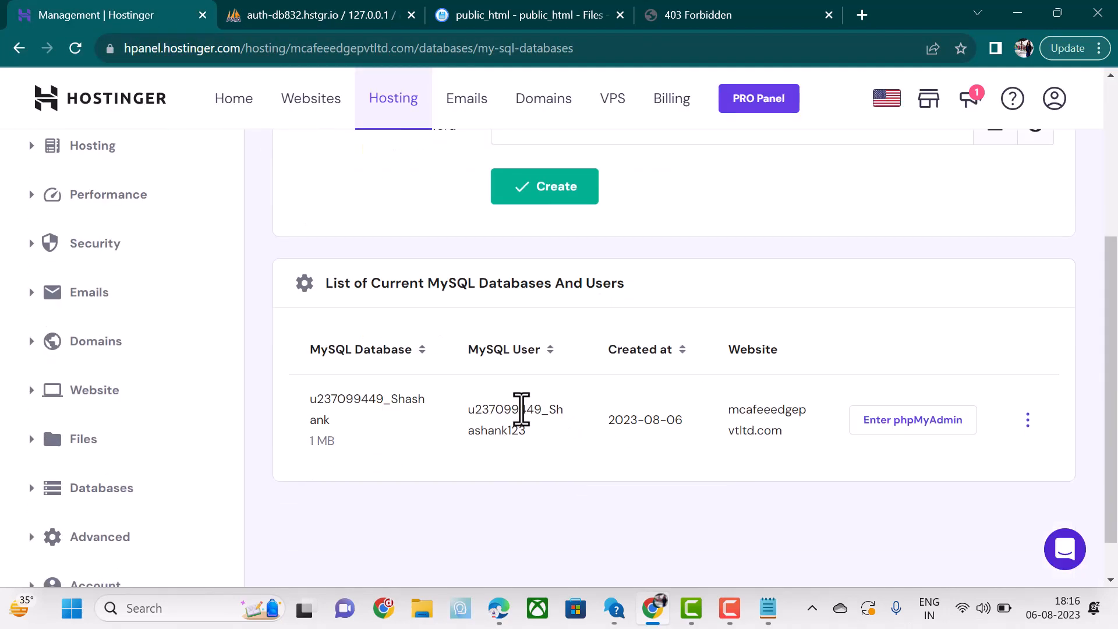
scroll(449, 306, "up", 5)
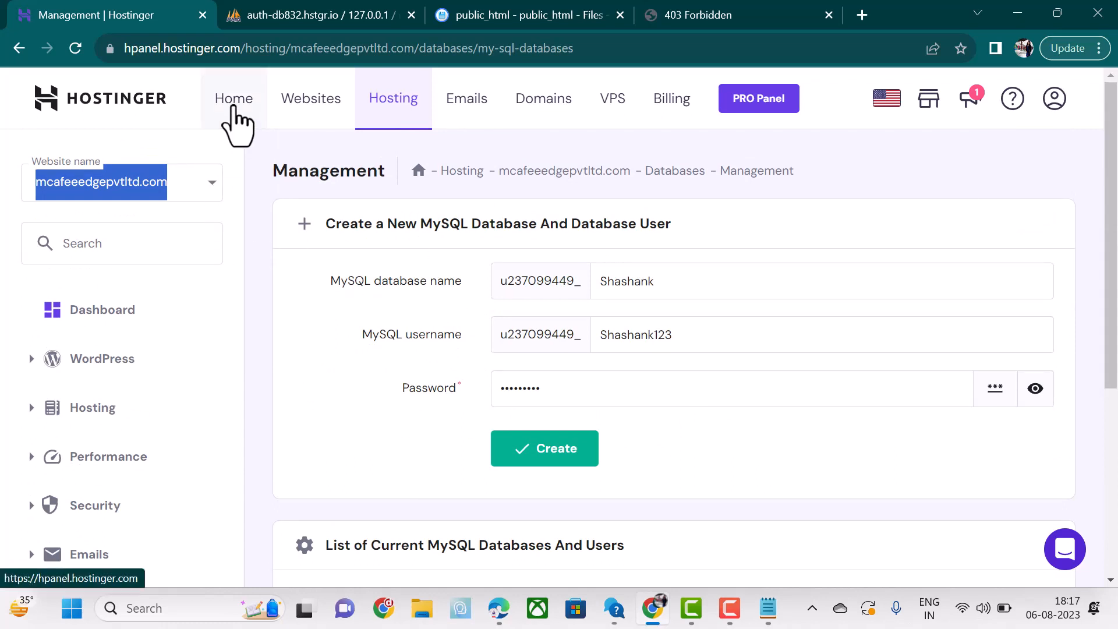
left_click(234, 111)
left_click(933, 301)
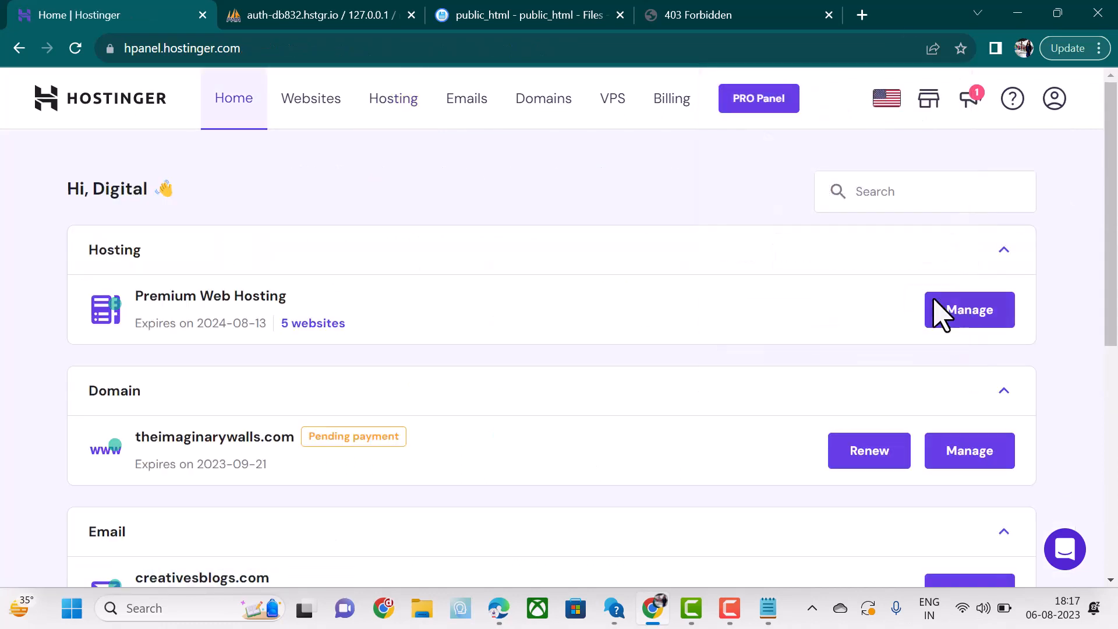
left_click(963, 316)
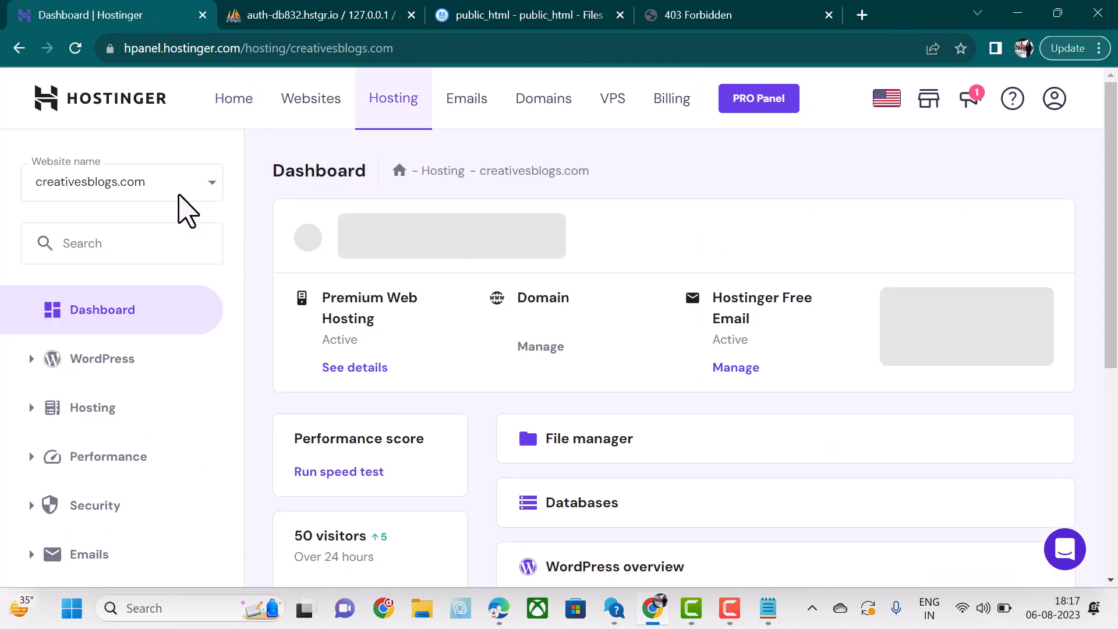
left_click(179, 196)
left_click(129, 331)
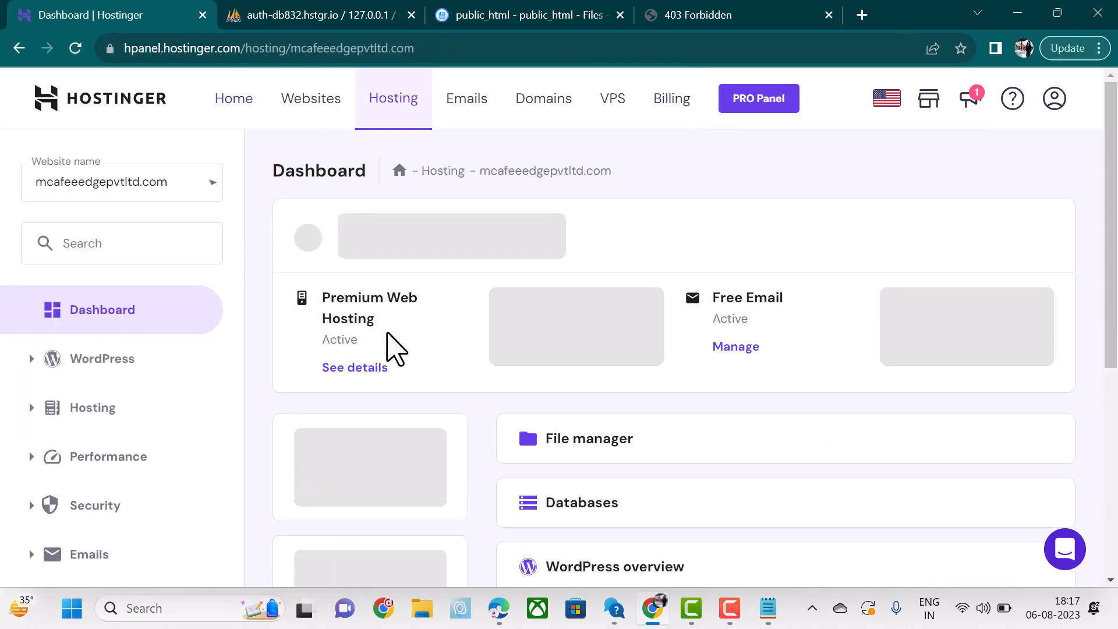
Open the File Manager and browse into the public_html folder.
left_click(610, 444)
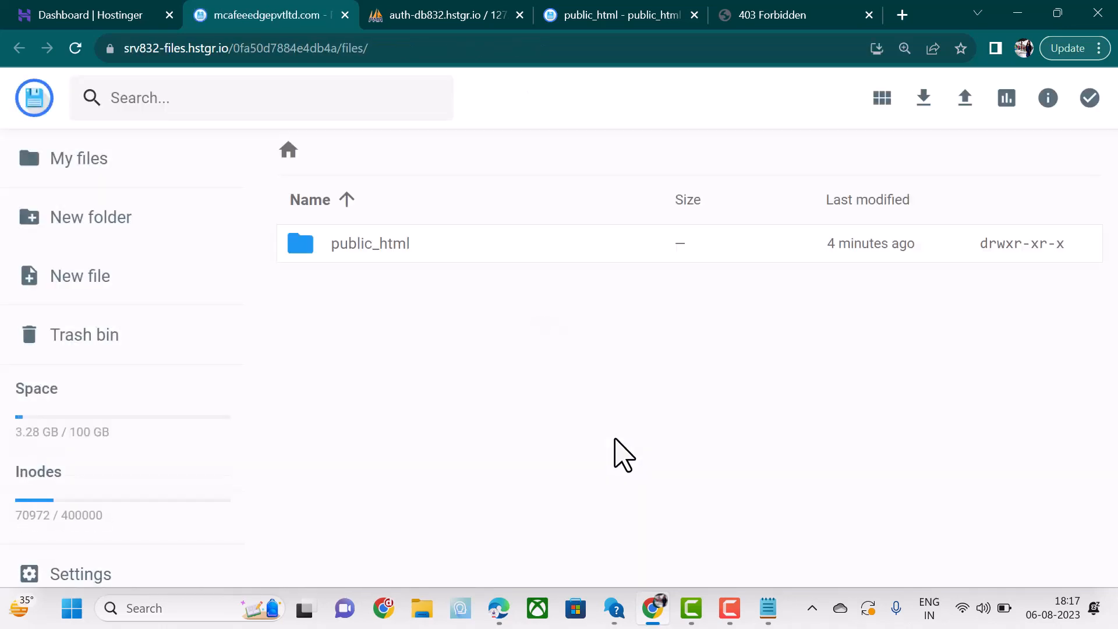
double_click(473, 244)
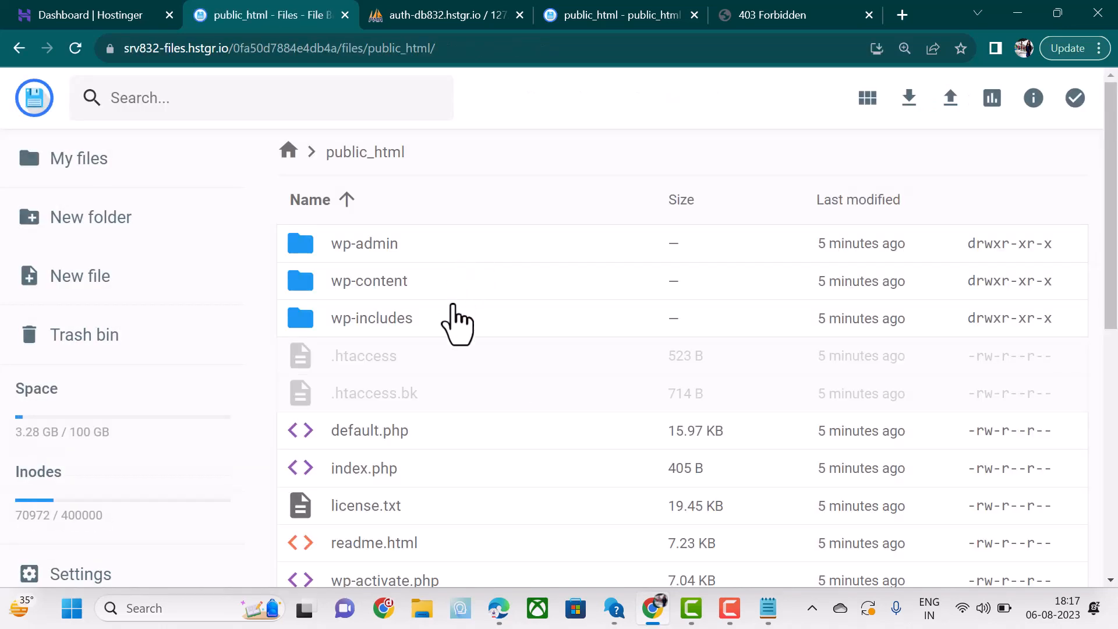
scroll(457, 320, "down", 3)
scroll(458, 323, "down", 5)
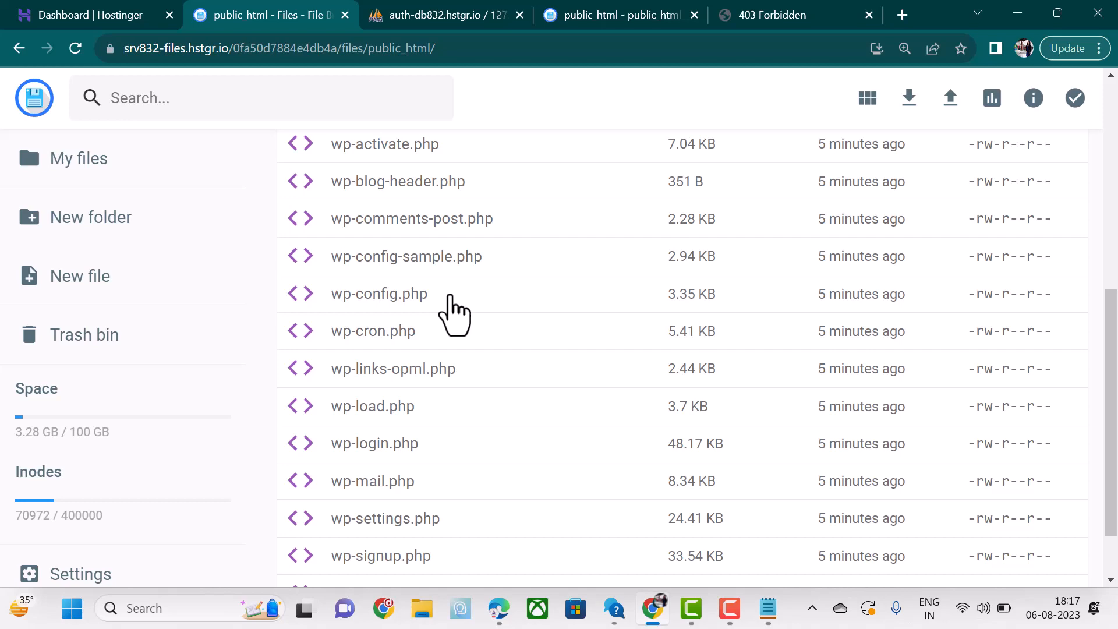
Open wp-config.php in the File Manager's code editor and zoom in to read it.
left_click(451, 297)
right_click(451, 298)
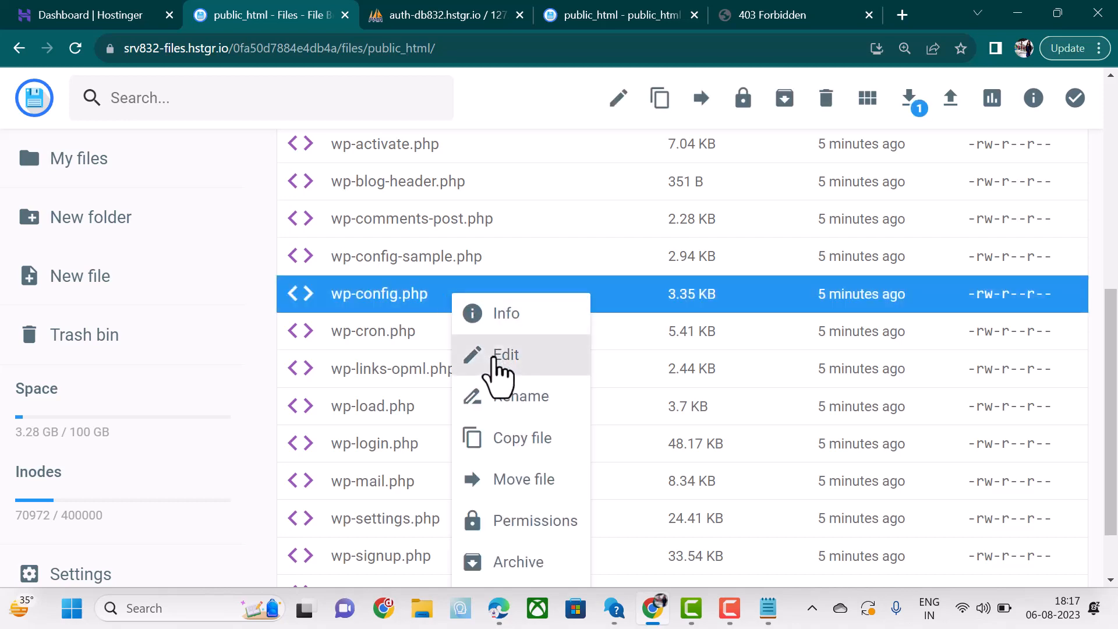
left_click(496, 356)
scroll(408, 361, "down", 3)
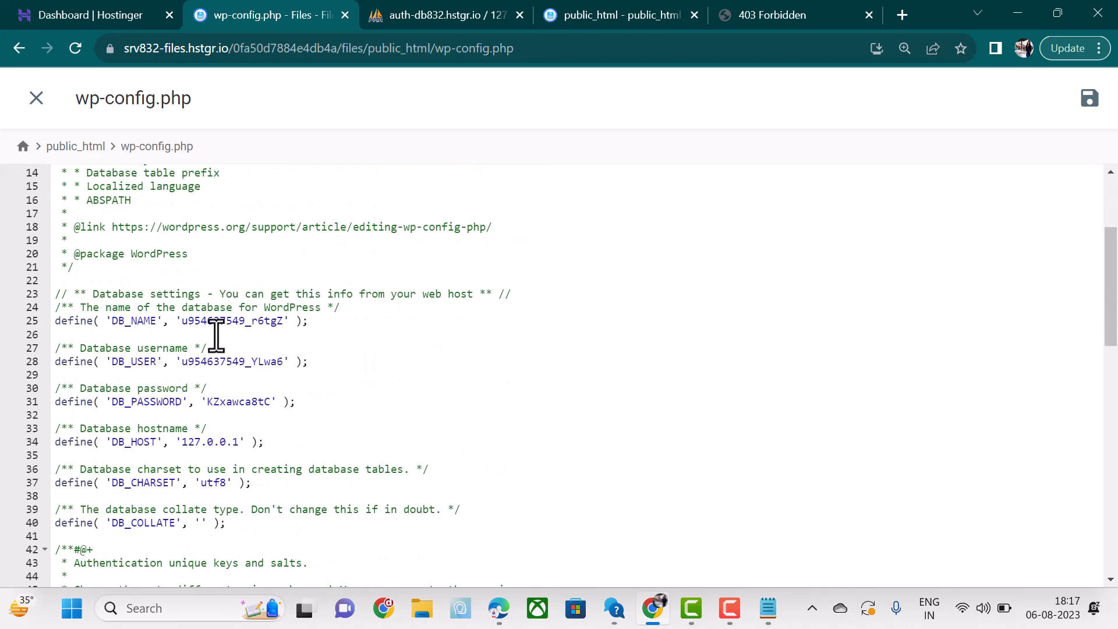
key("ctrl+plus")
key("ctrl+plus")
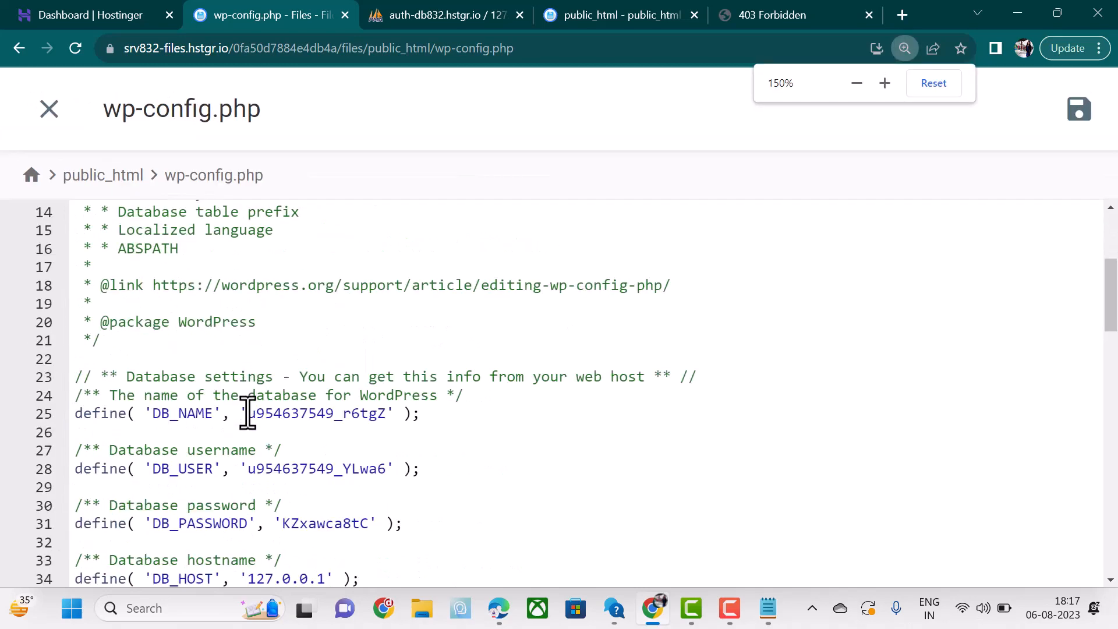
Replace DB_NAME, DB_USER and DB_PASSWORD with the new database's credentials, then save and close.
left_click_drag(247, 411, 388, 418)
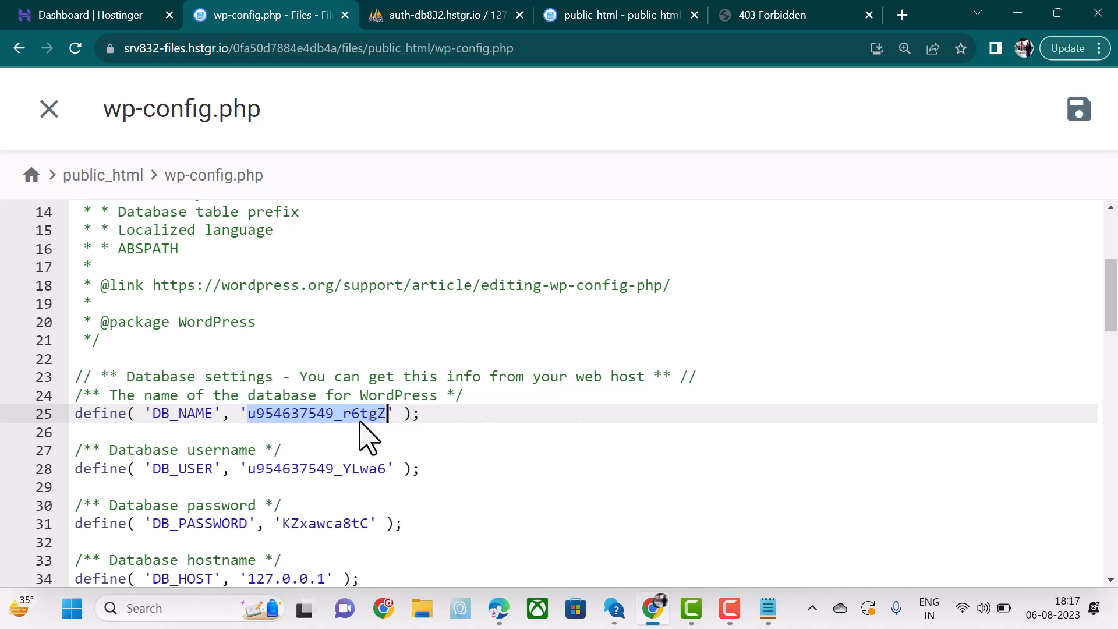
key("ctrl+v")
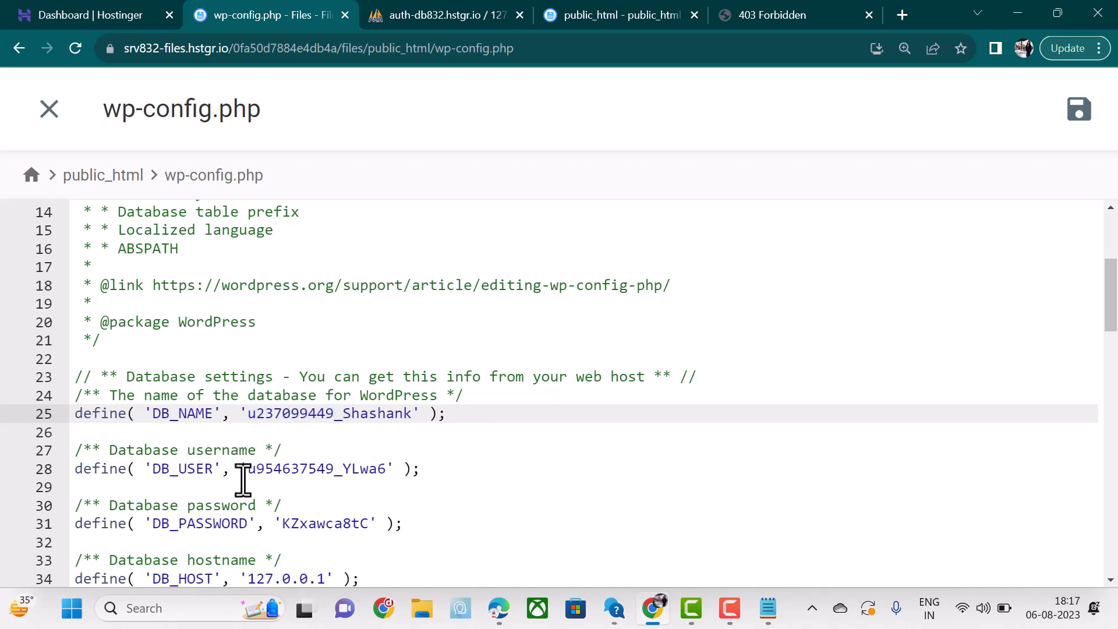
left_click_drag(247, 469, 388, 468)
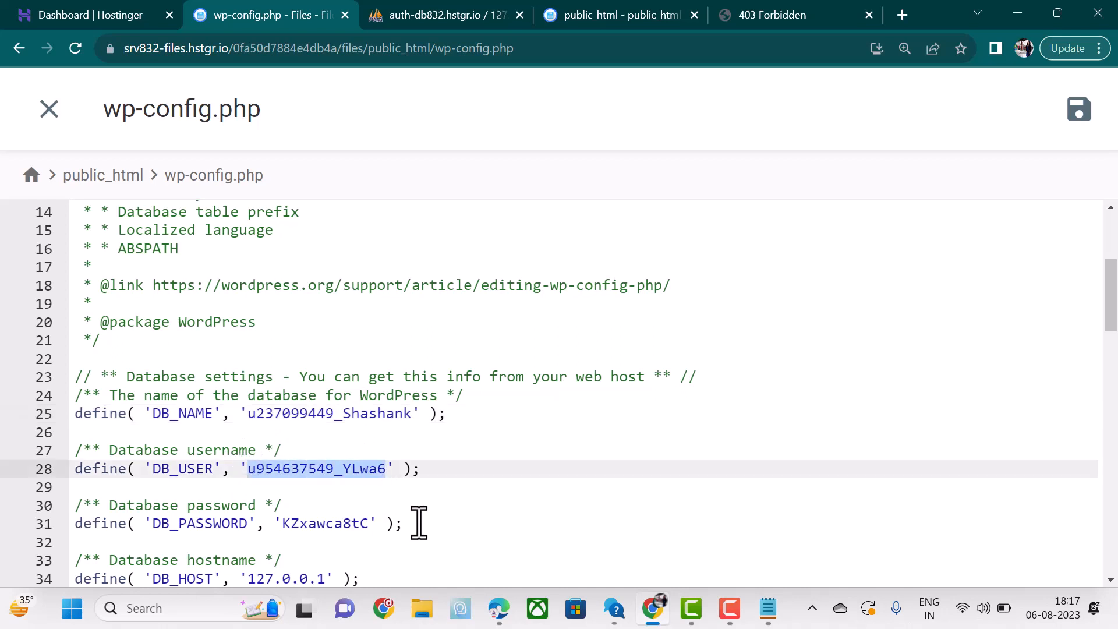
key("ctrl+v")
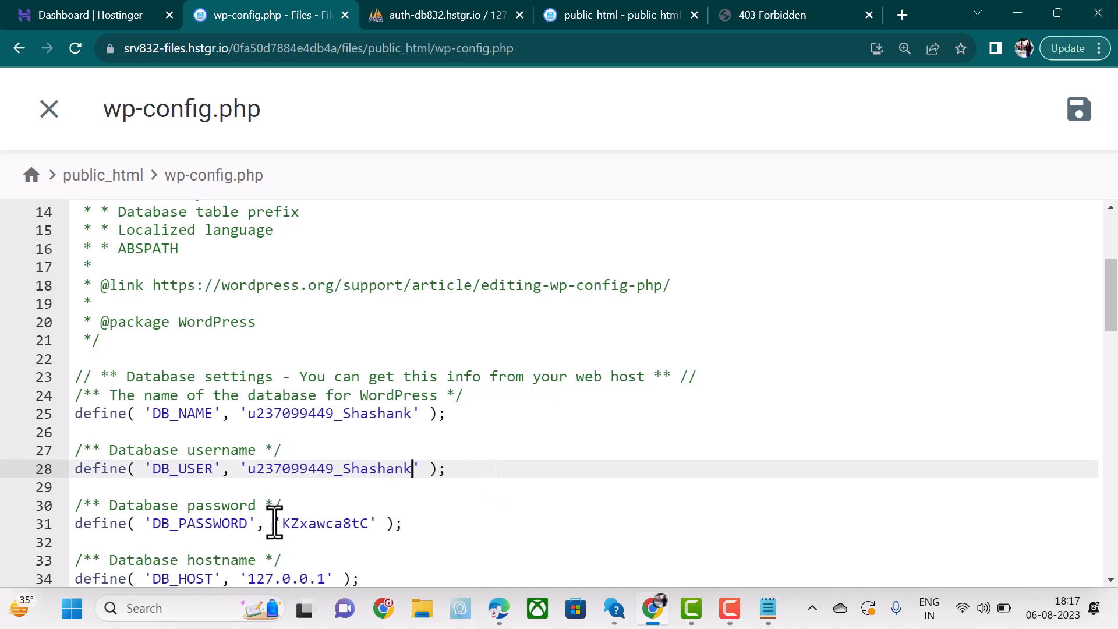
left_click_drag(283, 523, 367, 523)
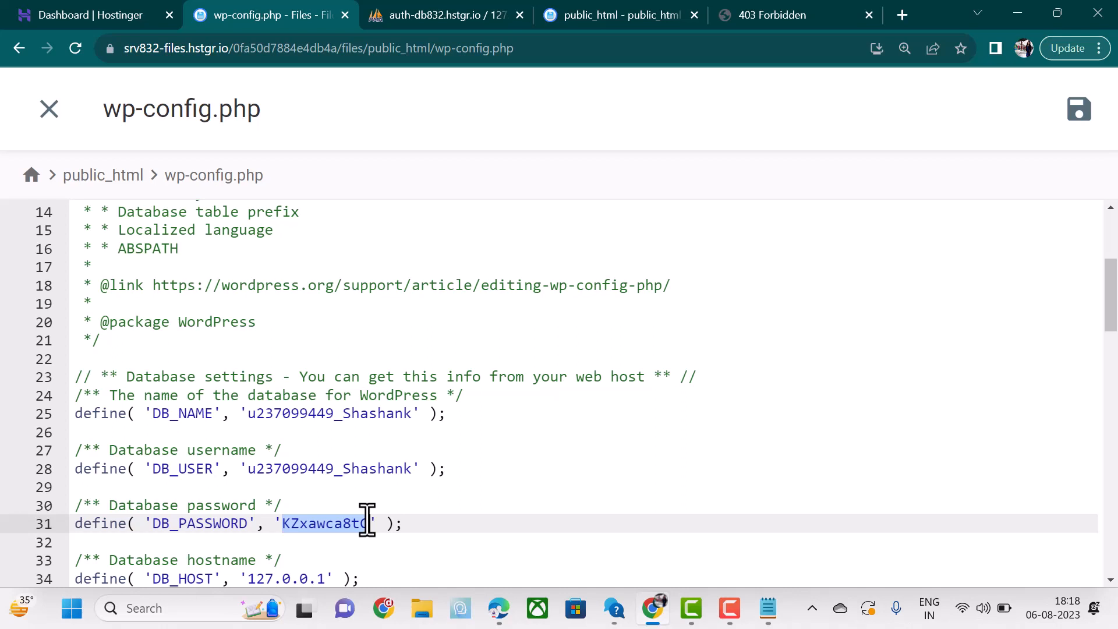
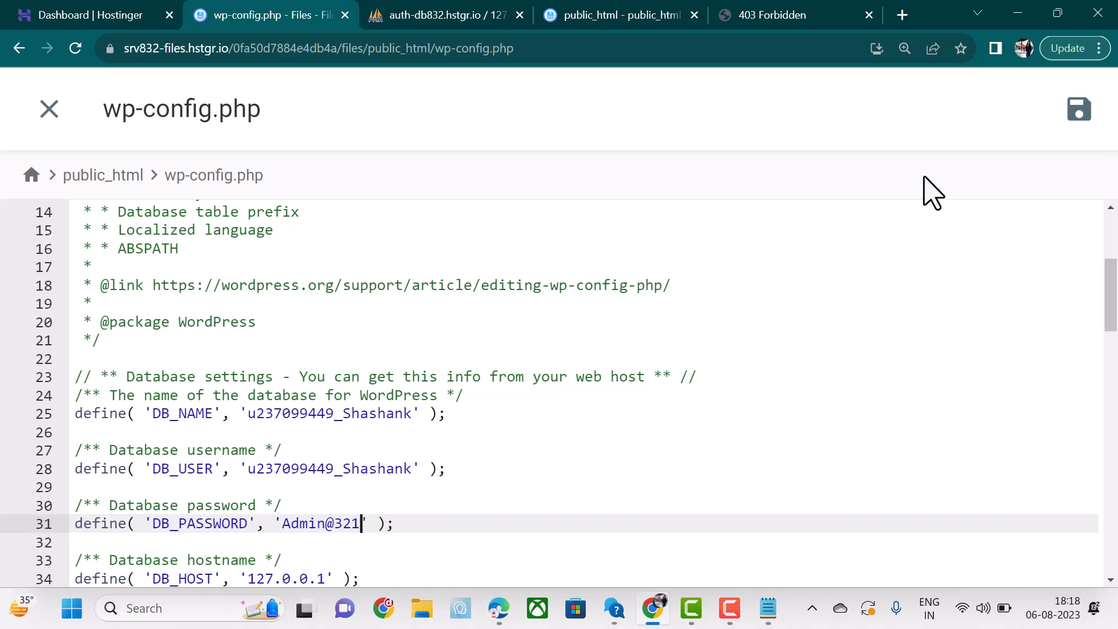
left_click(1081, 114)
left_click(50, 110)
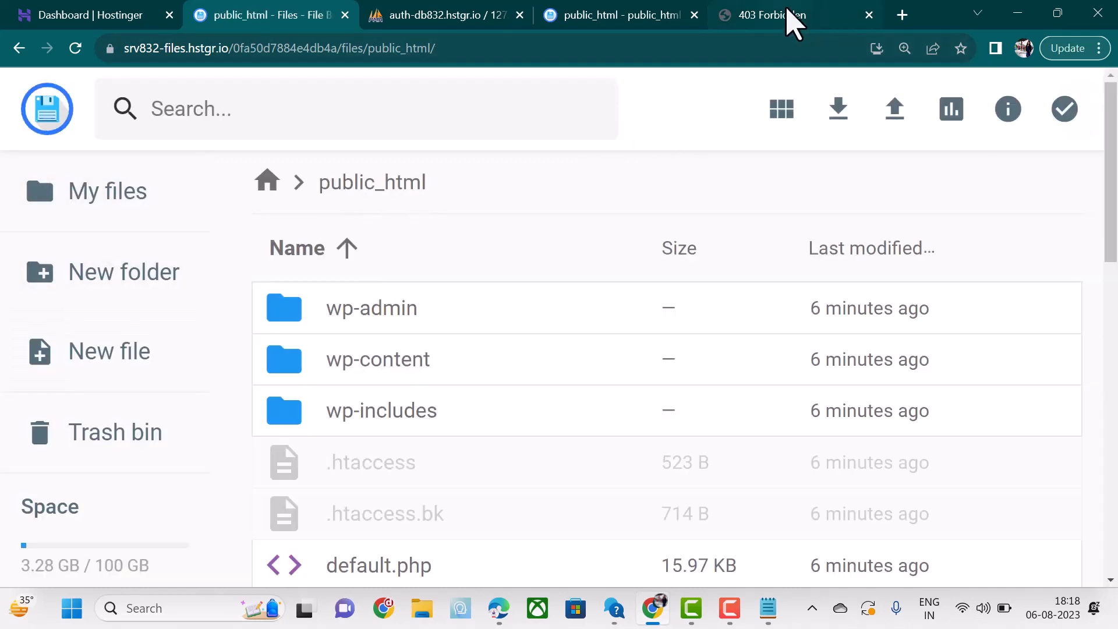
Reload mcafeeedgepvtltd.com, which still shows 'Error establishing a database connection', then return to public_html.
left_click(790, 17)
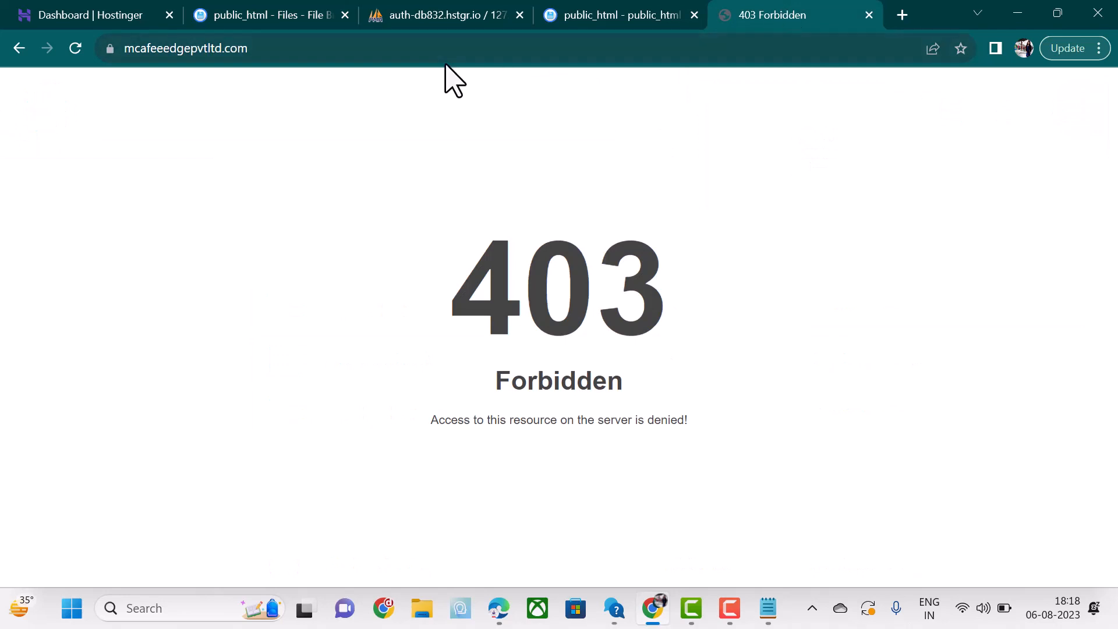
left_click(73, 49)
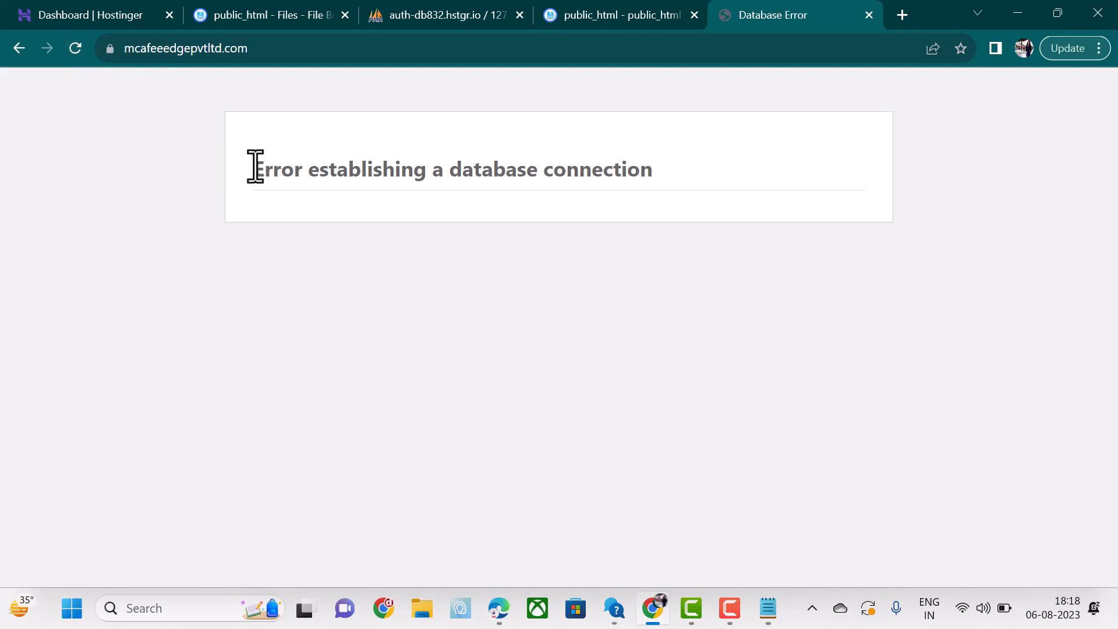
left_click_drag(255, 166, 705, 179)
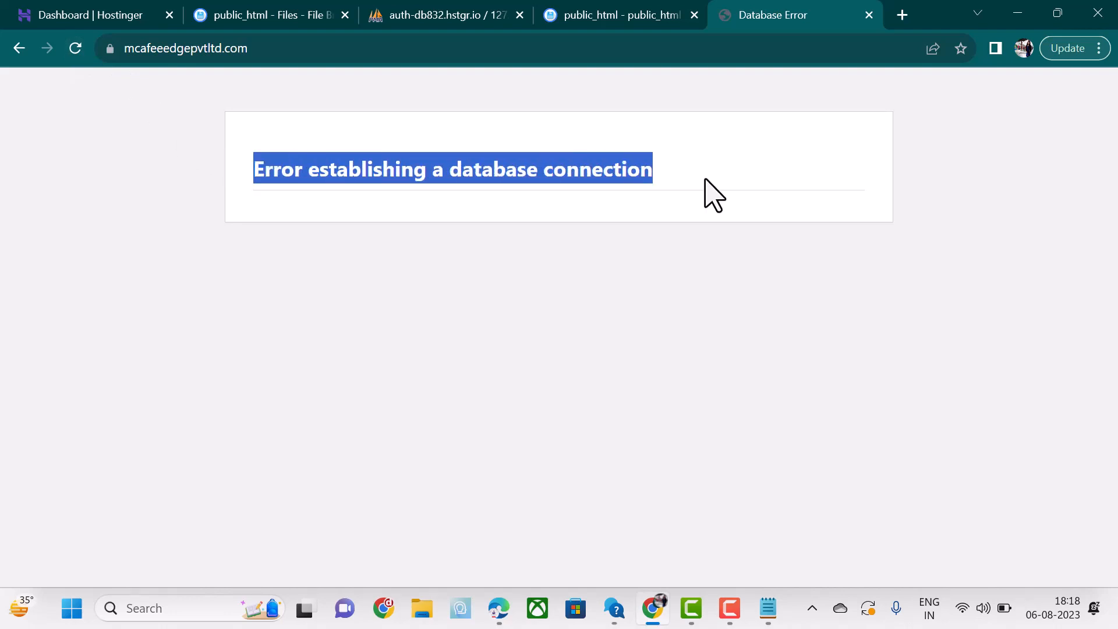
left_click(76, 48)
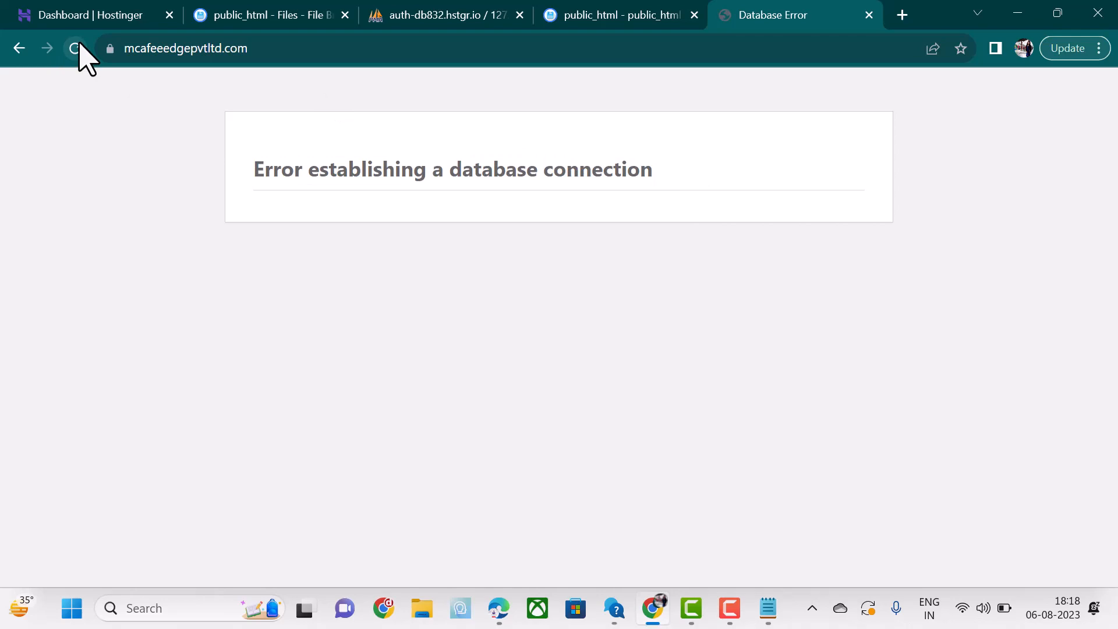
left_click(233, 17)
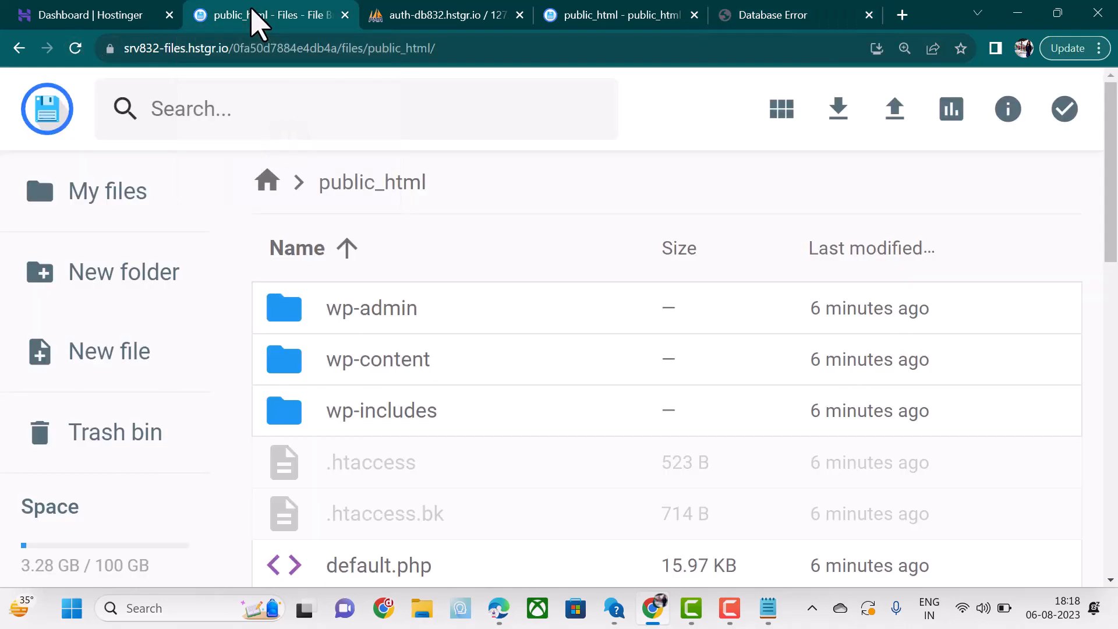
left_click(402, 18)
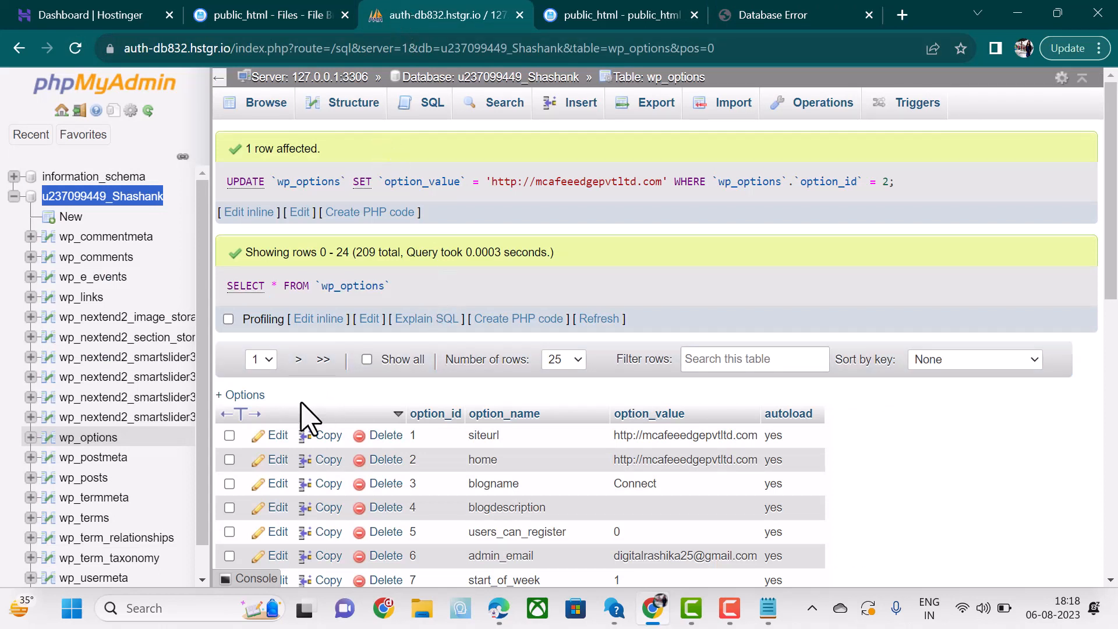
left_click(278, 437)
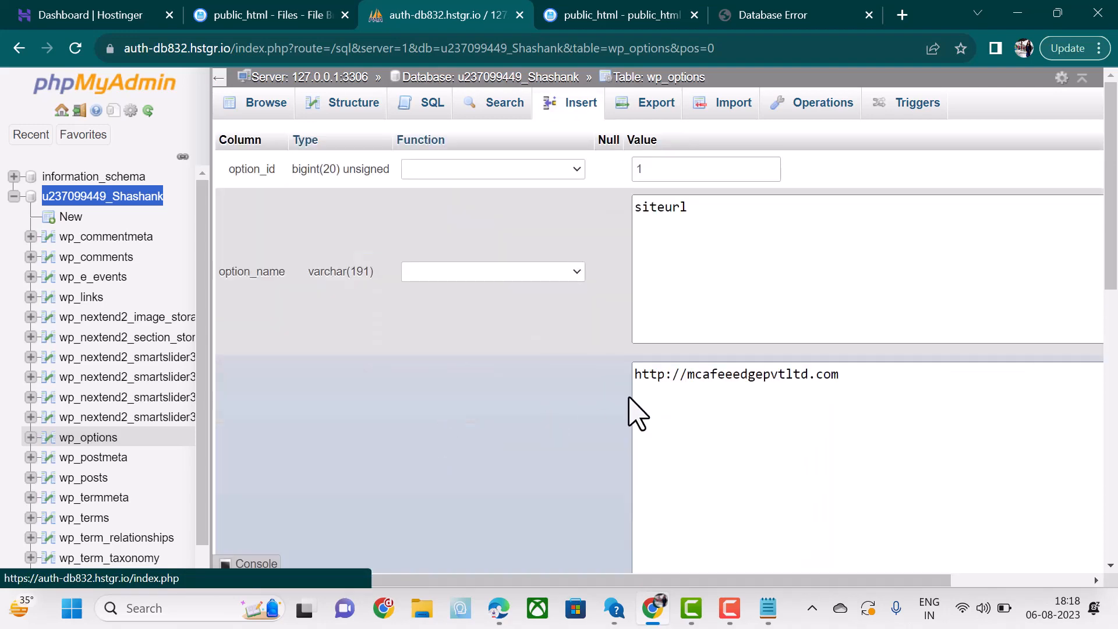
left_click(670, 389)
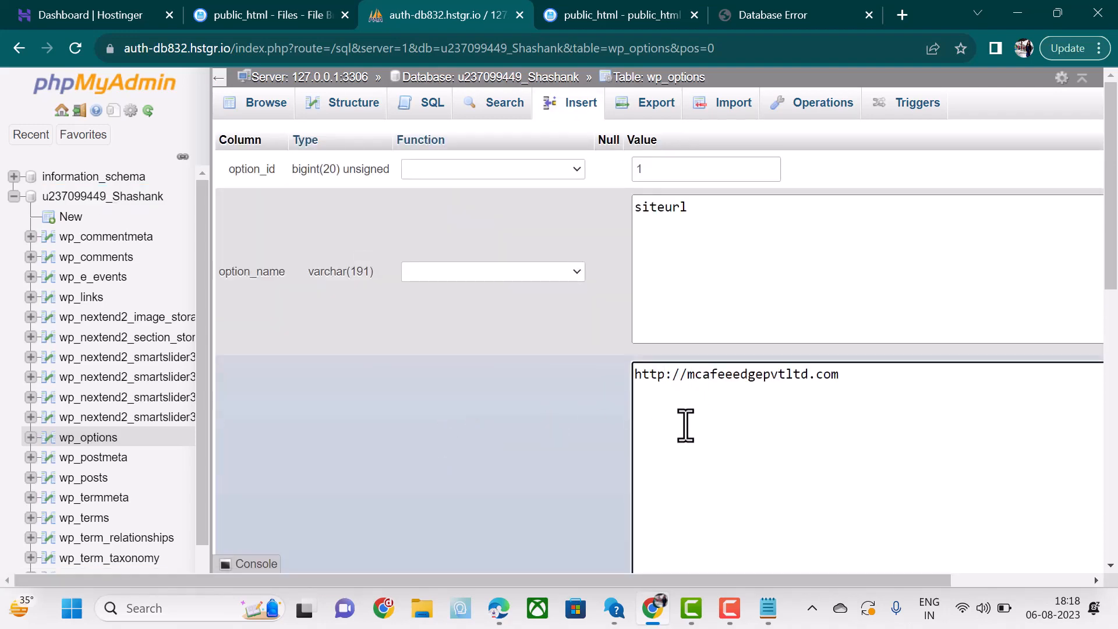
type("s")
scroll(559, 431, "down", 5)
scroll(895, 479, "down", 5)
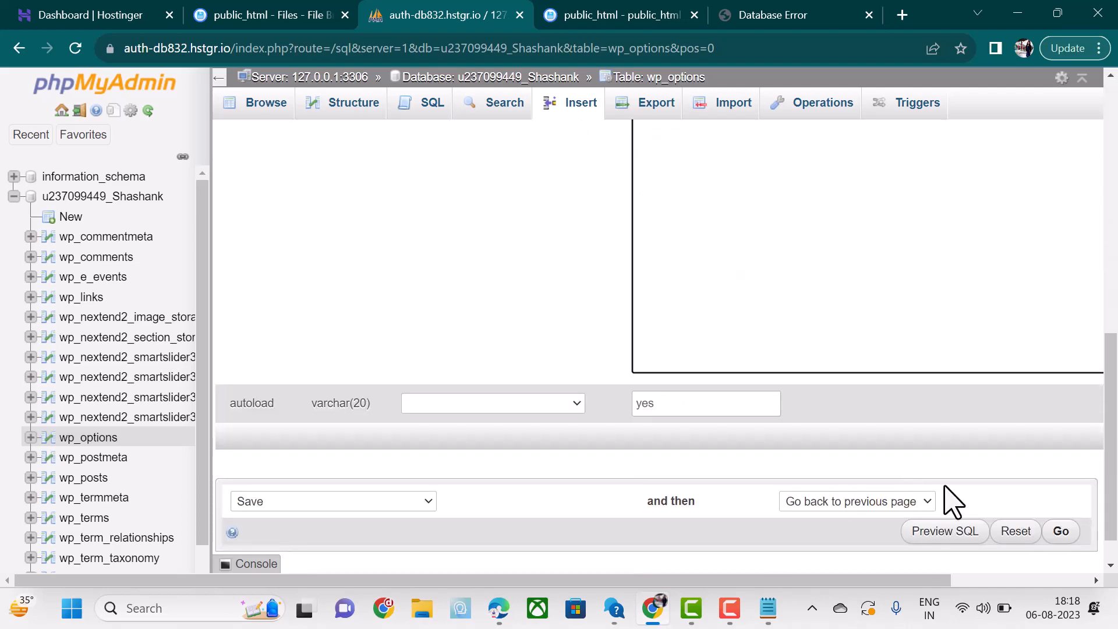
left_click(1060, 531)
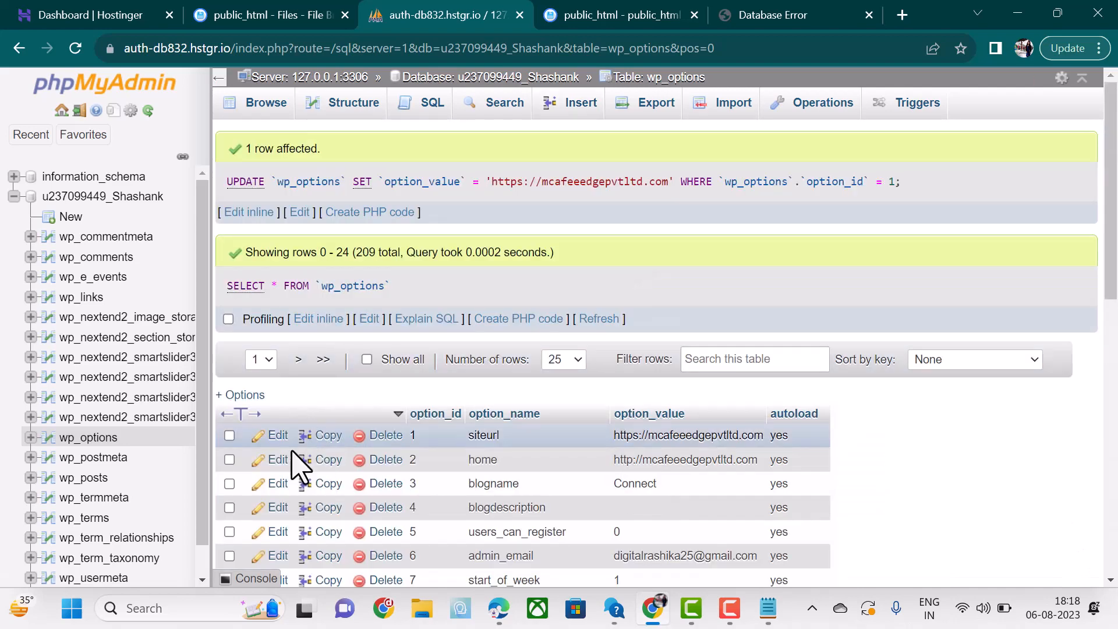
left_click(276, 460)
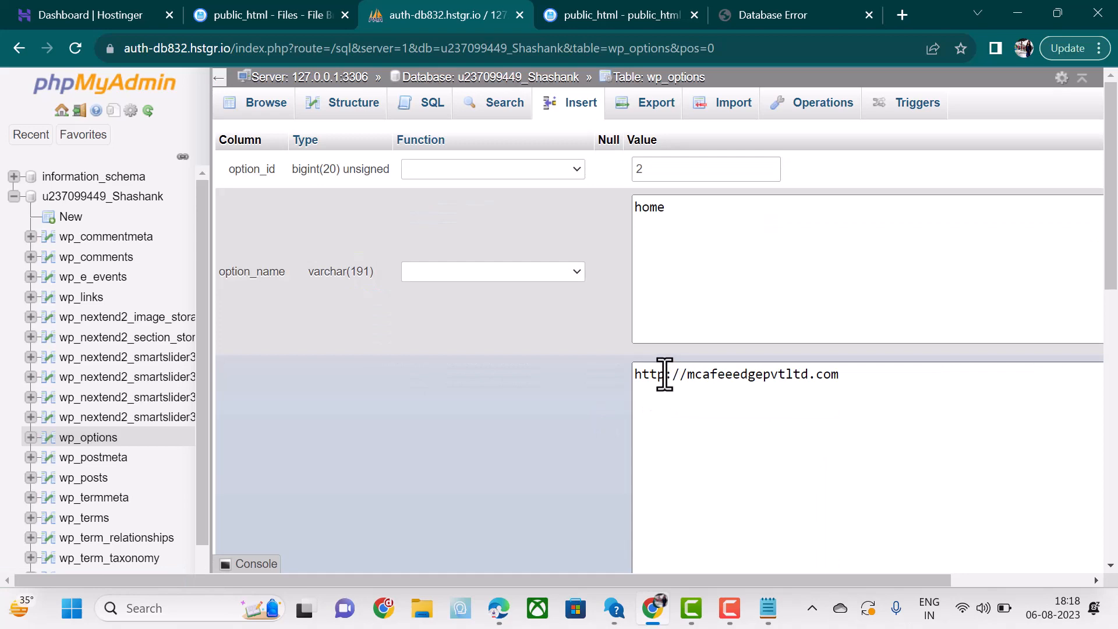
left_click(664, 377)
type("s")
scroll(1023, 551, "down", 6)
scroll(987, 494, "down", 5)
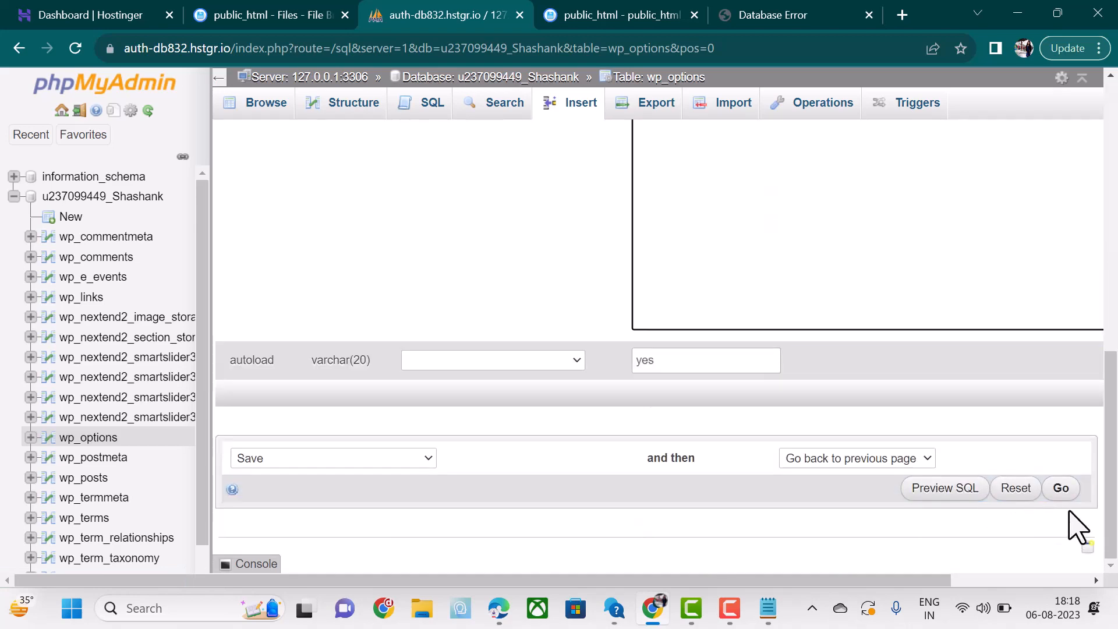
left_click(1062, 500)
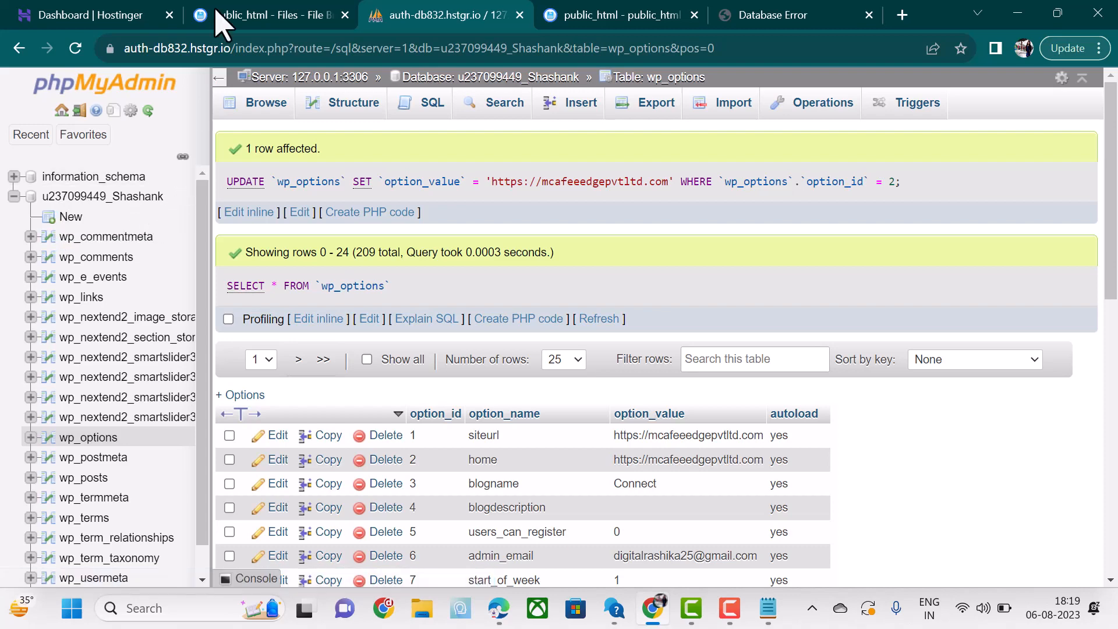
left_click(245, 15)
scroll(462, 320, "down", 5)
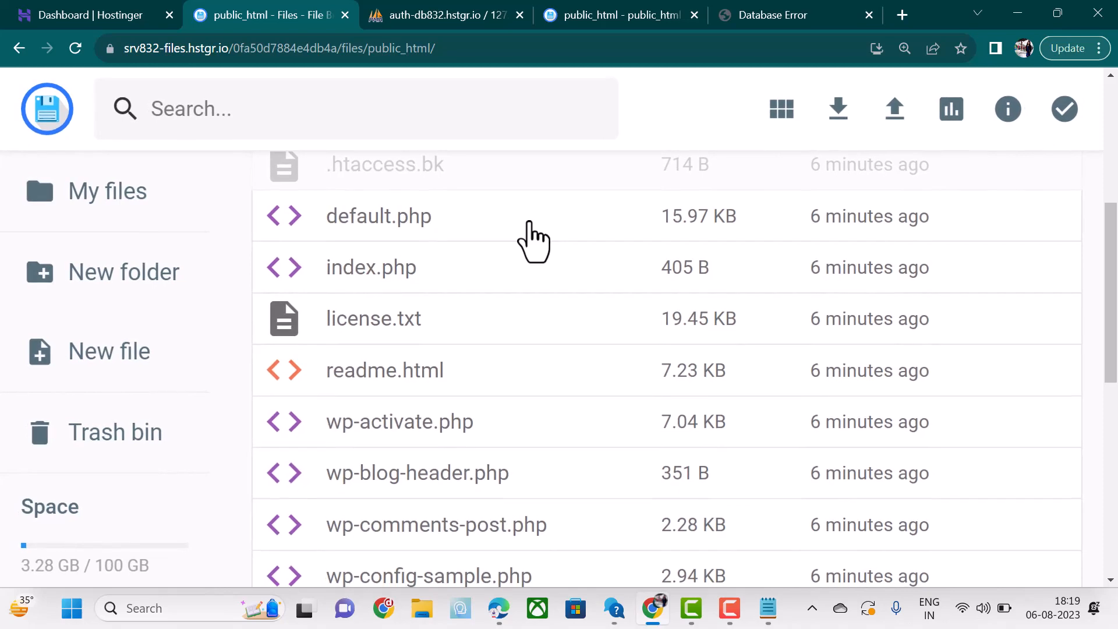
Open wp-config.php, append 123 to the DB_USER value on line 28, and save.
key("ctrl+minus")
key("ctrl+minus")
key("ctrl+minus")
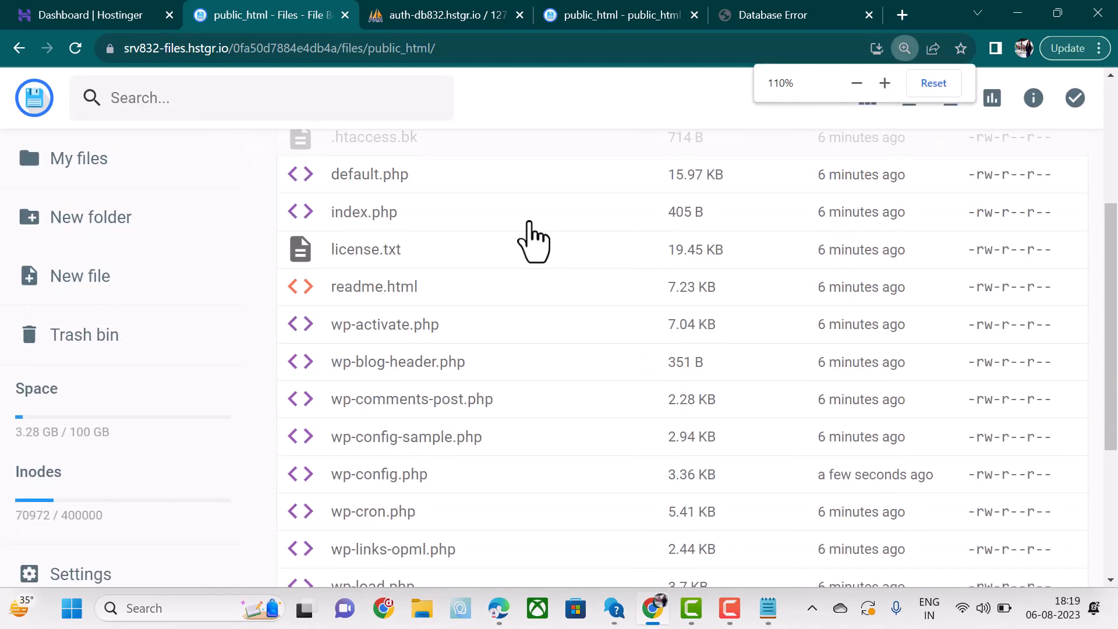
left_click(436, 450)
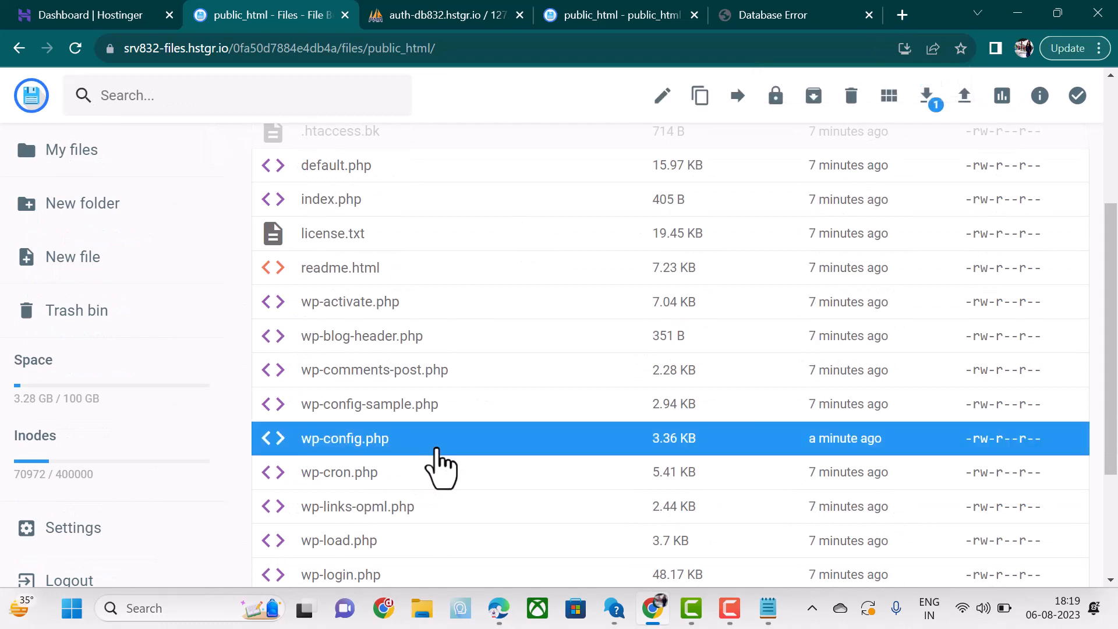
right_click(436, 449)
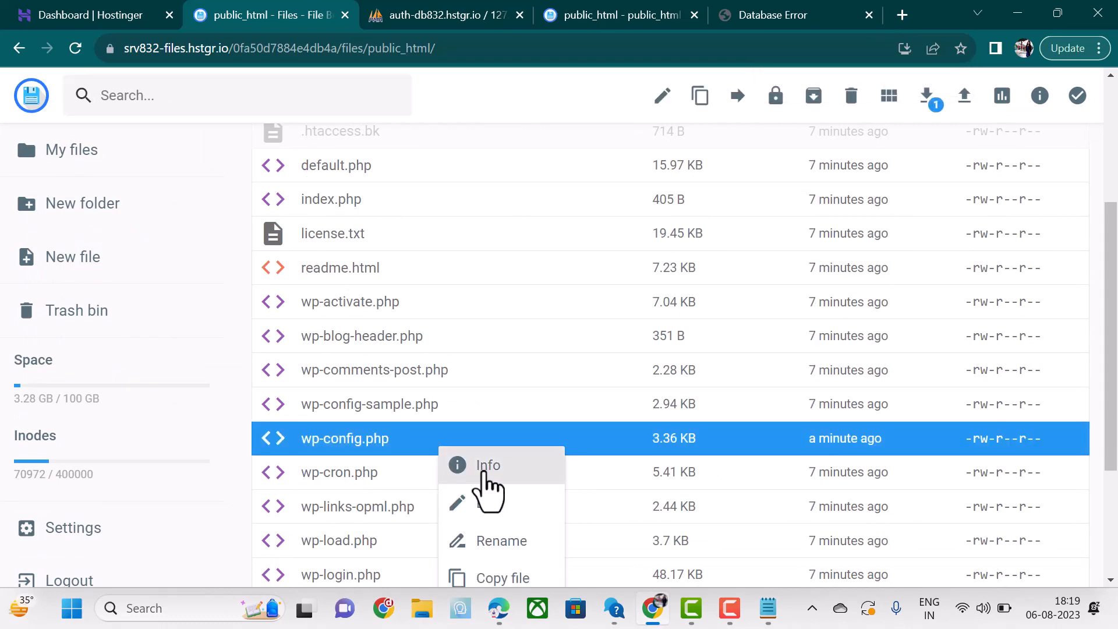
left_click(491, 504)
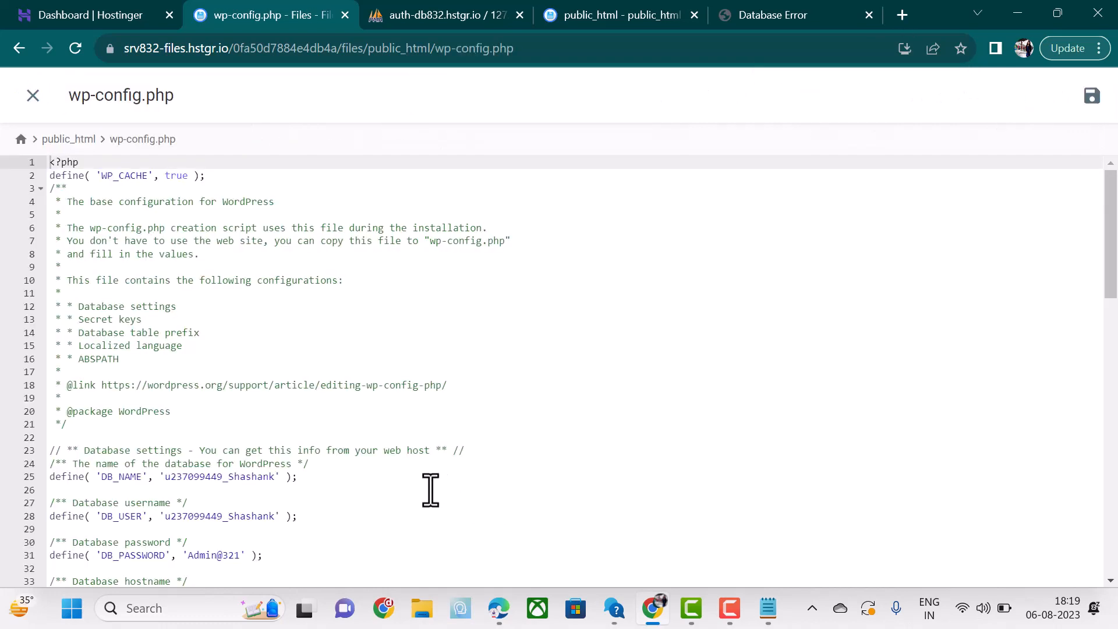
scroll(283, 522, "up", 4)
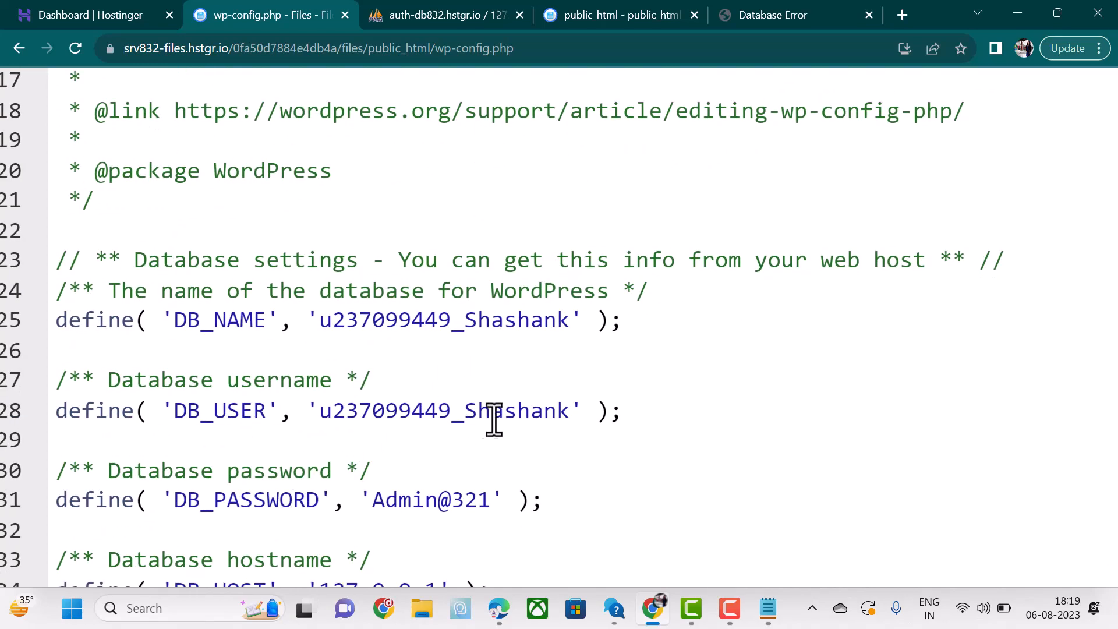
left_click(568, 411)
type("123")
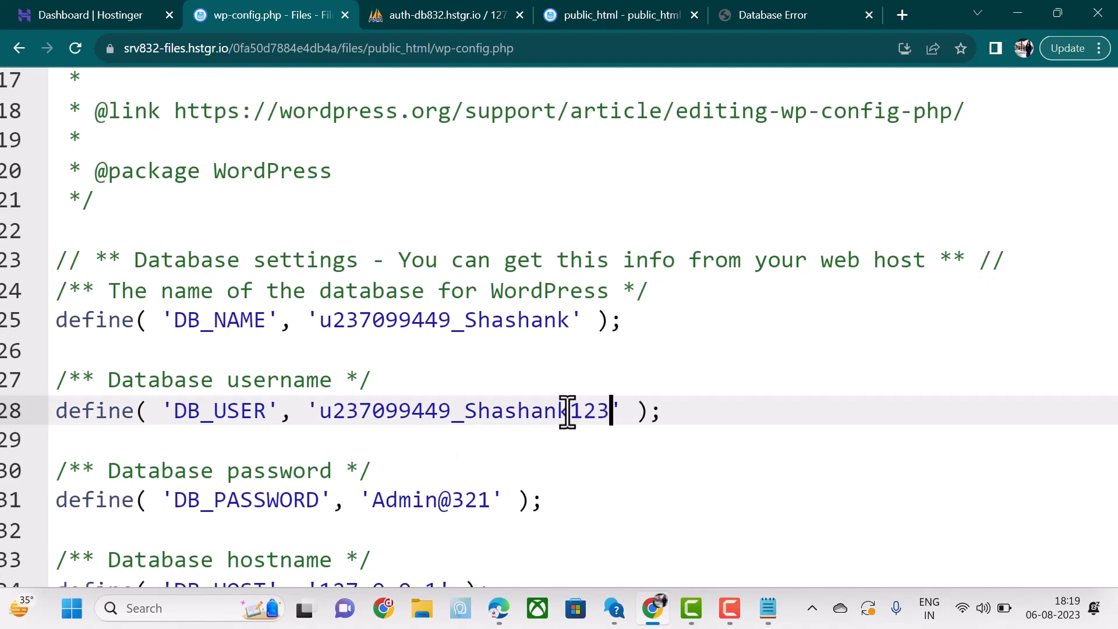
scroll(559, 406, "down", 2)
scroll(574, 400, "up", 5)
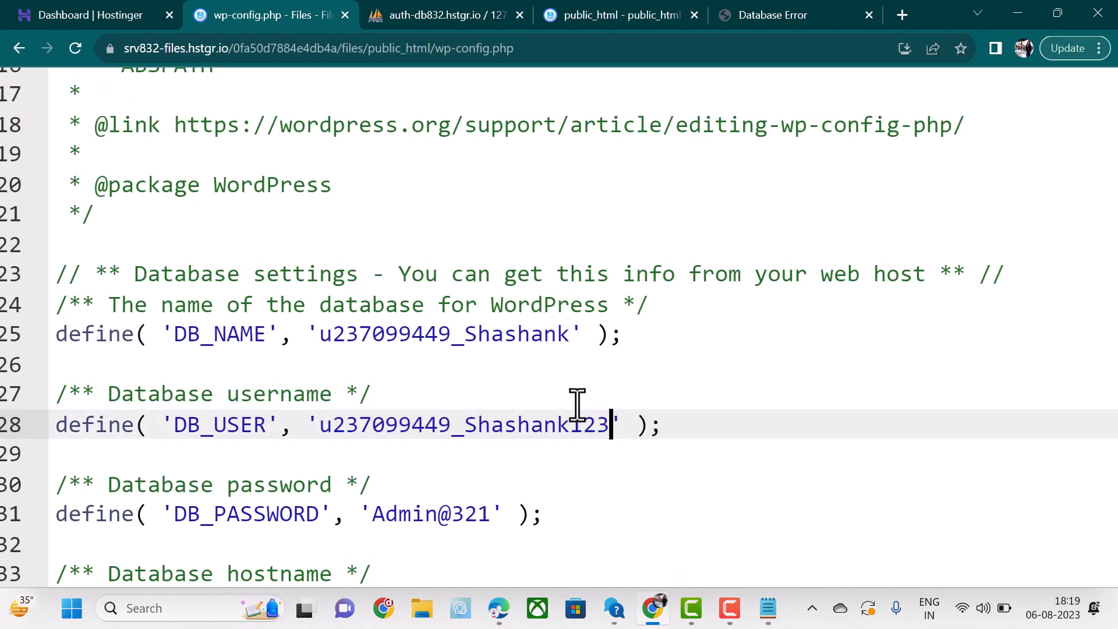
scroll(577, 405, "down", 5)
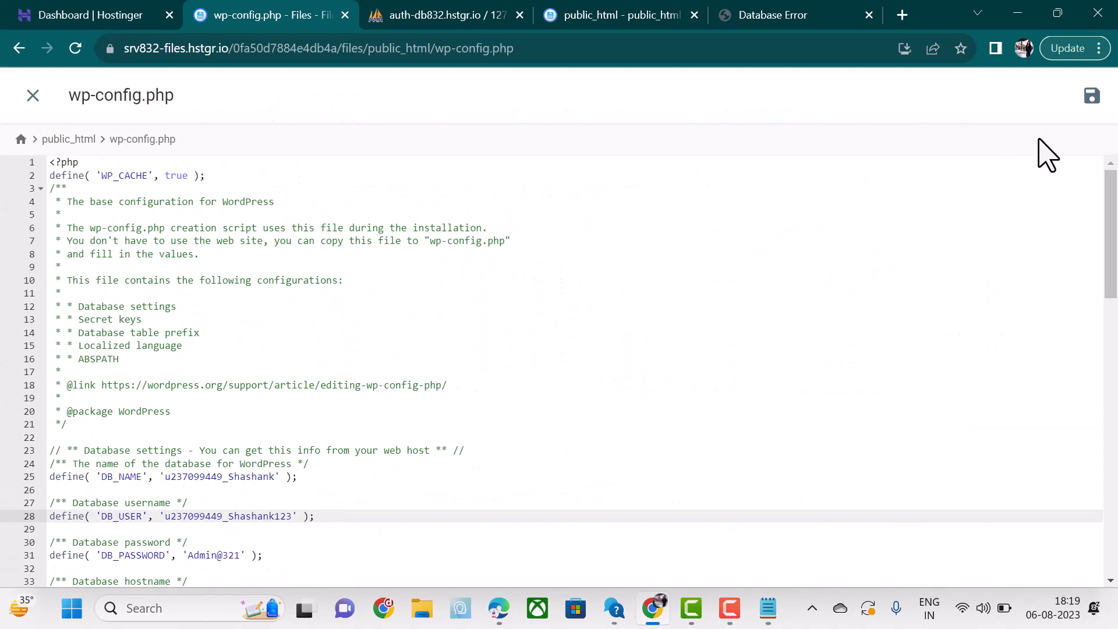
left_click(1094, 97)
left_click(782, 7)
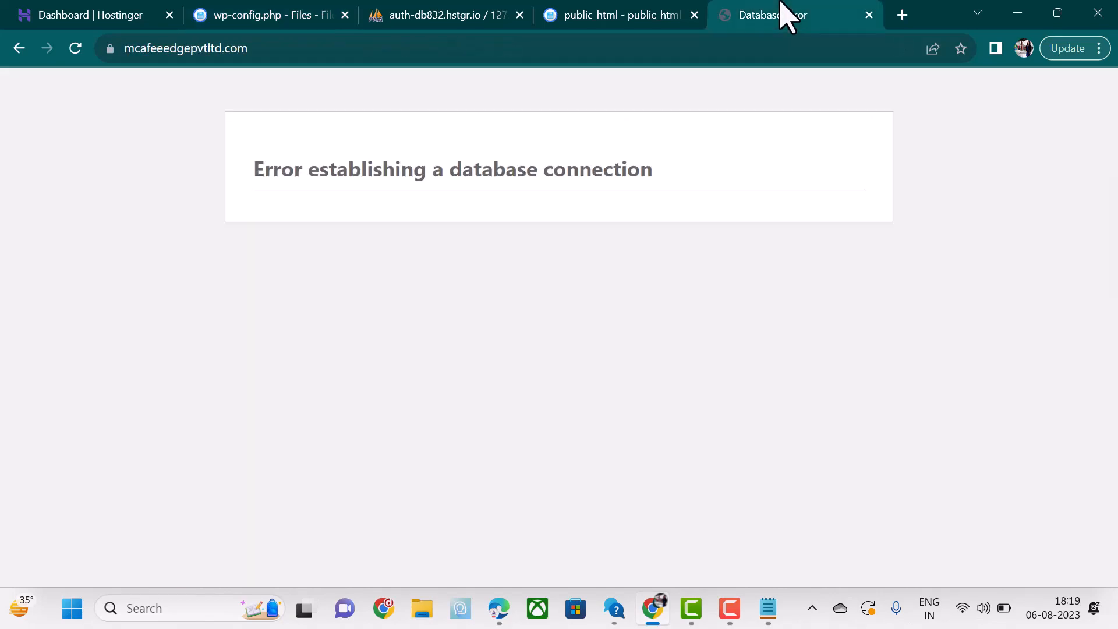
Reload mcafeeedgepvtltd.com so the Mcafee Edge Trading homepage loads, then bring up the local file browser.
left_click(75, 48)
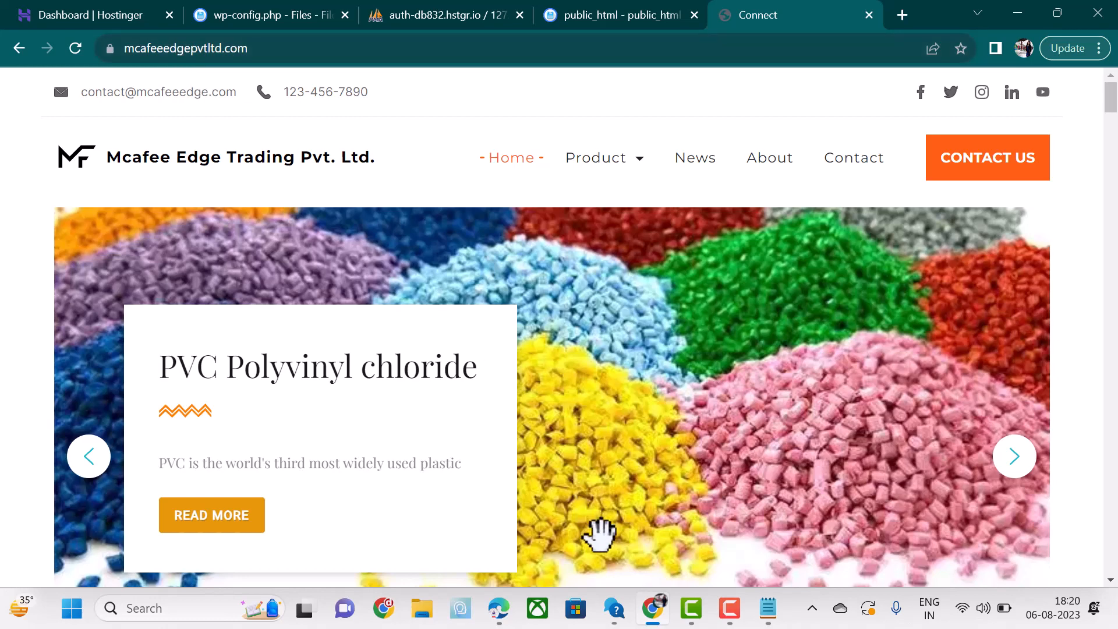
left_click(413, 612)
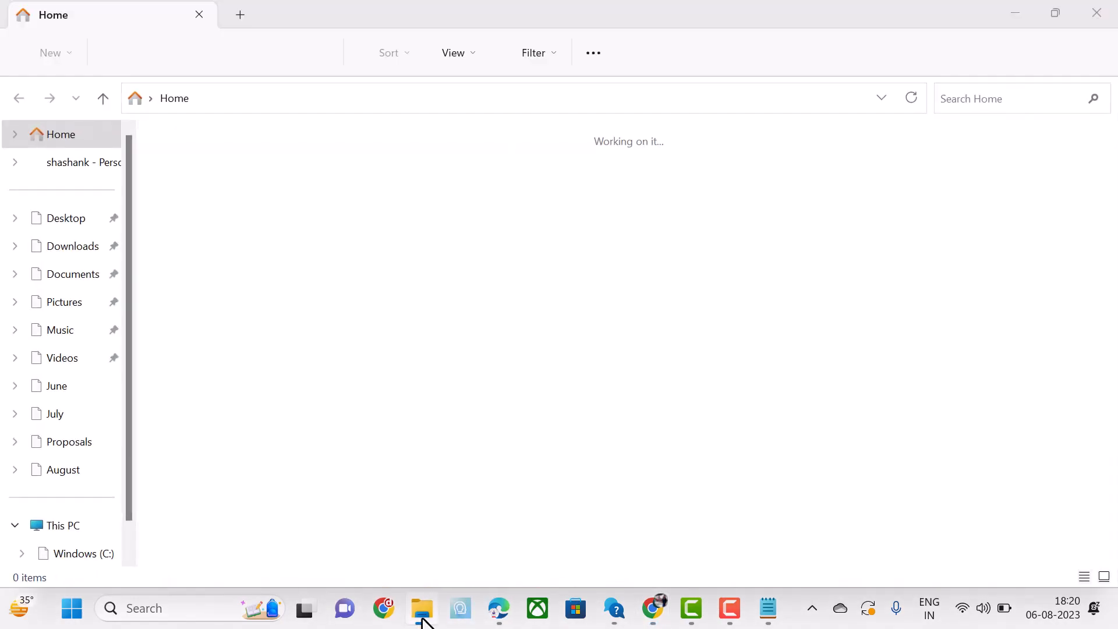
left_click(422, 619)
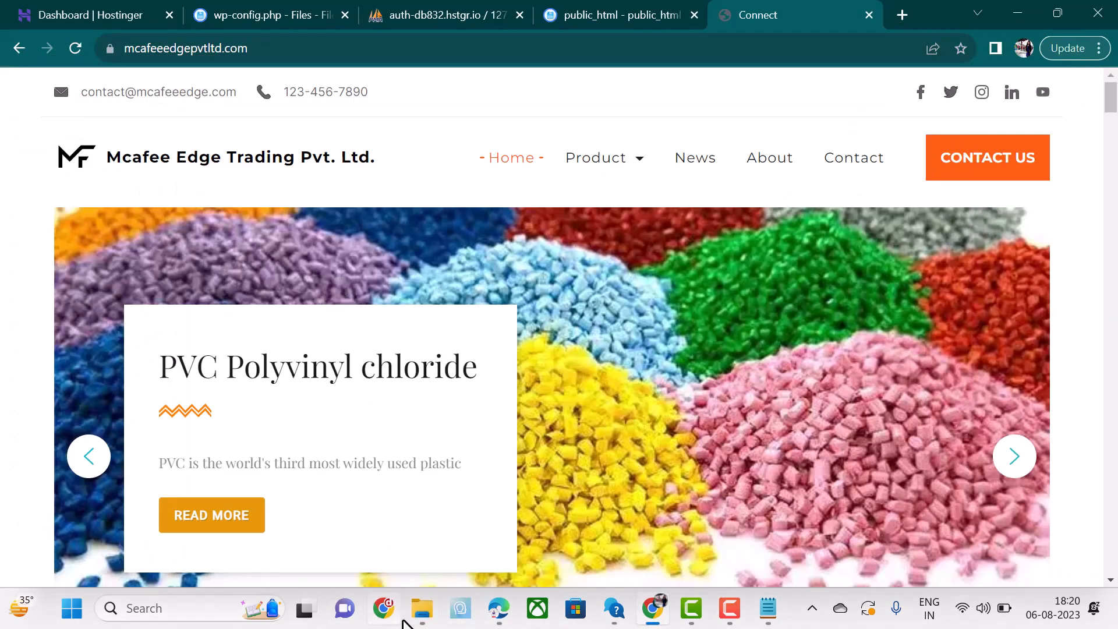
left_click(419, 617)
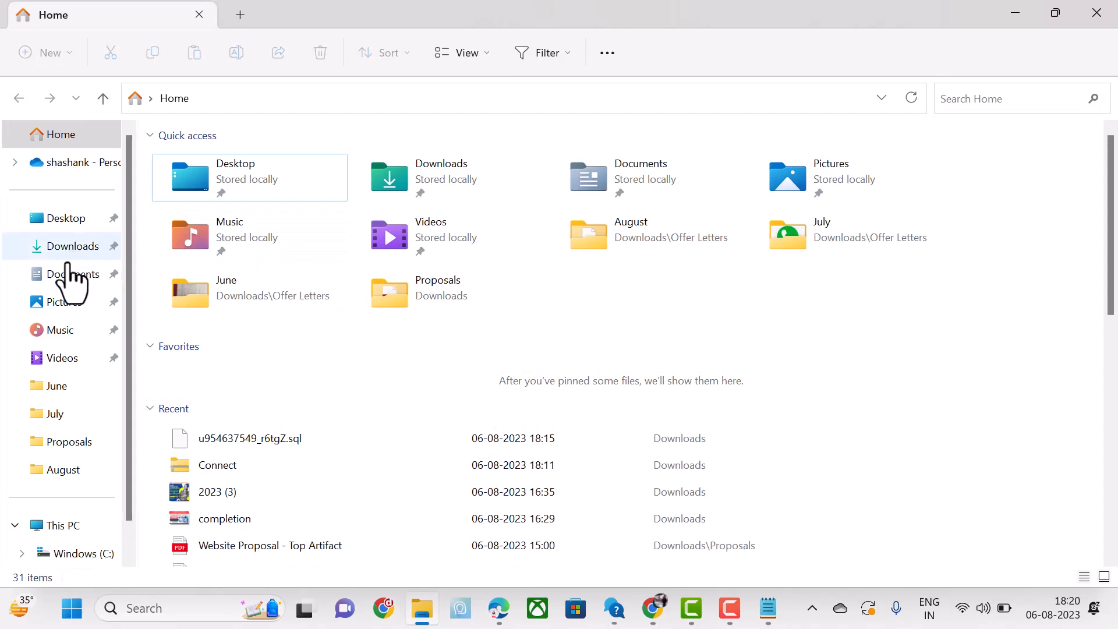
left_click(70, 275)
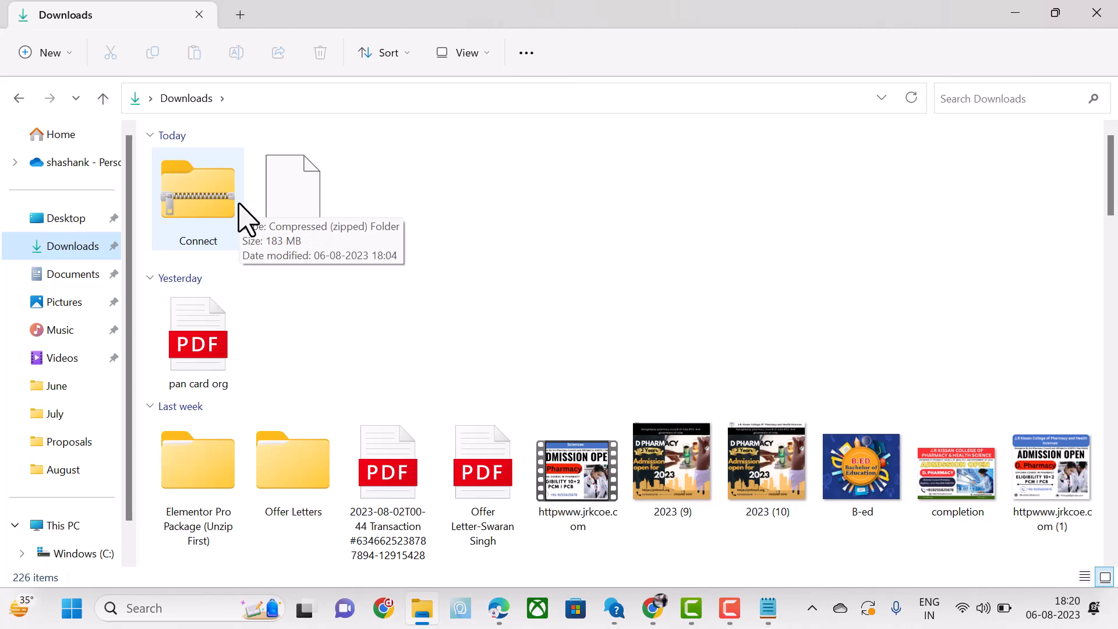
left_click(1098, 7)
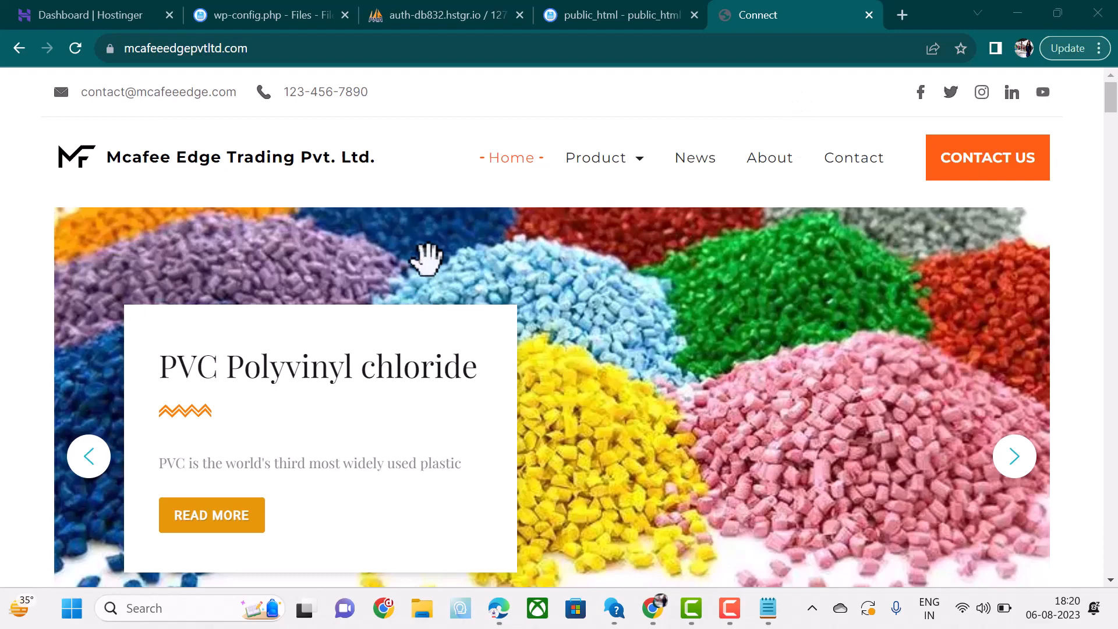
scroll(424, 254, "down", 5)
scroll(427, 259, "down", 12)
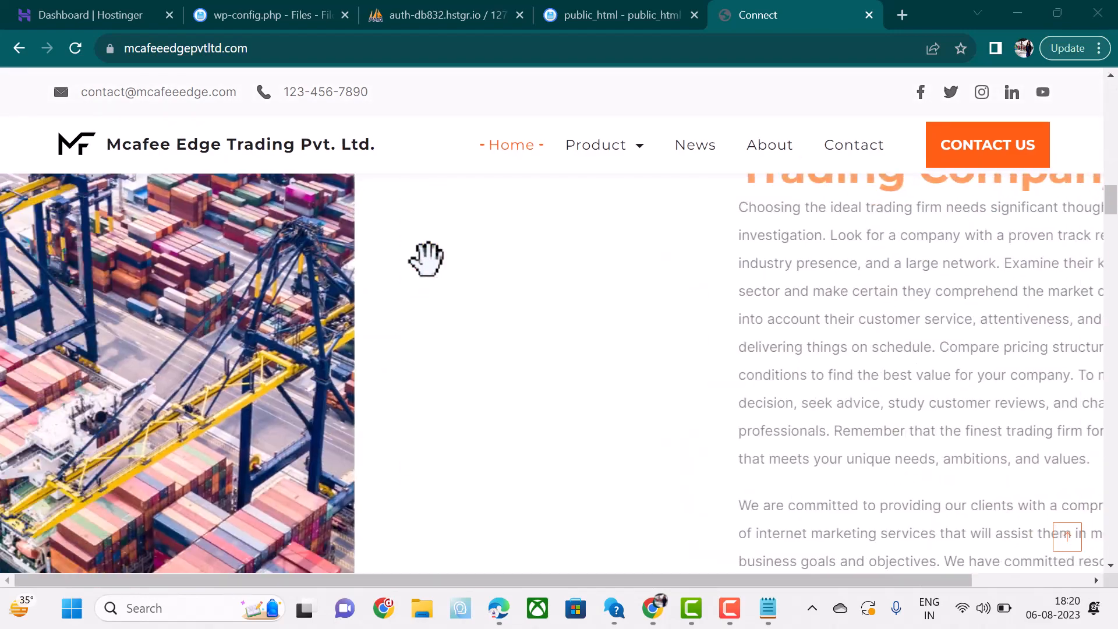
scroll(427, 259, "up", 12)
scroll(426, 257, "up", 5)
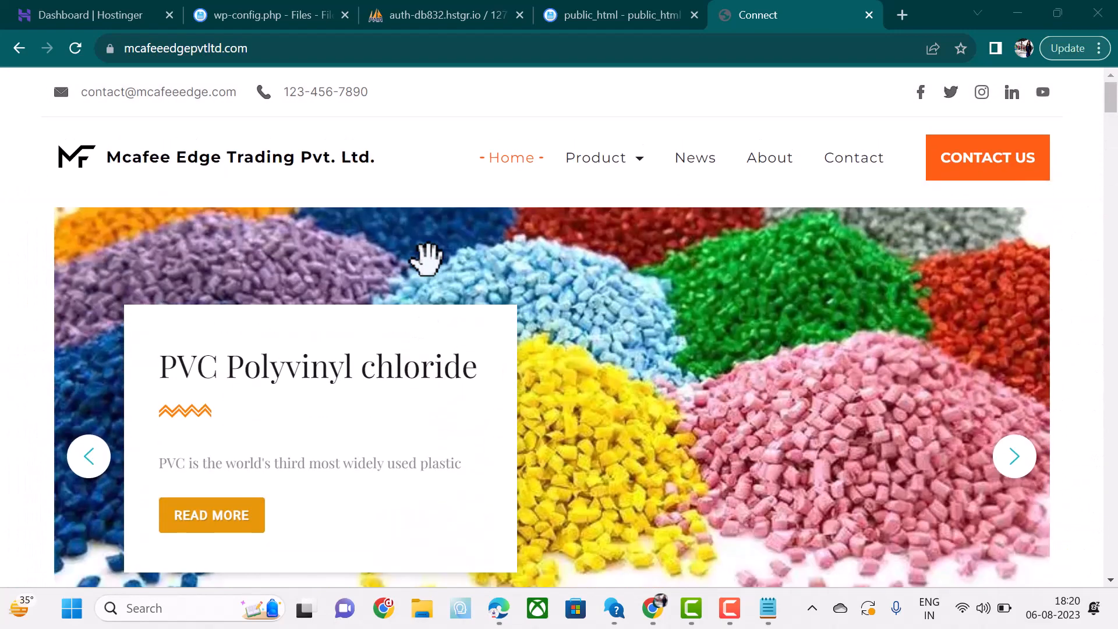